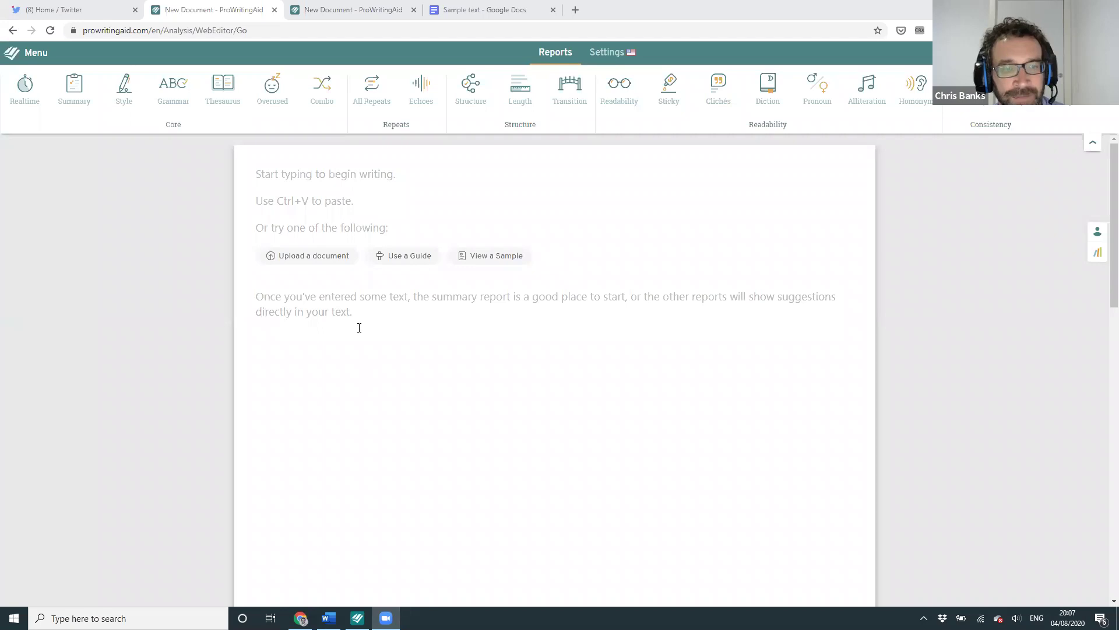
# Step: Upload Sample text.docx from the Desktop into the web editor and view its Realtime issue summary
pyautogui.moveTo(358, 617)
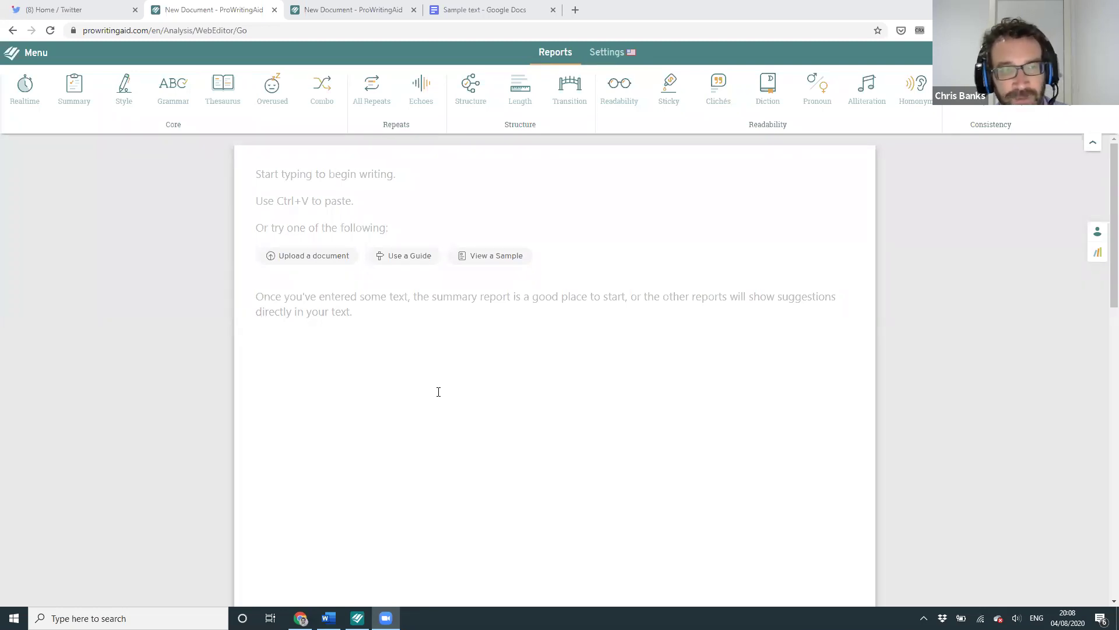
pyautogui.click(307, 257)
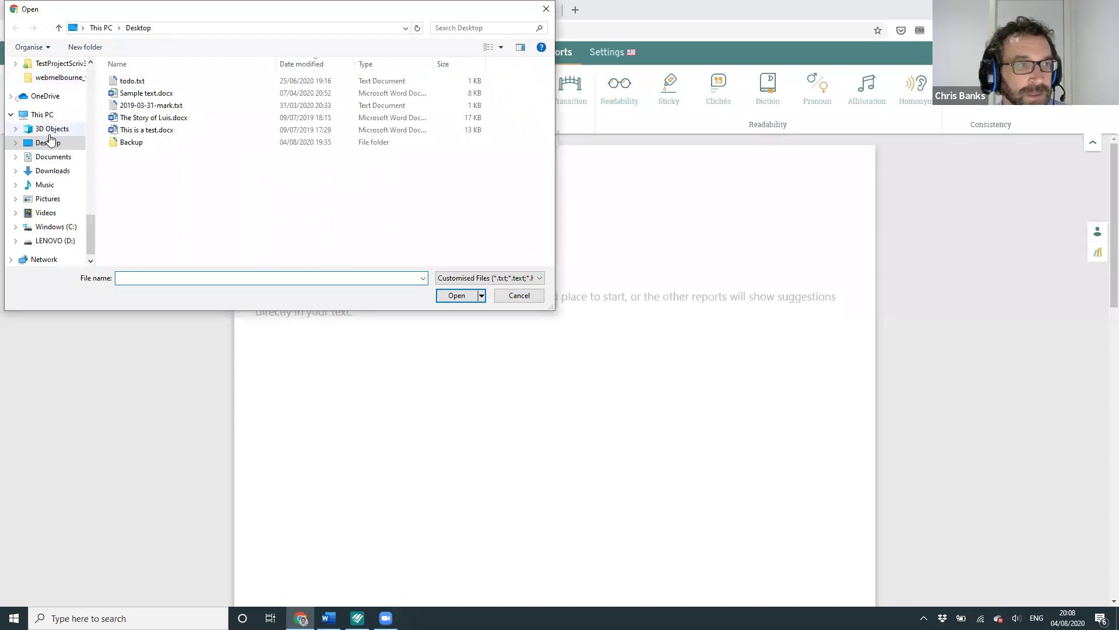
pyautogui.doubleClick(161, 98)
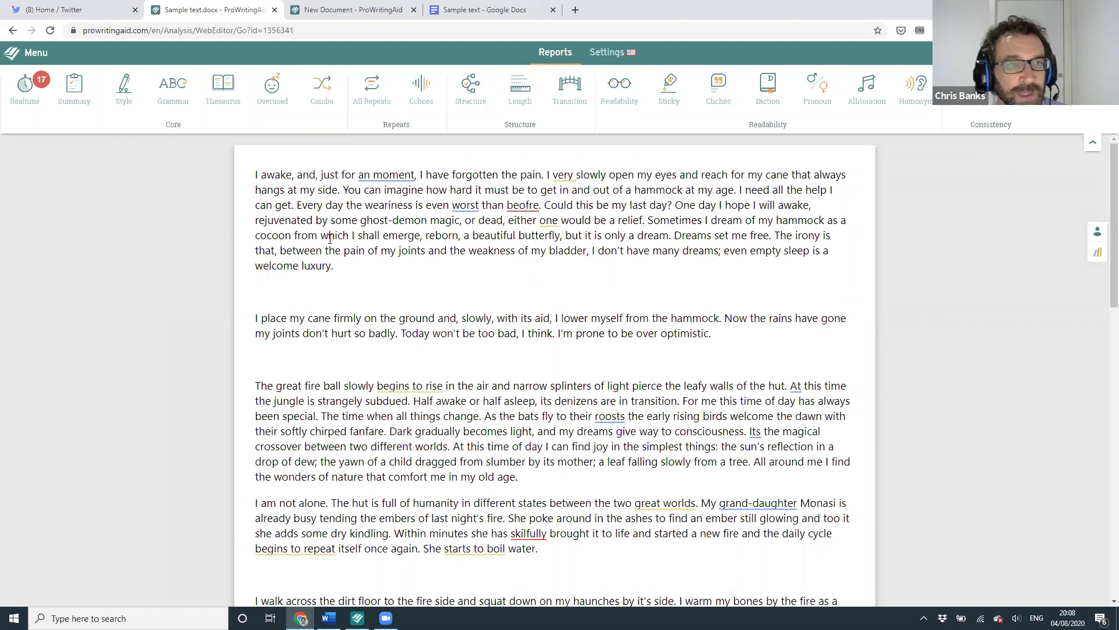
pyautogui.moveTo(26, 96)
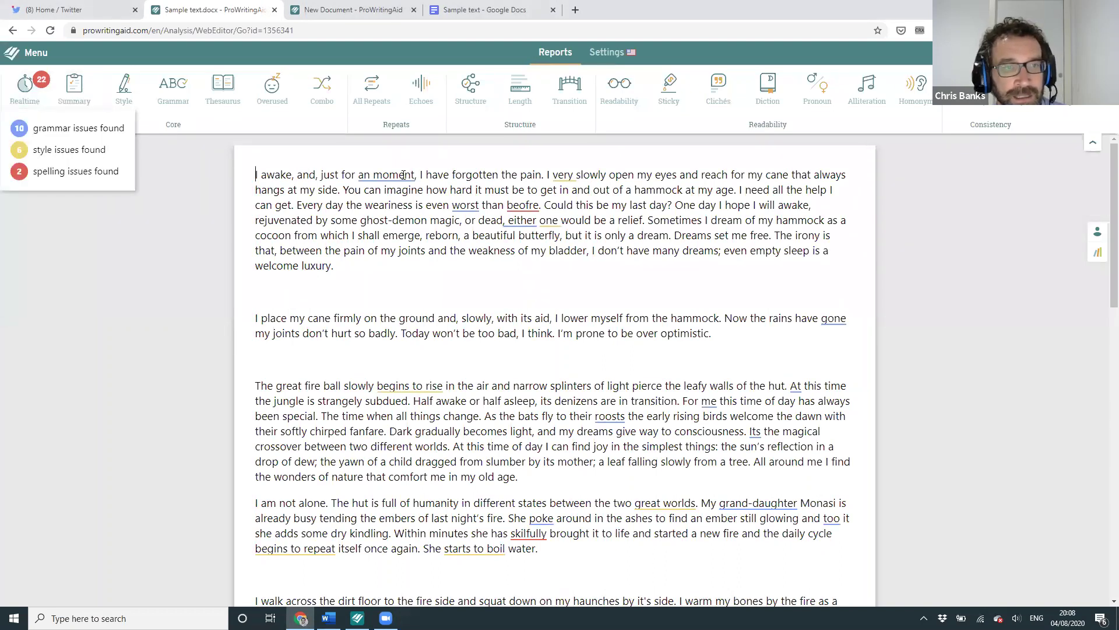
pyautogui.moveTo(411, 175)
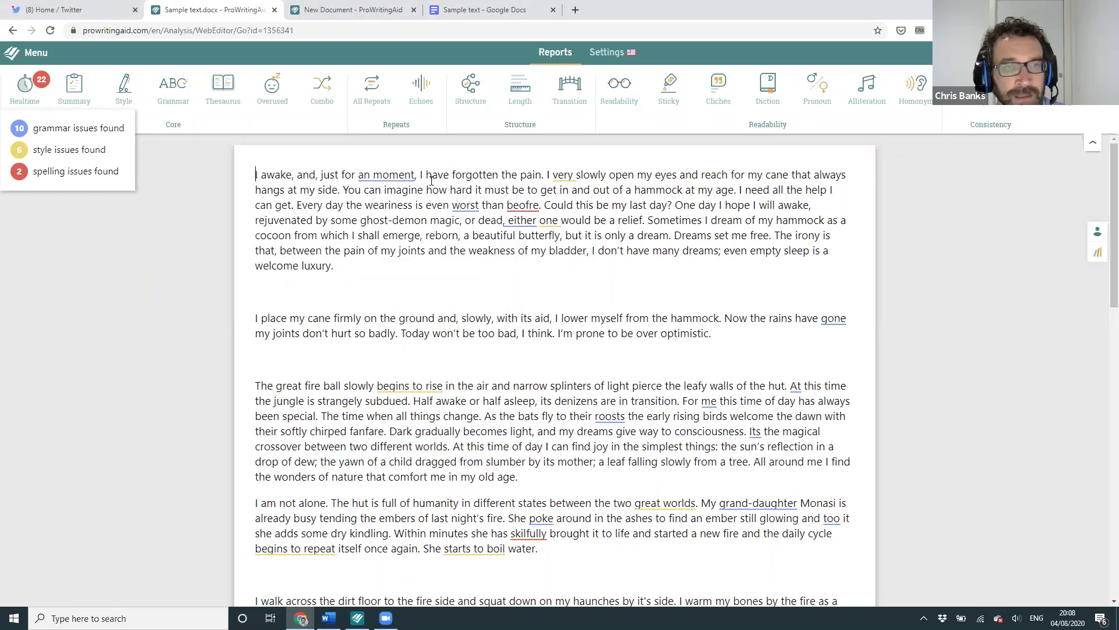
# Step: Export the uploaded document as a file, agreeing to leave the site when asked
pyautogui.click(25, 58)
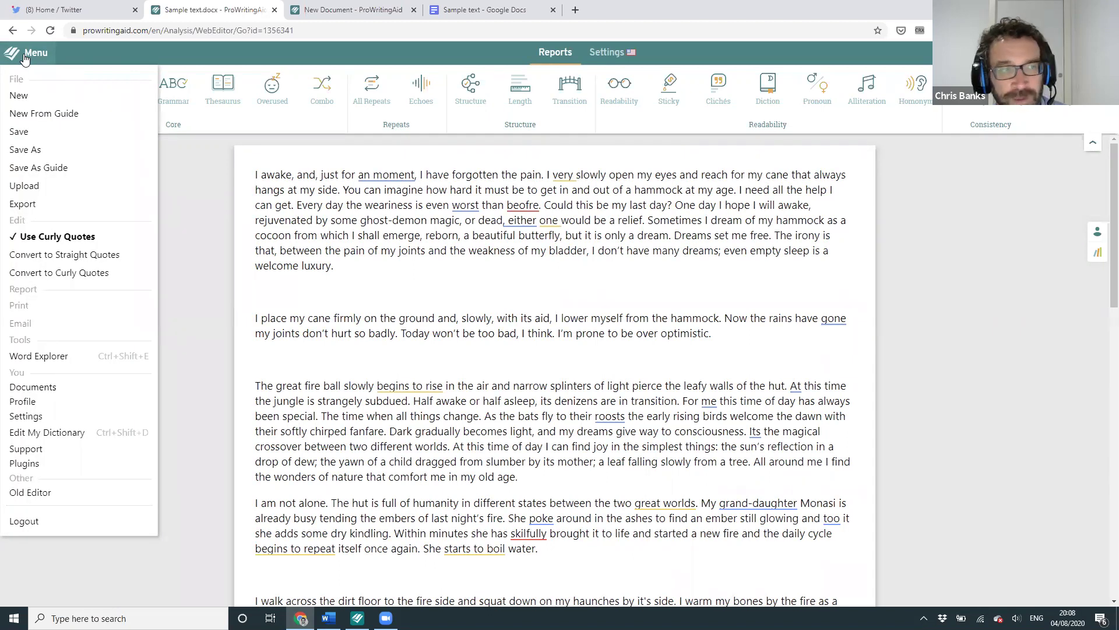
pyautogui.click(34, 204)
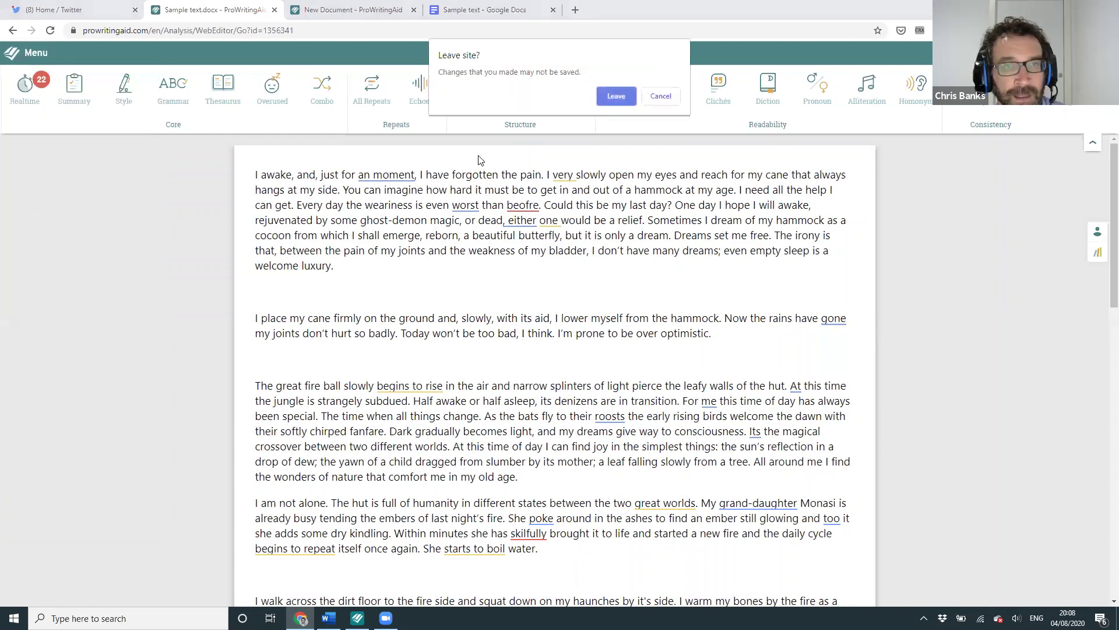
pyautogui.click(623, 97)
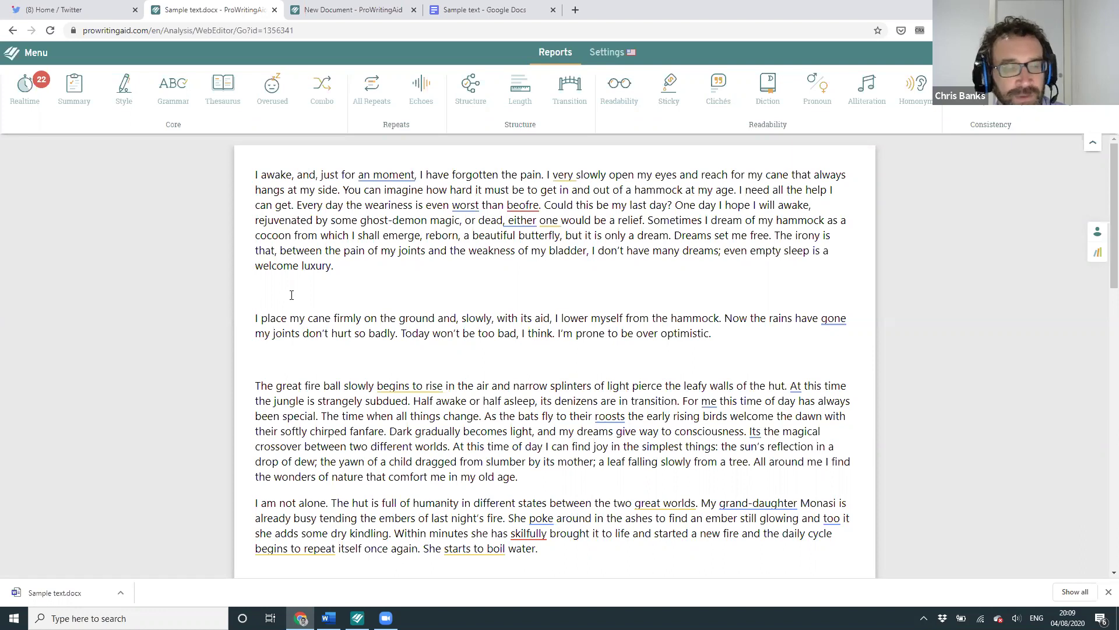
pyautogui.click(342, 286)
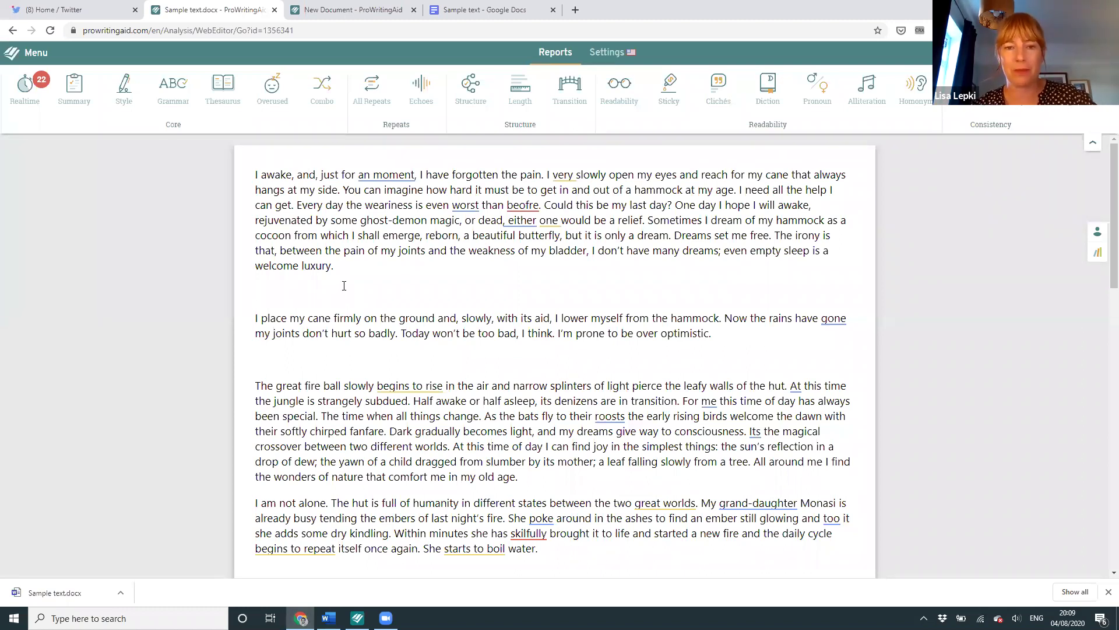
pyautogui.click(344, 286)
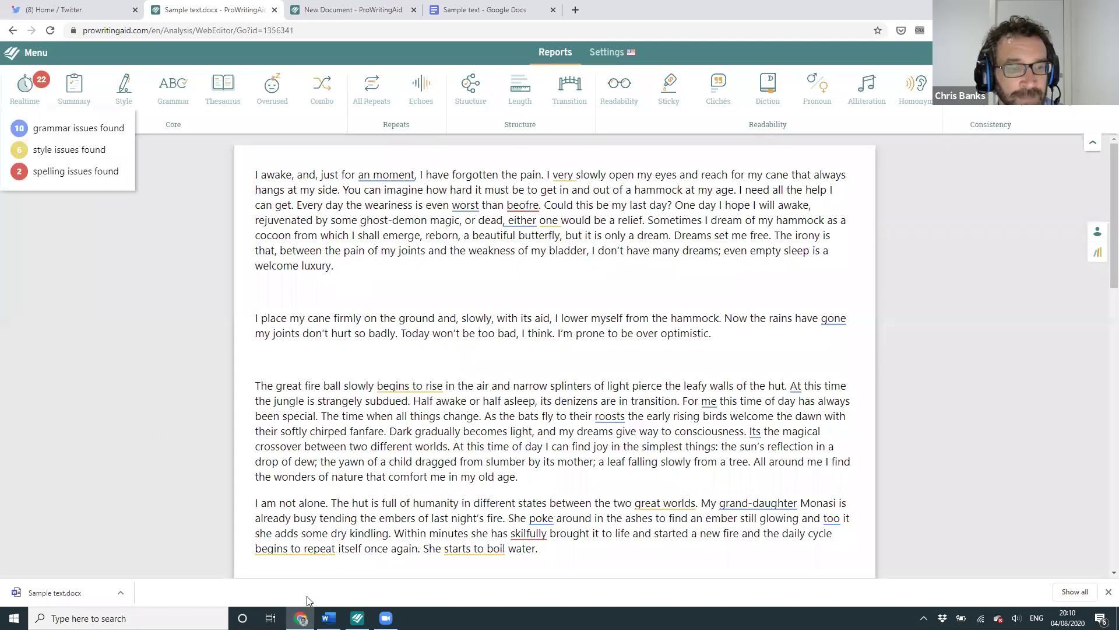
# Step: Switch to the ProWritingAid desktop app and bring up the dialog for opening a file
pyautogui.moveTo(358, 616)
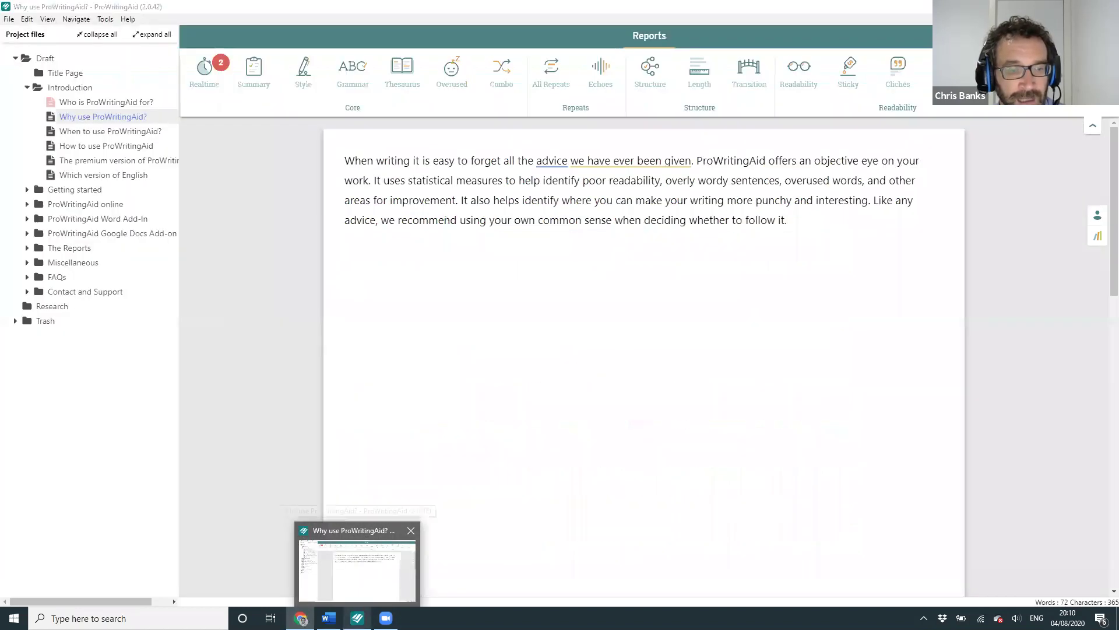
pyautogui.click(362, 592)
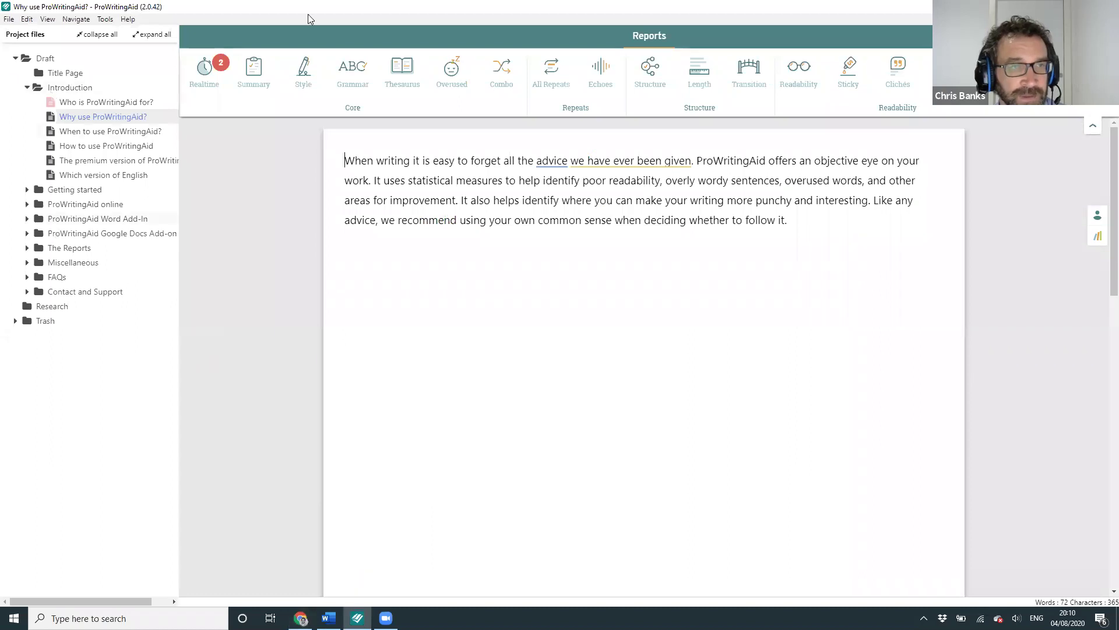
pyautogui.click(5, 20)
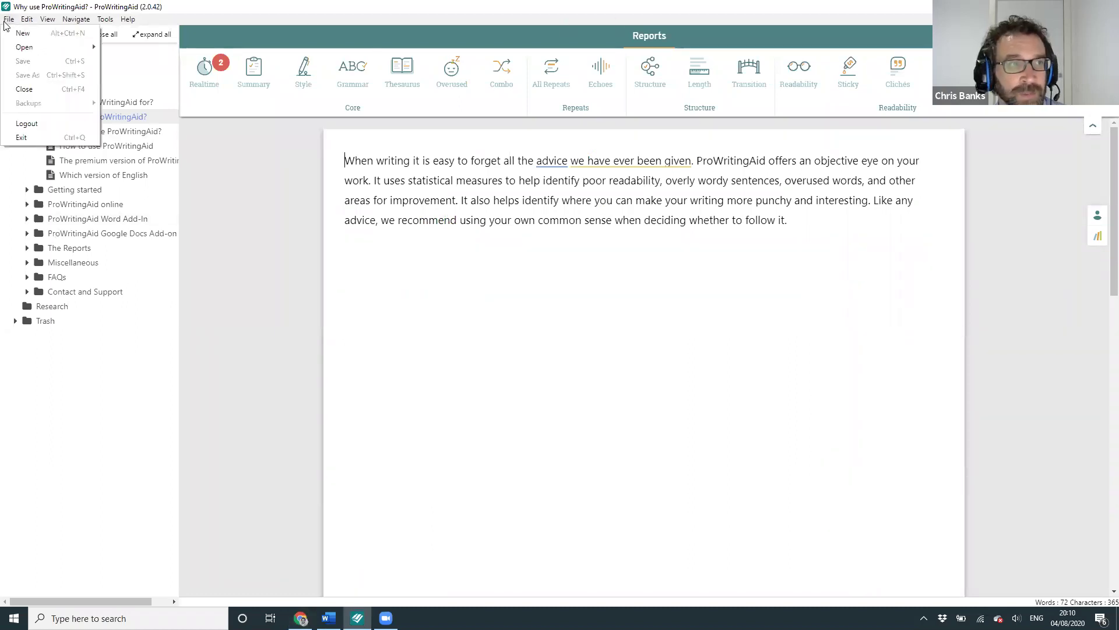
pyautogui.moveTo(44, 46)
pyautogui.click(137, 55)
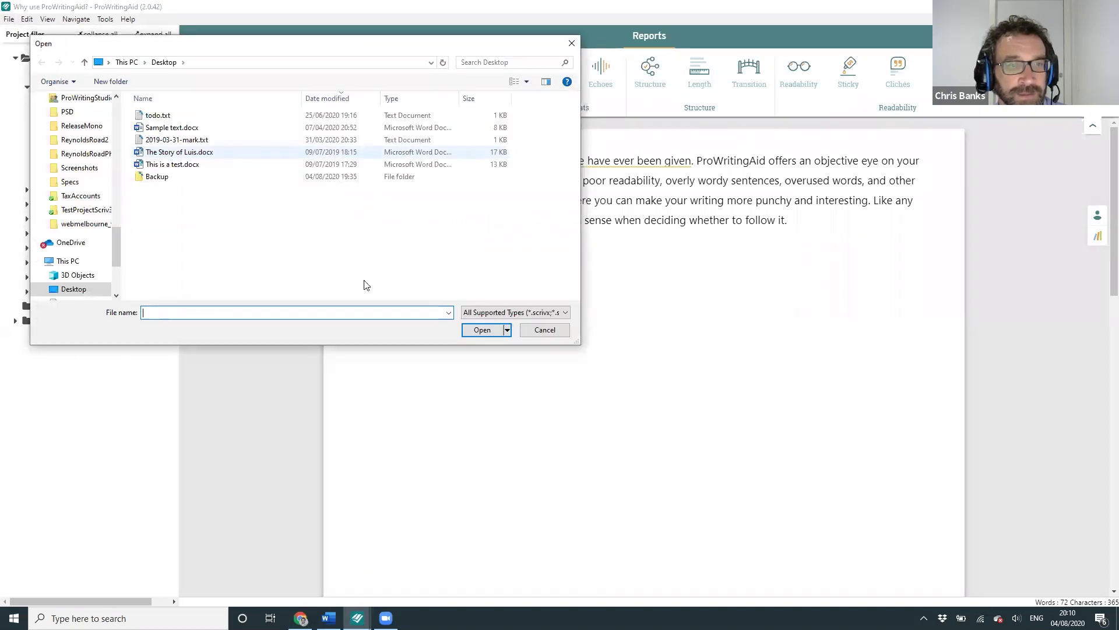
# Step: Examine the list of supported file types for opening documents, and close the dialog without opening a file
pyautogui.click(509, 313)
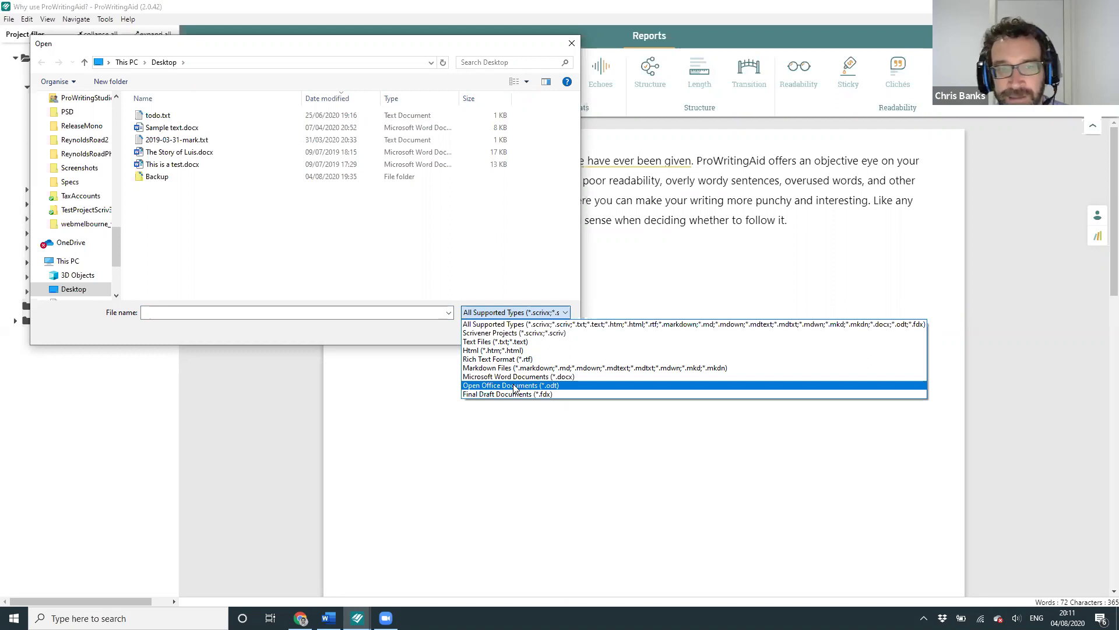
pyautogui.click(377, 328)
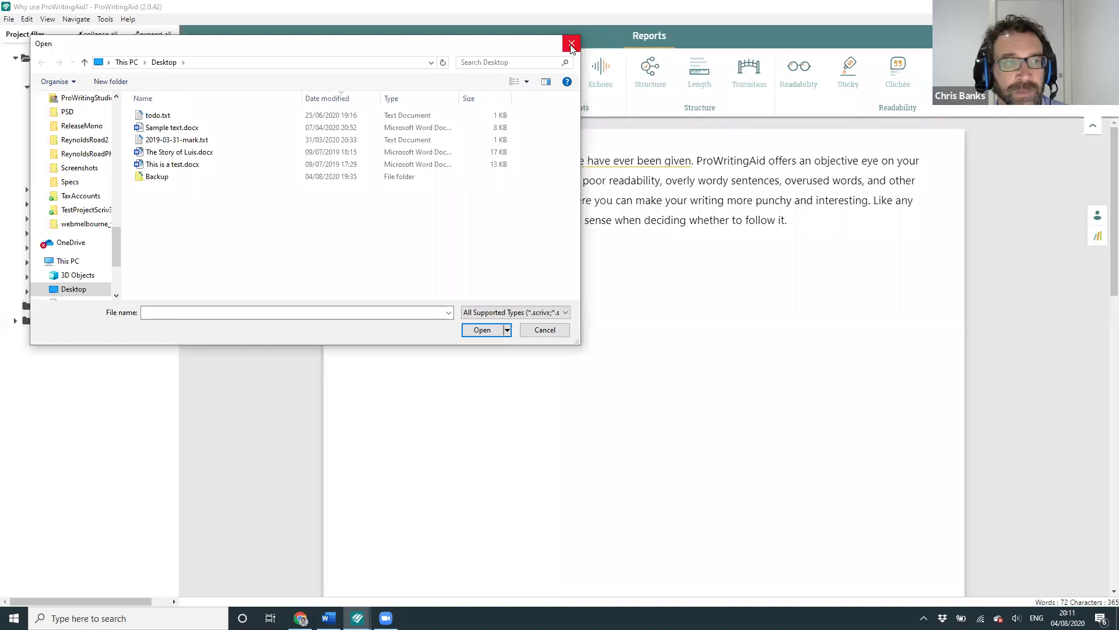
pyautogui.click(545, 313)
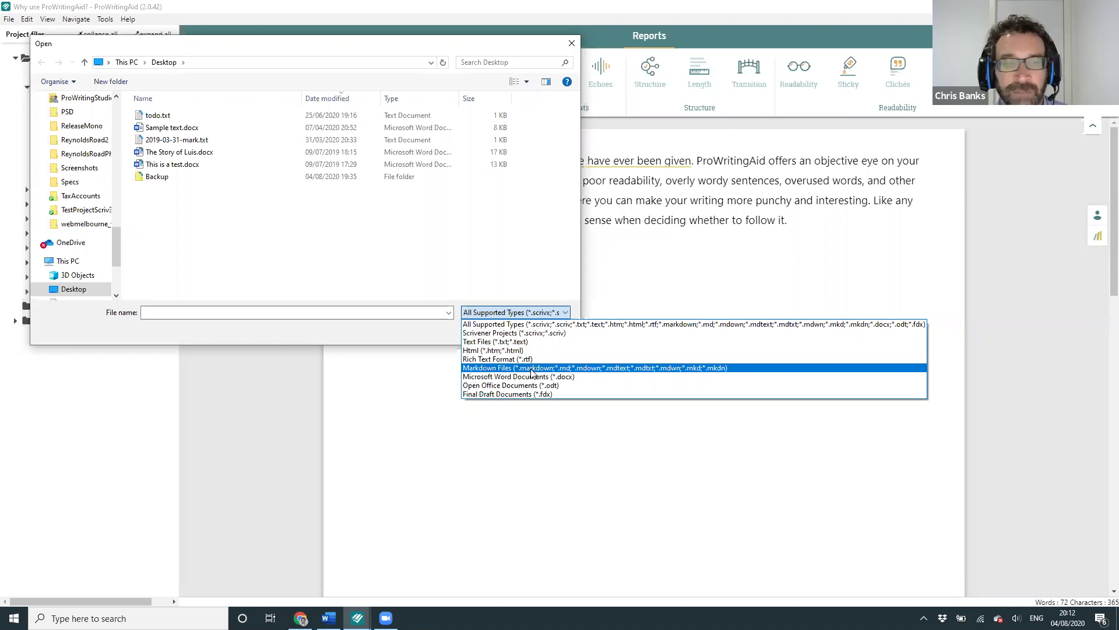
pyautogui.click(385, 337)
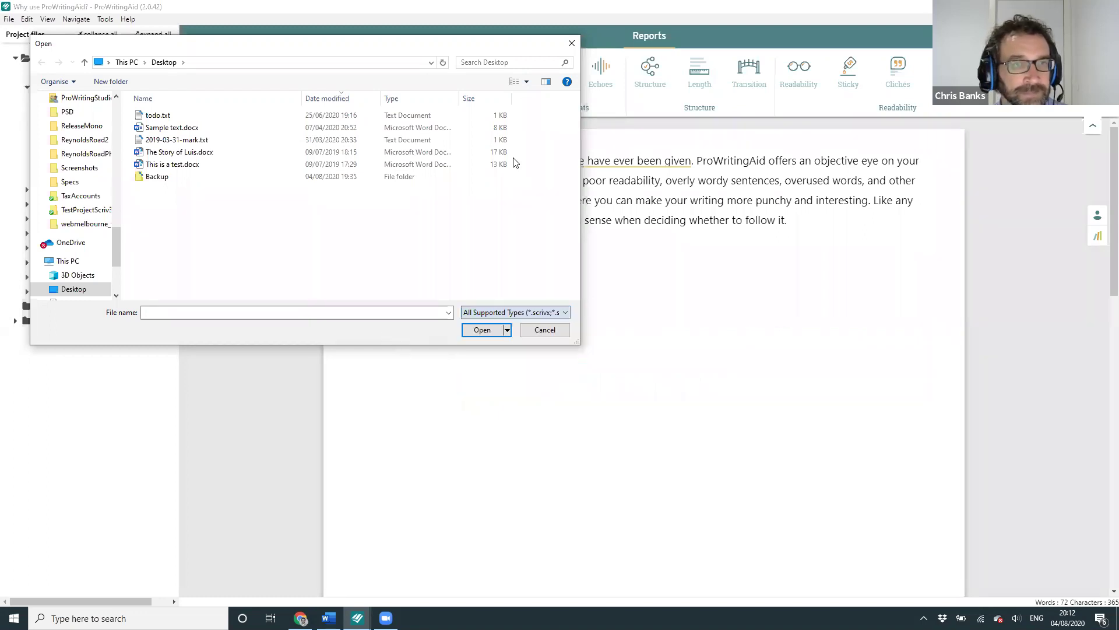
pyautogui.click(572, 43)
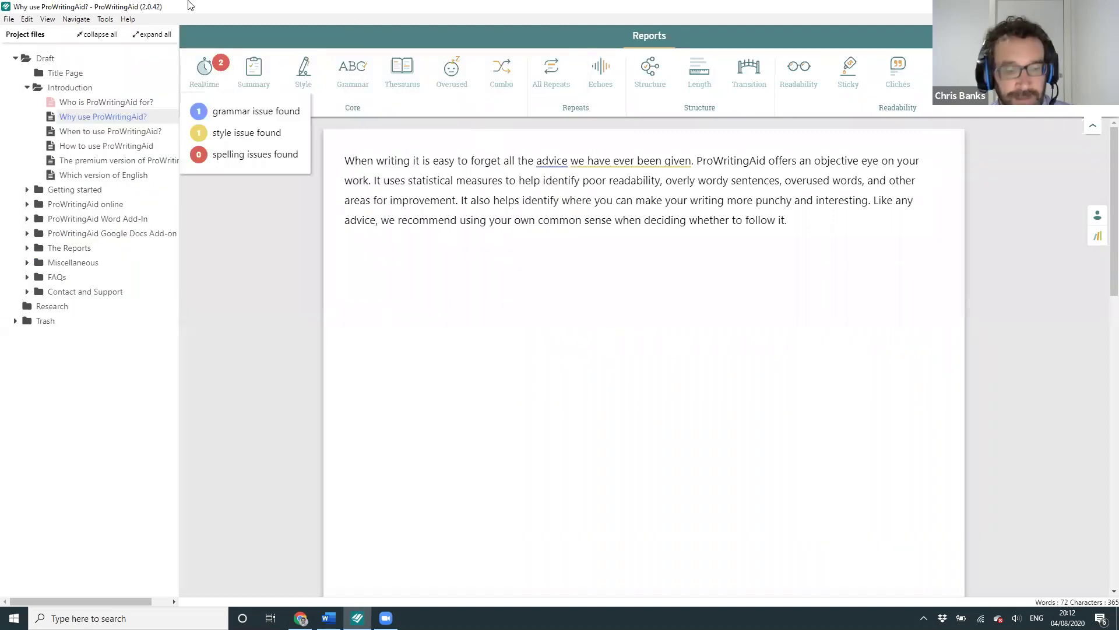
# Step: Return to Sample text.docx in Chrome, view the suggestions for "very" and "worst", and open the full article on "worse" versus "worst"
pyautogui.hotkey('alt', 'Tab')
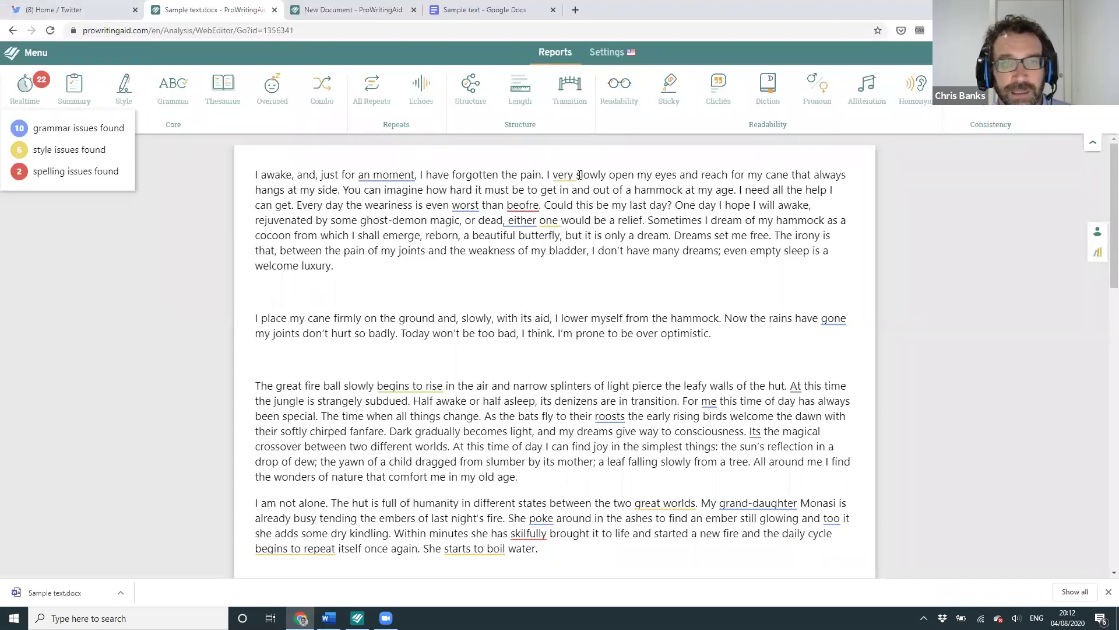
pyautogui.moveTo(568, 176)
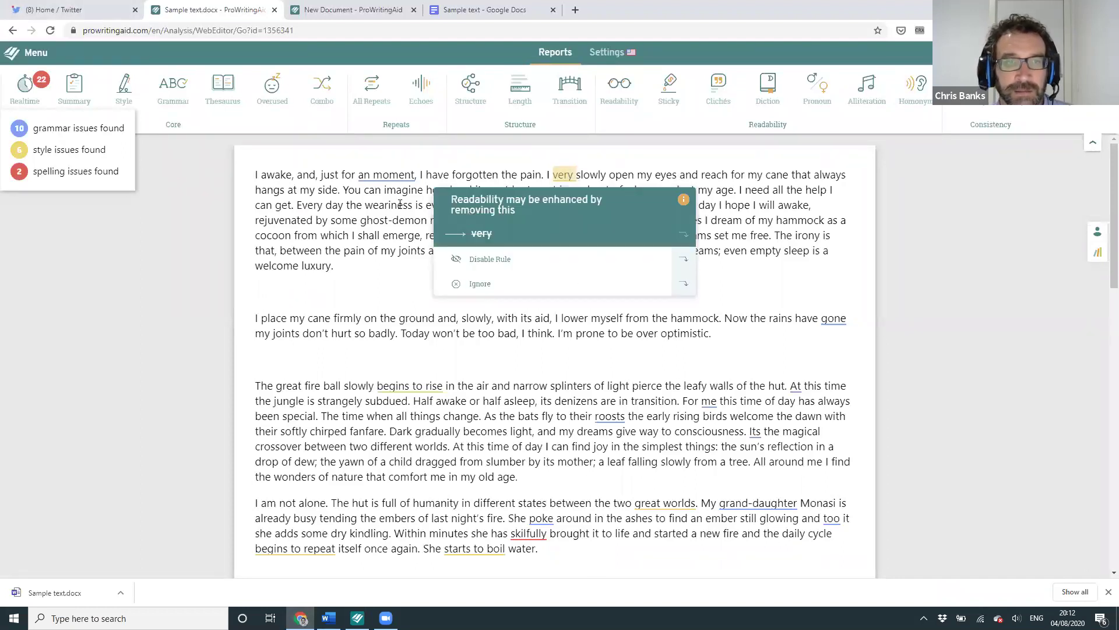
pyautogui.moveTo(471, 207)
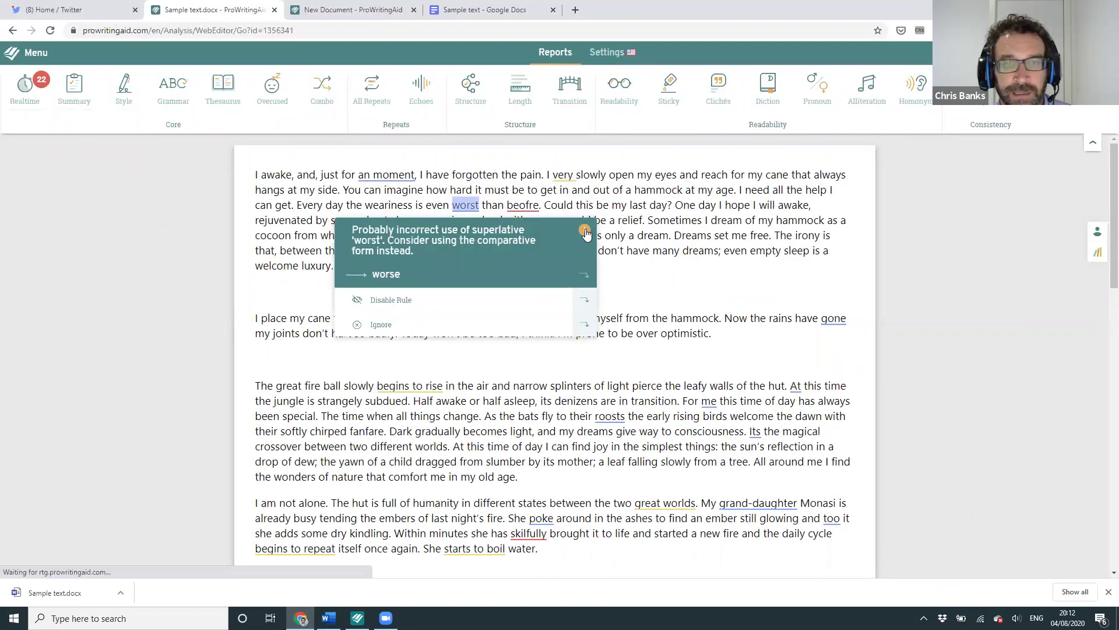
pyautogui.moveTo(585, 233)
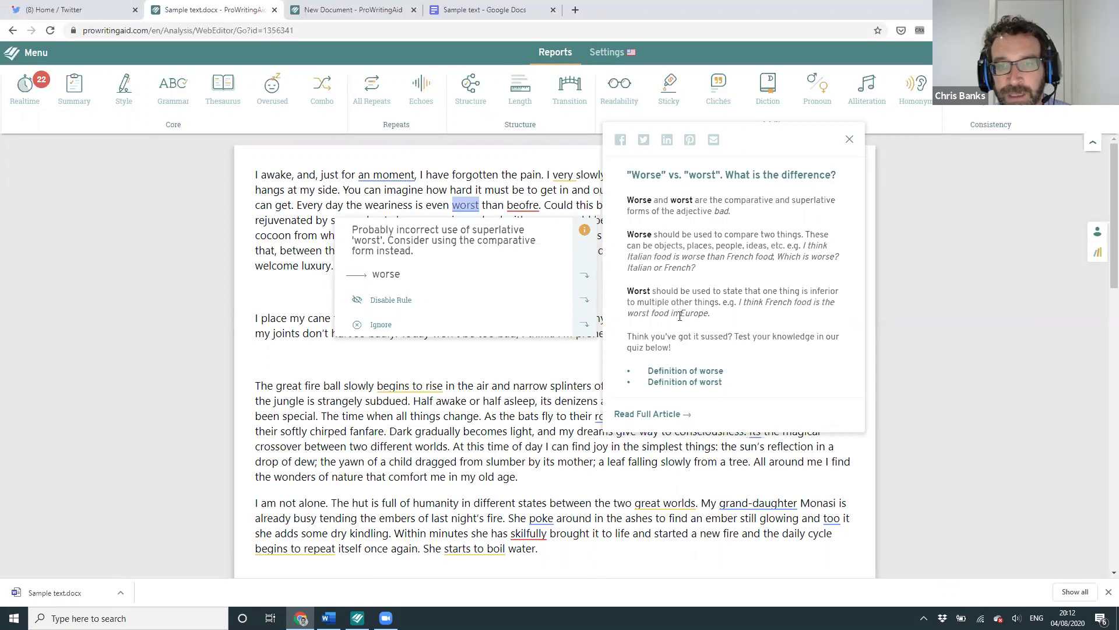
pyautogui.click(648, 415)
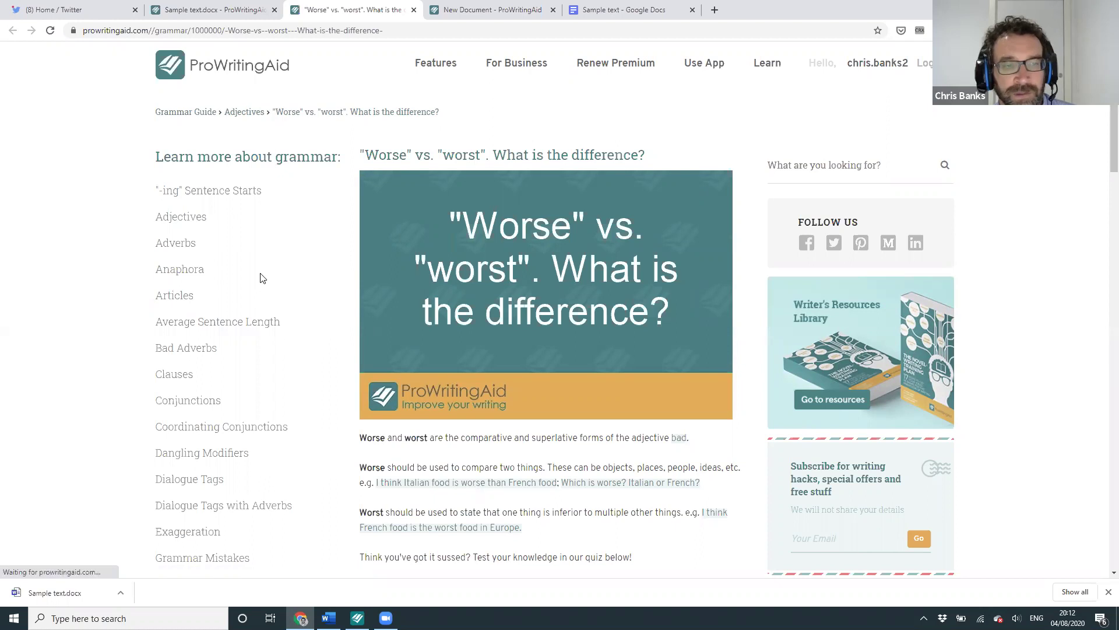
# Step: Look through the "Worse" vs. "worst" article, including its example sentences and the Test yourself quiz
pyautogui.scroll(-6, 259, 276)
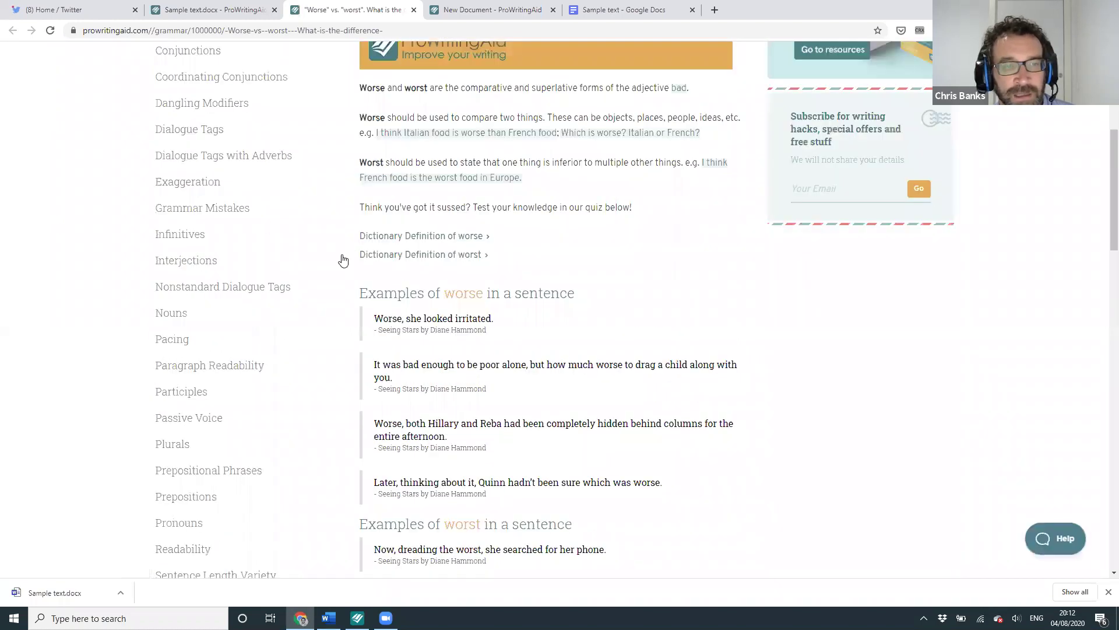
pyautogui.scroll(-4, 342, 257)
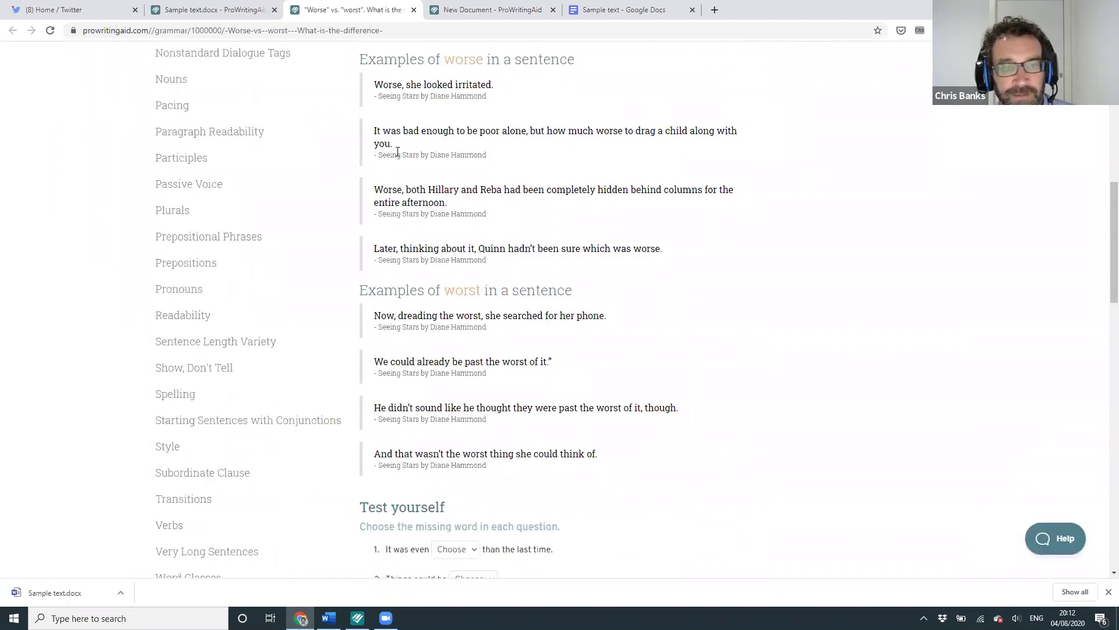
pyautogui.scroll(-6, 433, 188)
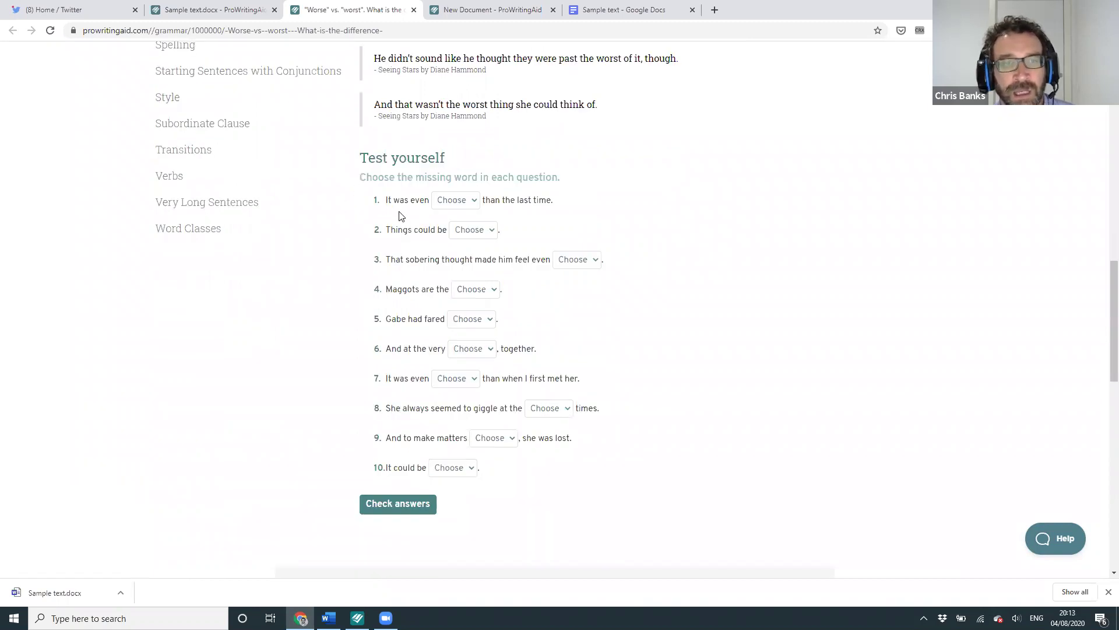
pyautogui.scroll(2, 400, 216)
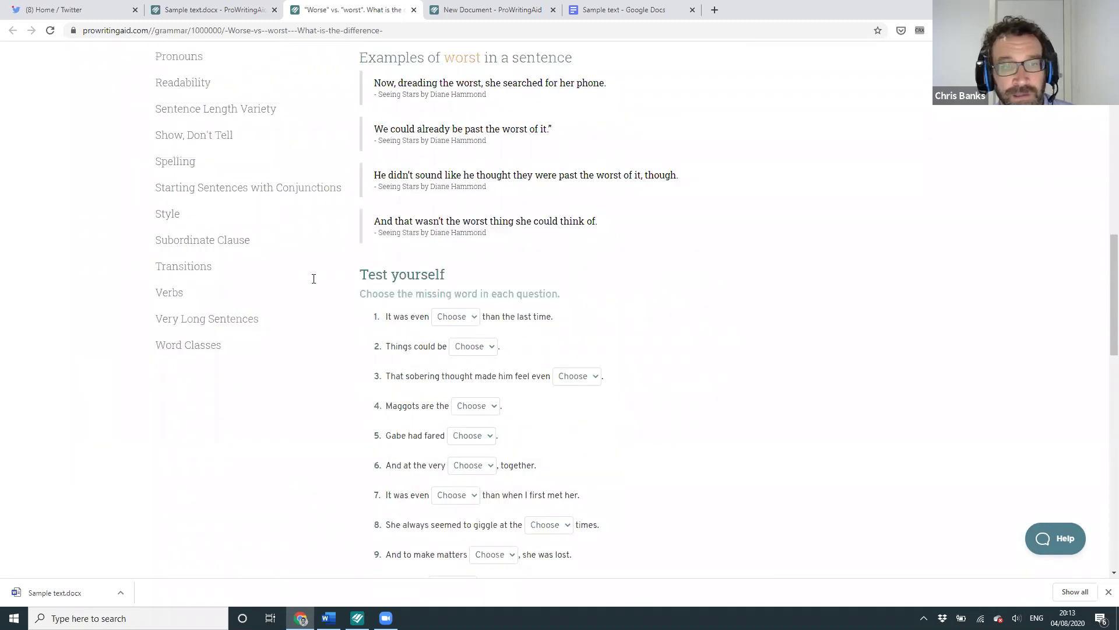
pyautogui.scroll(13, 387, 396)
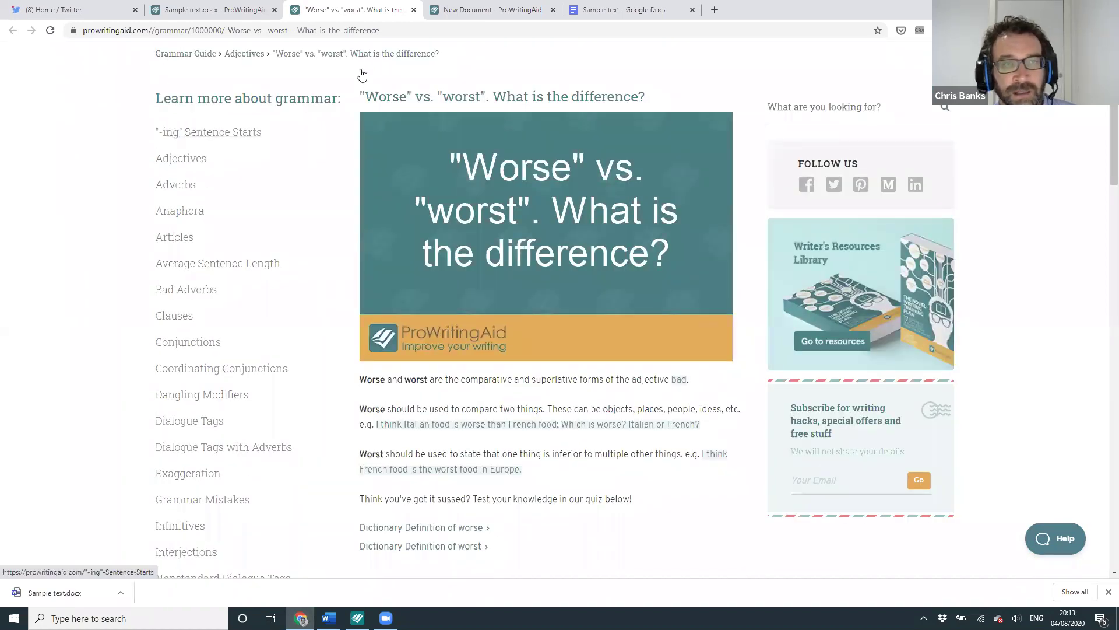
pyautogui.scroll(1, 210, 145)
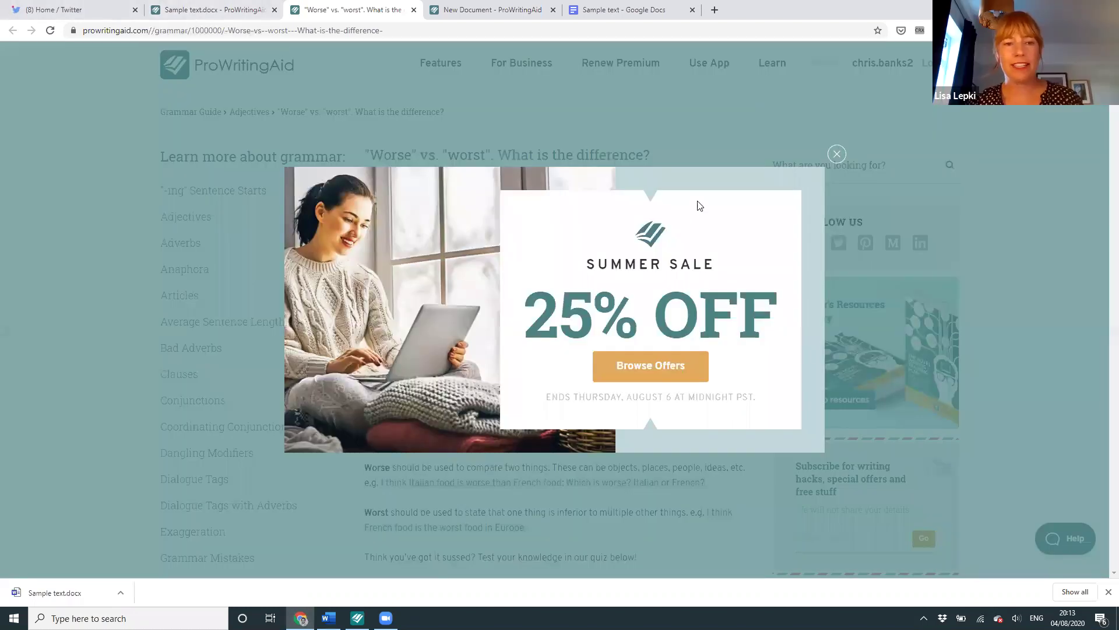
# Step: Back in Sample text.docx, view the suggestion for "an moment" and the detailed explanation for "very", and dismiss the explanation
pyautogui.click(214, 14)
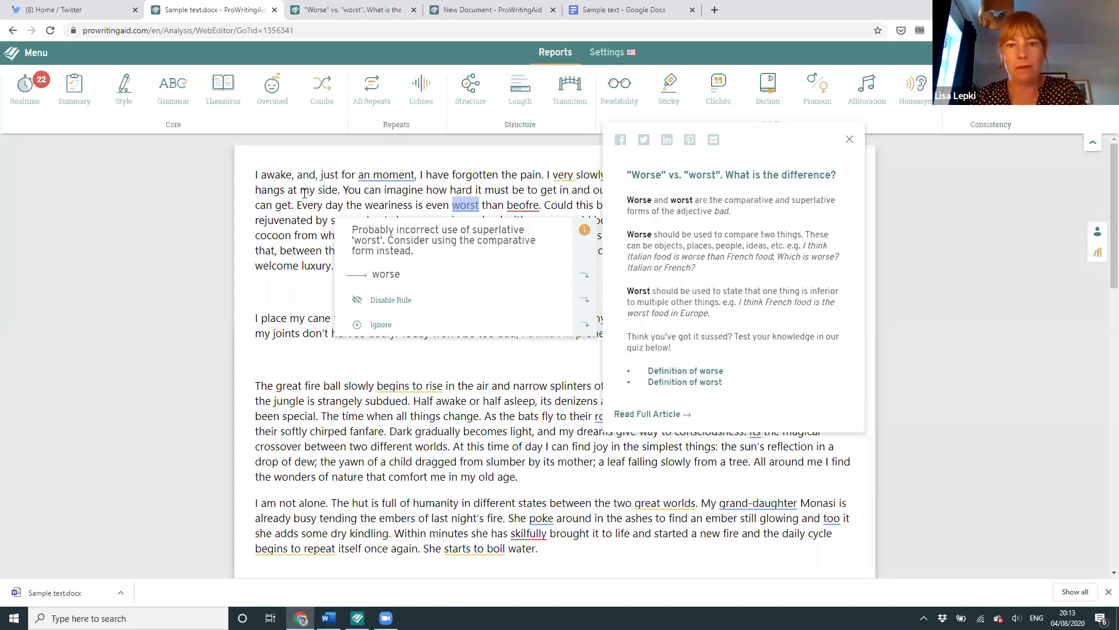
pyautogui.moveTo(391, 175)
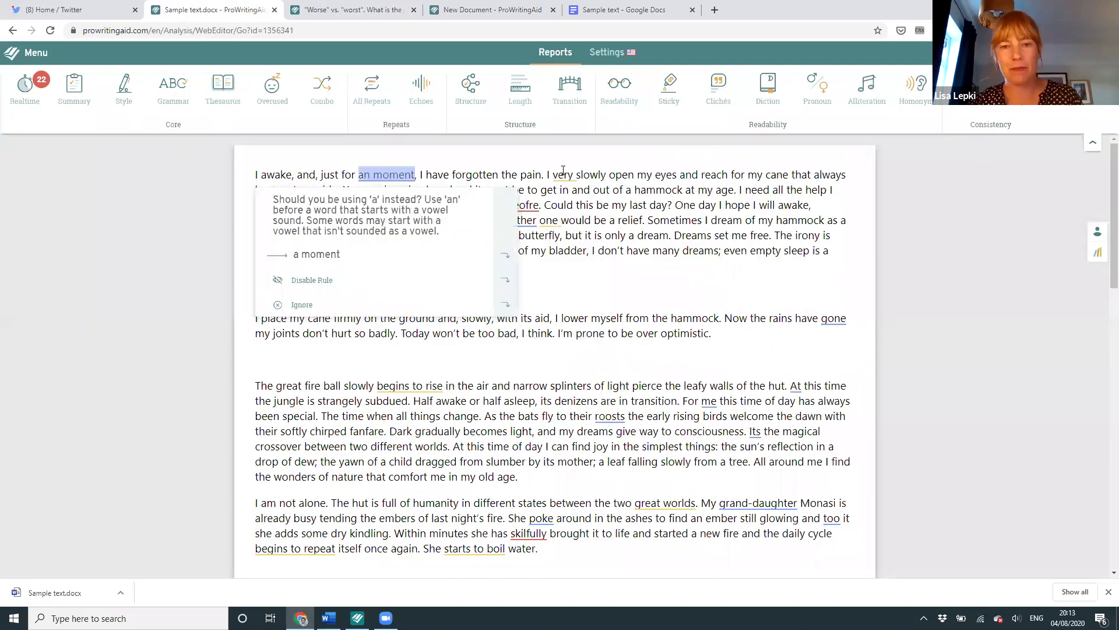
pyautogui.moveTo(563, 173)
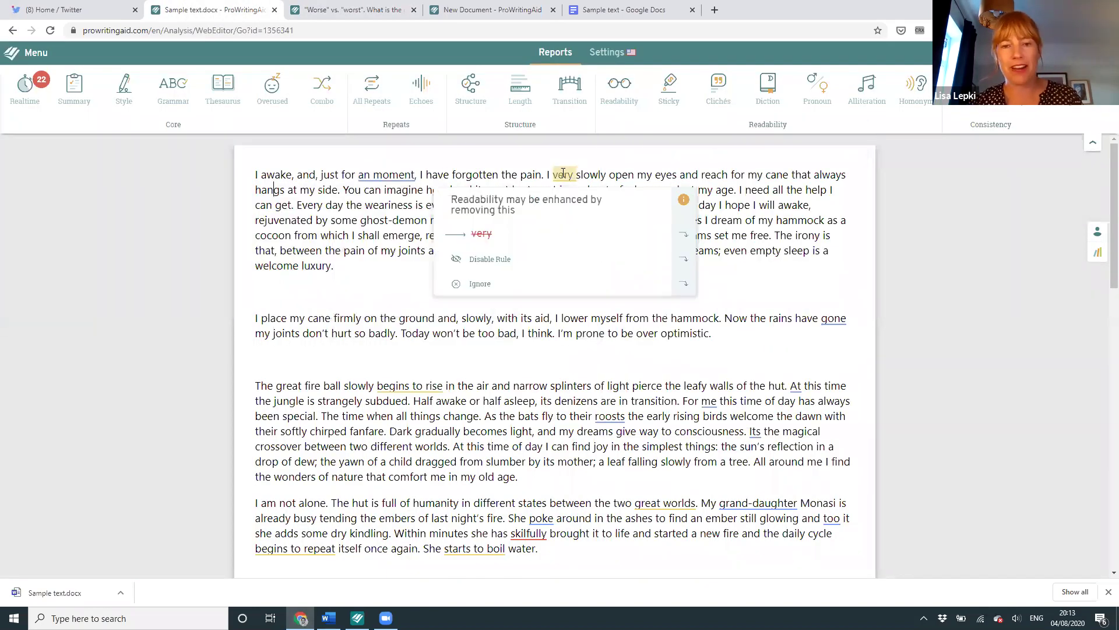
pyautogui.click(683, 201)
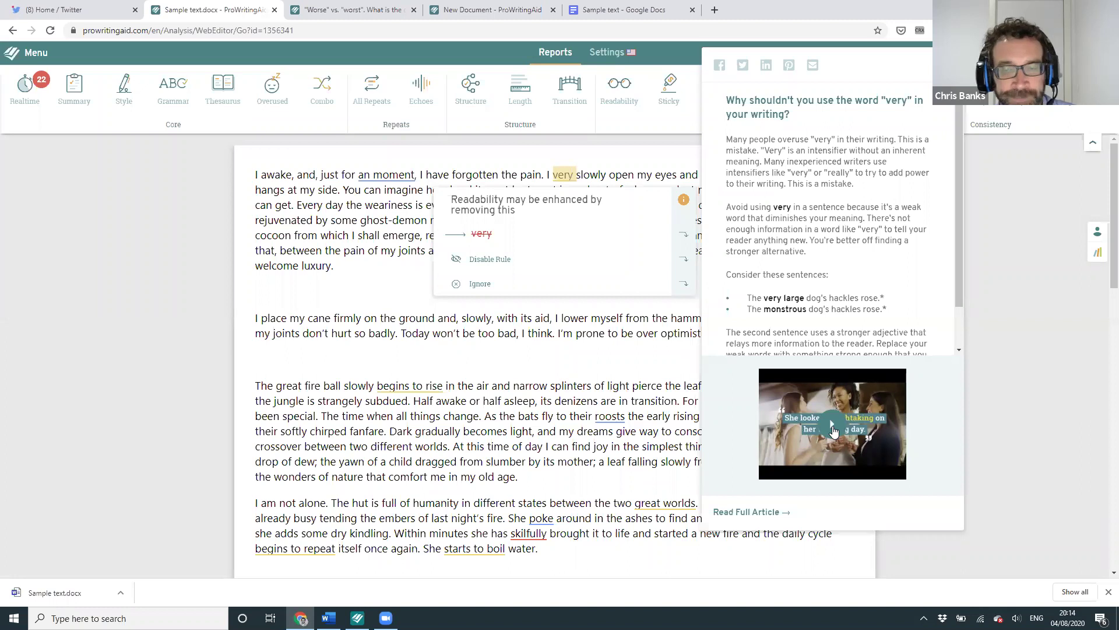
pyautogui.click(512, 381)
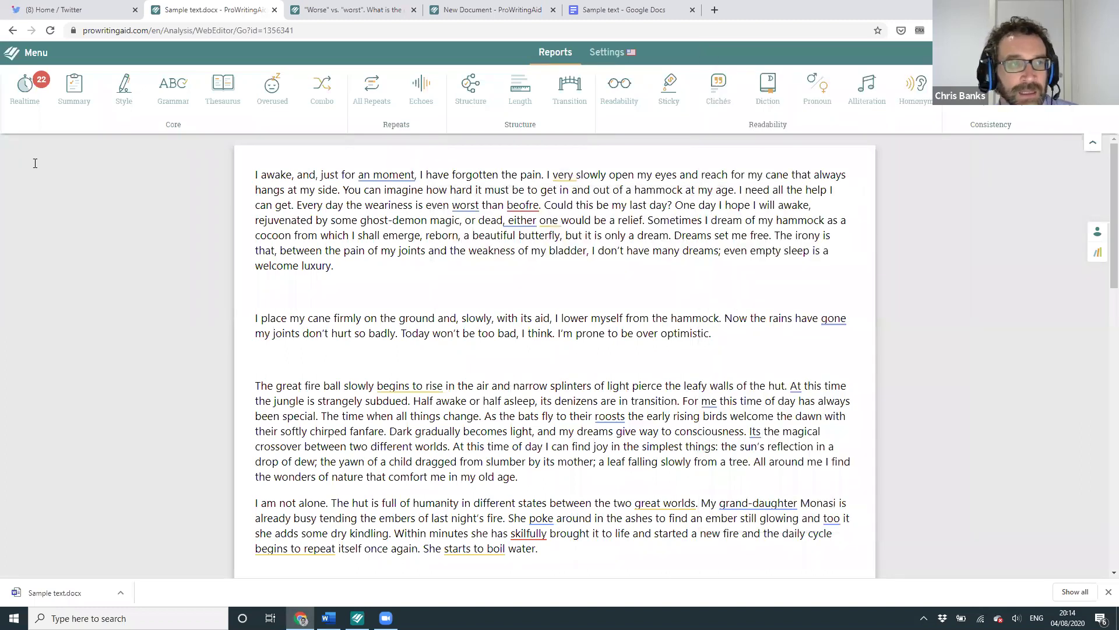
# Step: View the available English variants in the Language setting and the genres offered in the Writing Style setting
pyautogui.click(79, 97)
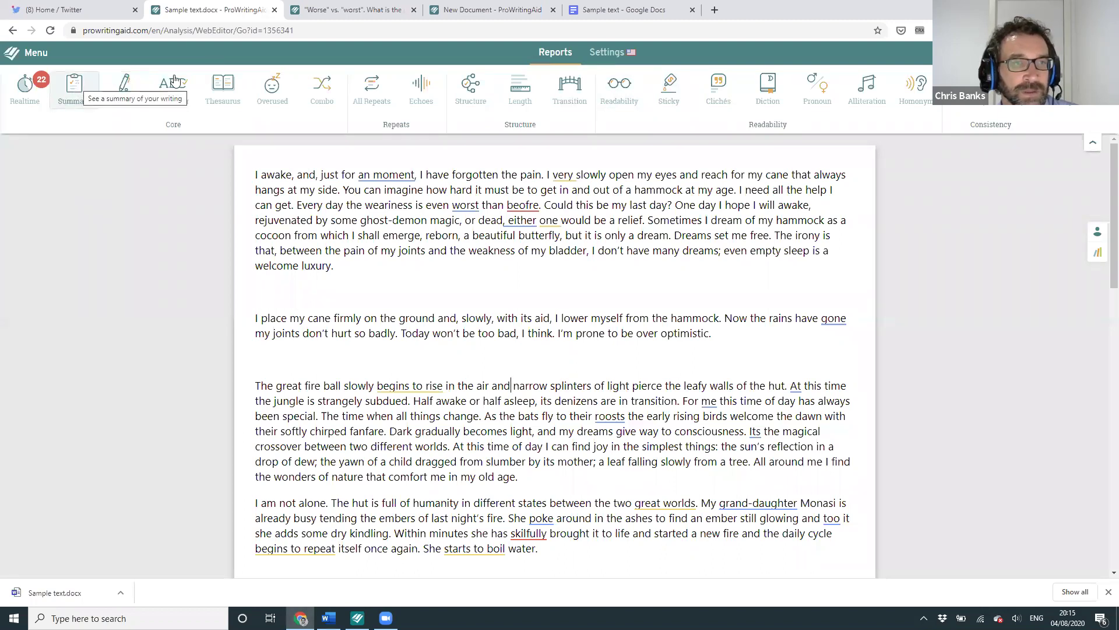
pyautogui.click(590, 56)
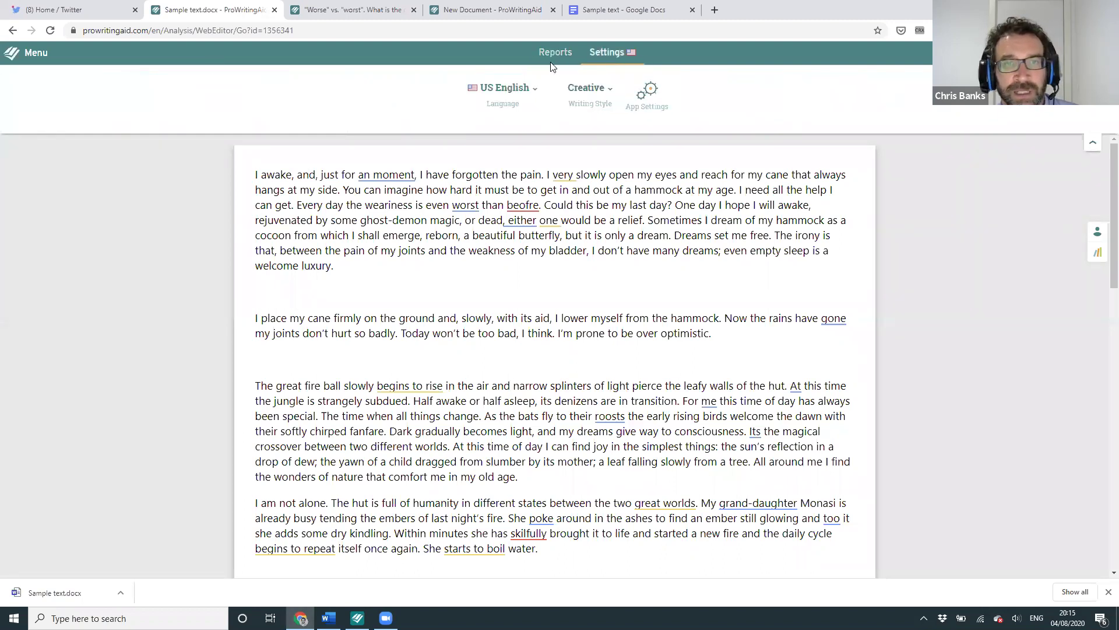
pyautogui.click(513, 103)
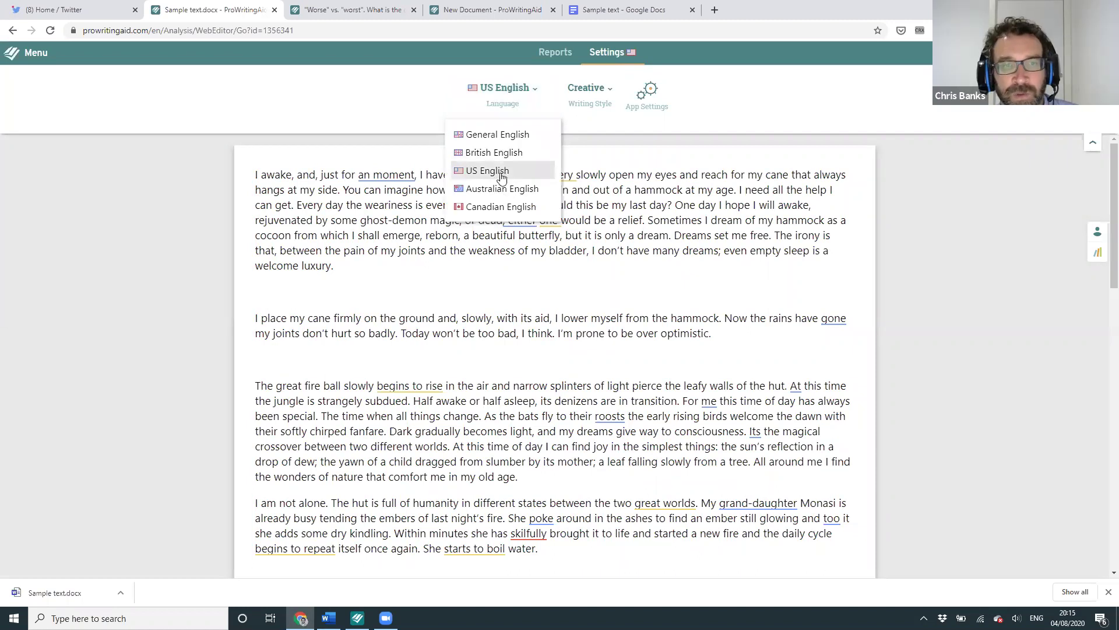
pyautogui.click(589, 97)
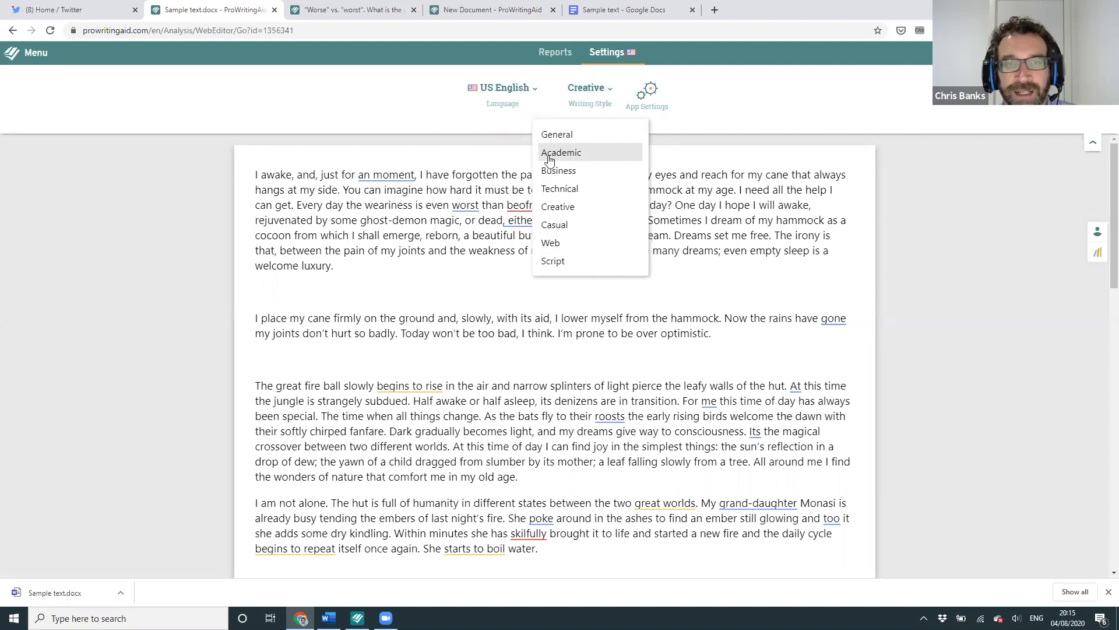
# Step: Return to the reports, open the Summary report, and review its document scores, key actions, statistics, vocabulary and readability measures
pyautogui.click(553, 54)
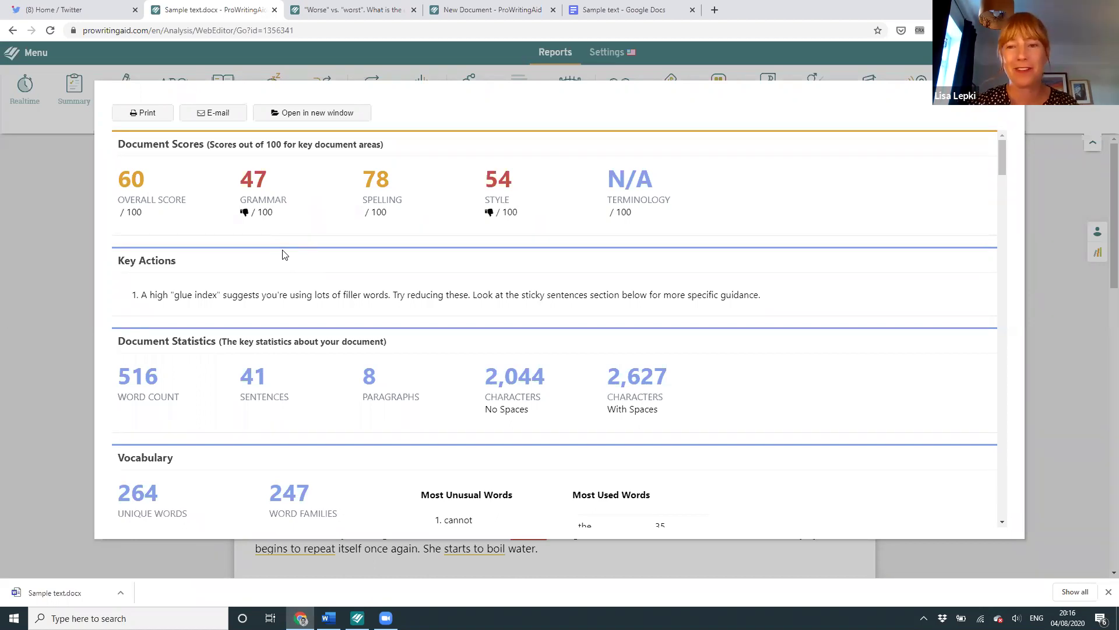
pyautogui.scroll(-1, 284, 255)
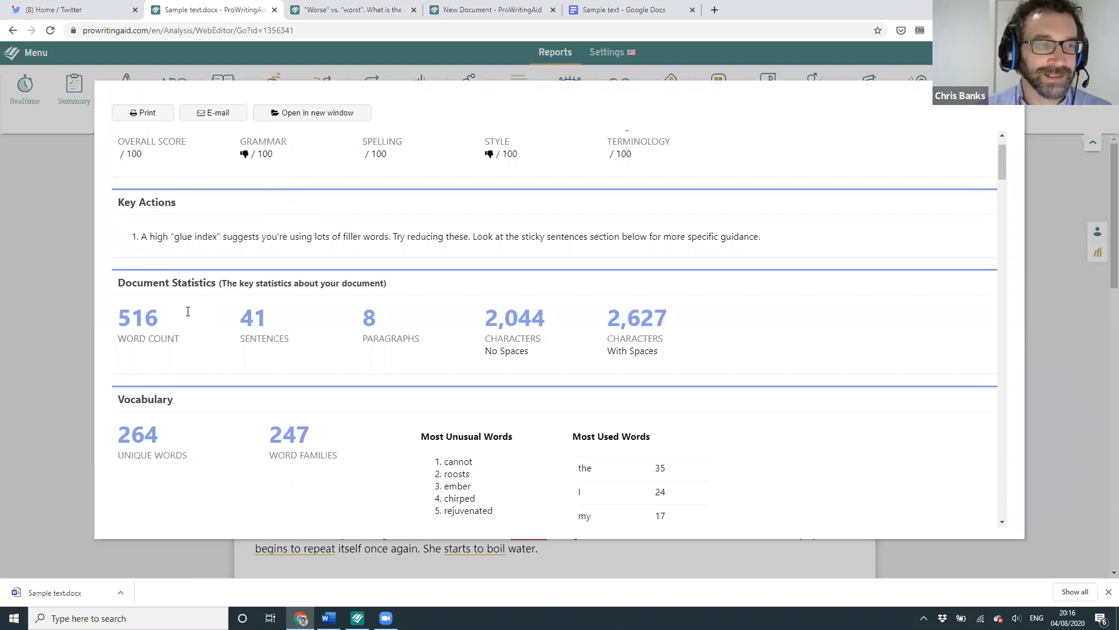
pyautogui.scroll(-4, 124, 292)
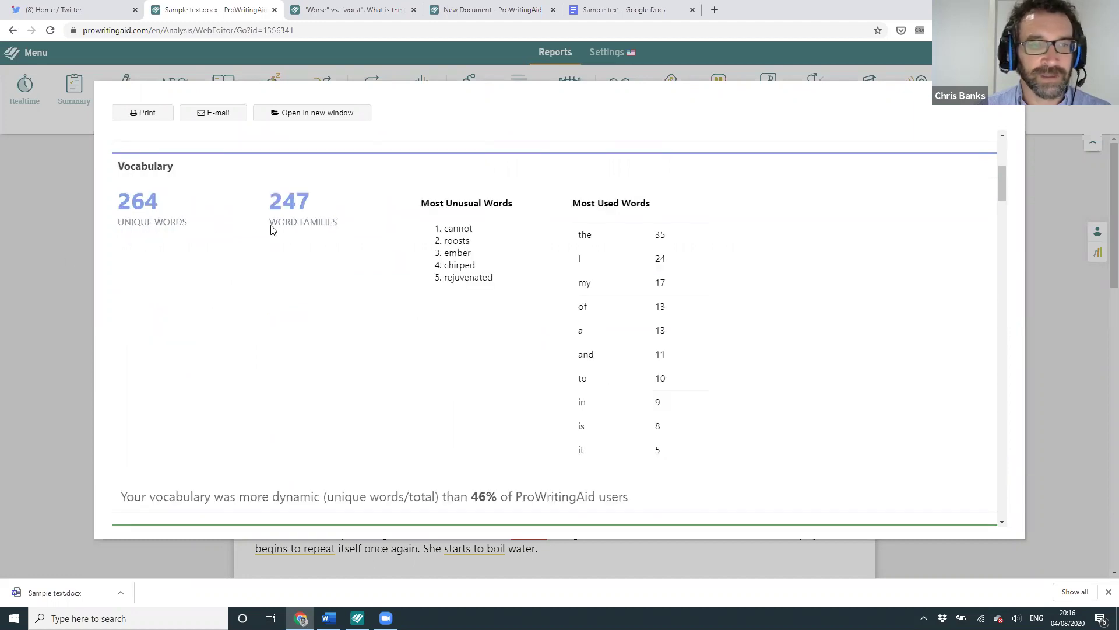
pyautogui.scroll(-1, 469, 291)
pyautogui.scroll(-5, 469, 292)
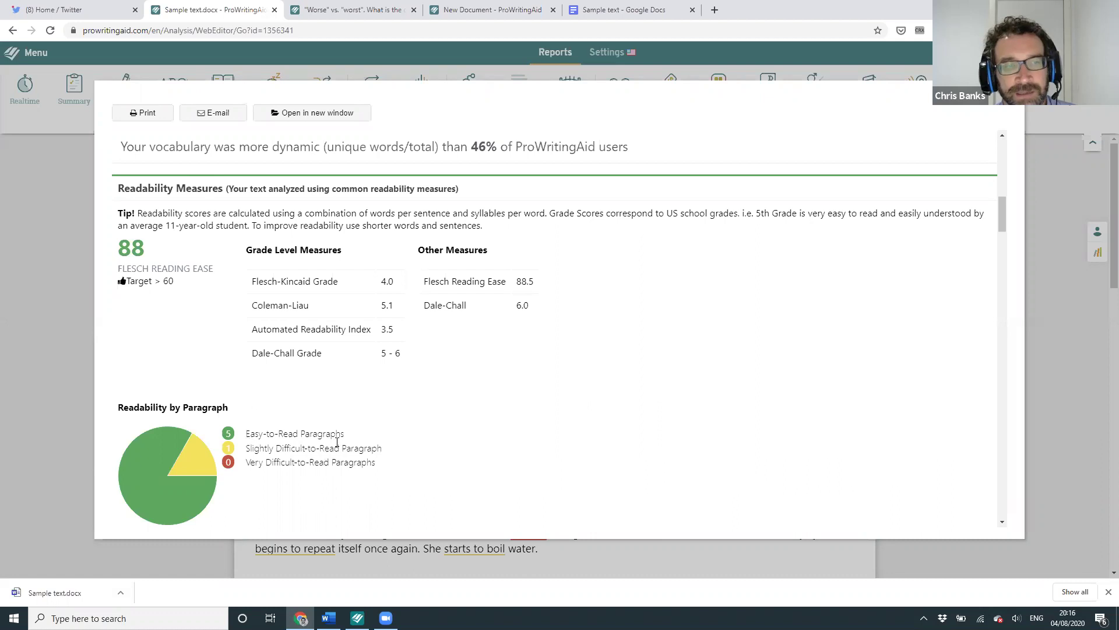
pyautogui.scroll(-5, 371, 404)
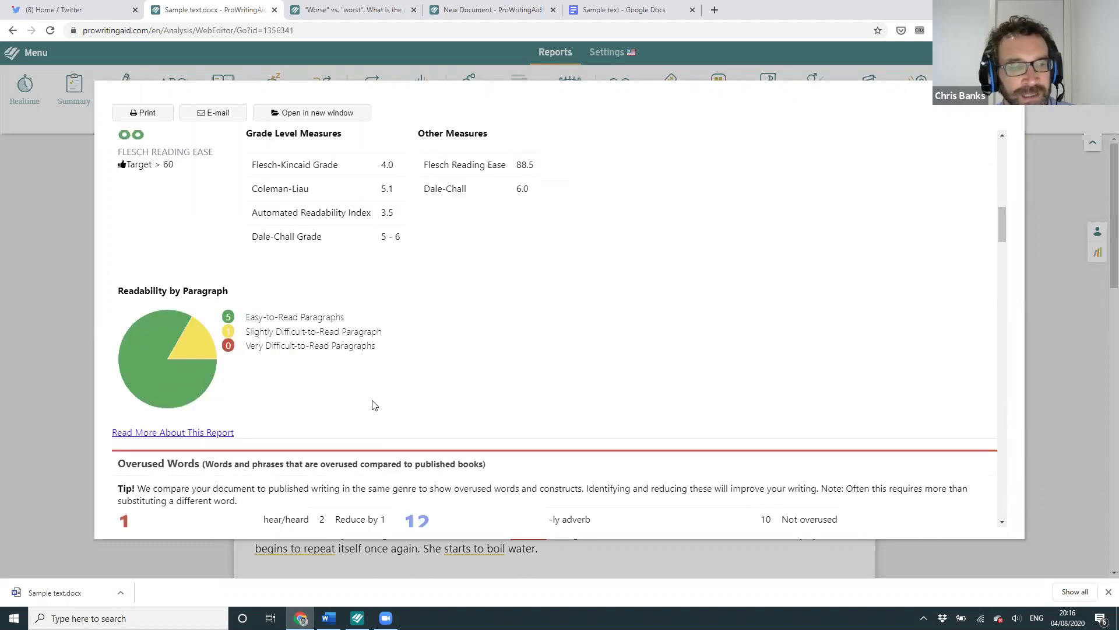
# Step: Examine the Summary report's Sentence Structure, Sentence Lengths and Writing Style sections
pyautogui.scroll(-6, 373, 401)
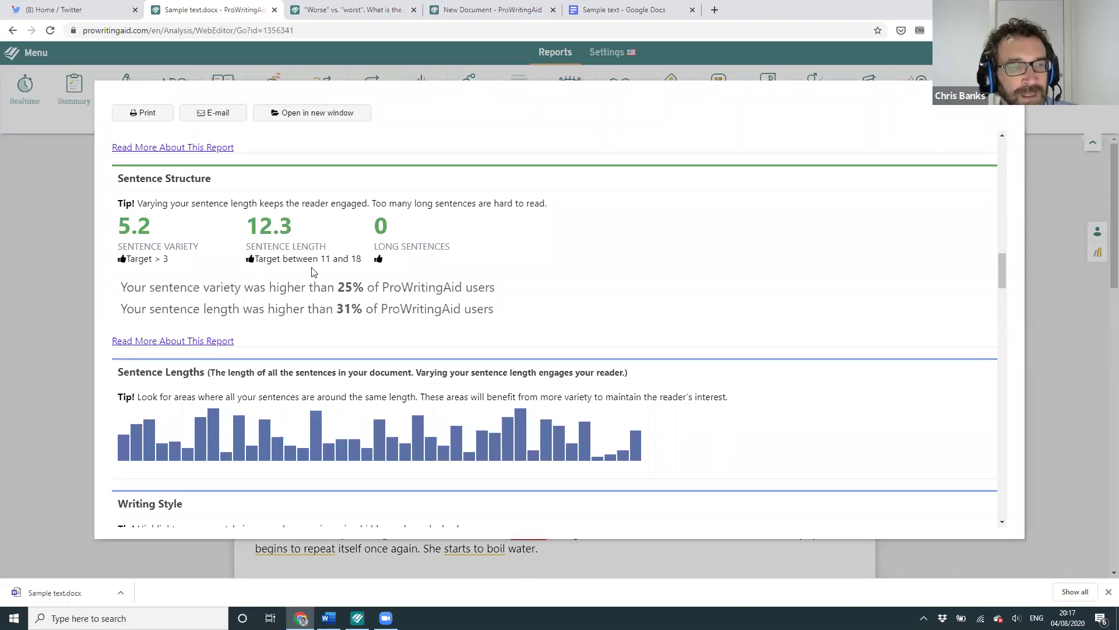
pyautogui.scroll(-1, 313, 272)
pyautogui.scroll(-3, 313, 272)
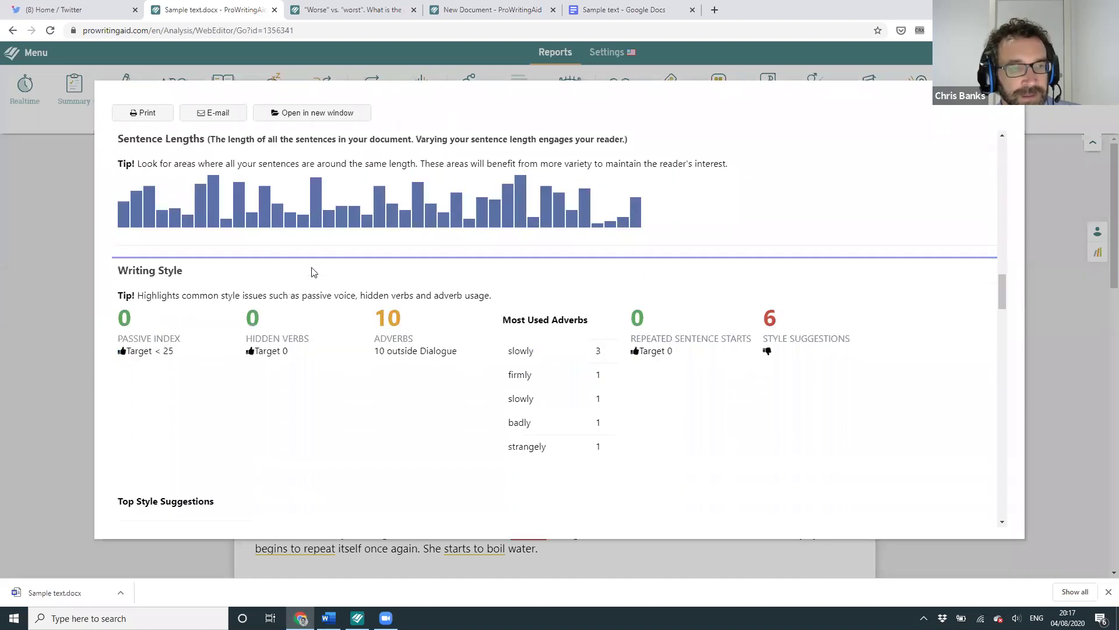
pyautogui.scroll(2, 314, 271)
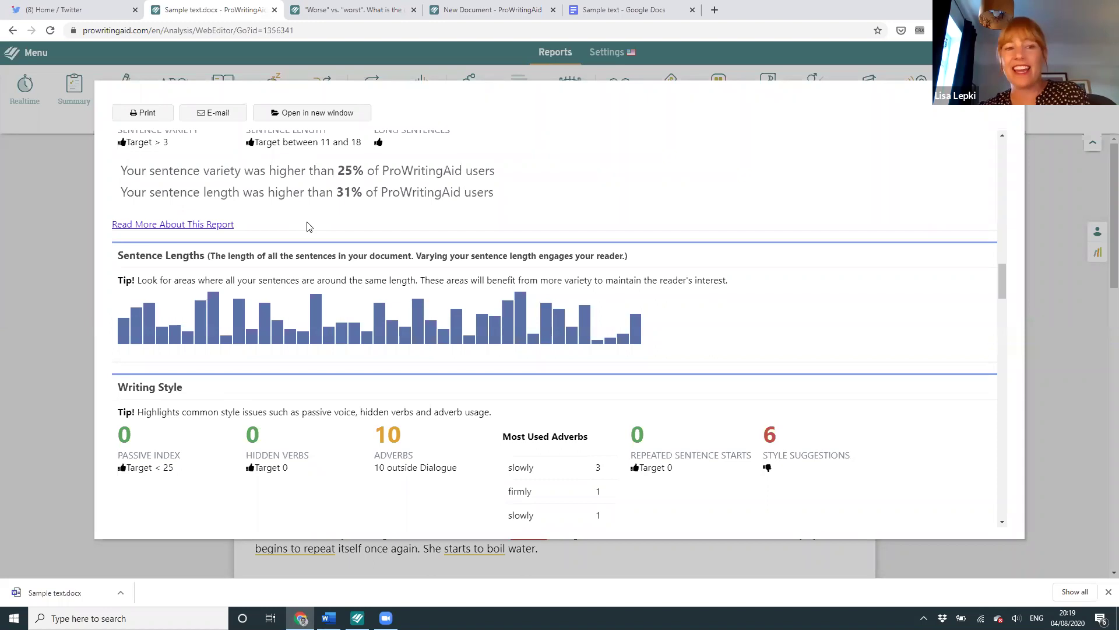
pyautogui.scroll(-3, 309, 226)
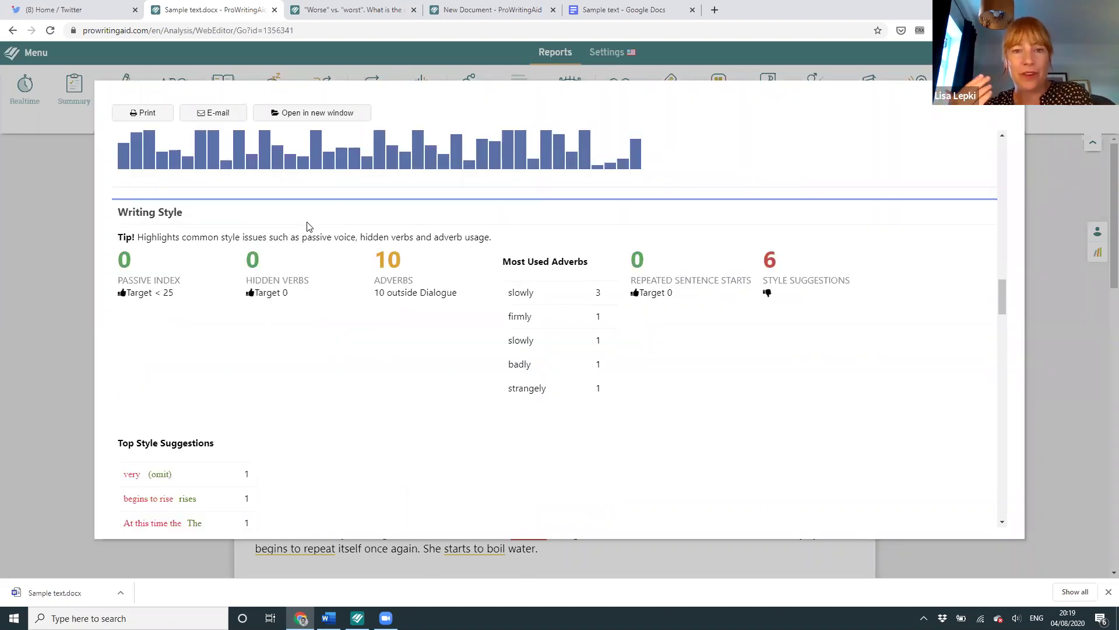
# Step: Look through the Summary report's Pacing, Transitions, Repeated Phrases, Cliches & Redundancies and Consistency sections
pyautogui.scroll(-6, 309, 228)
pyautogui.scroll(-9, 309, 227)
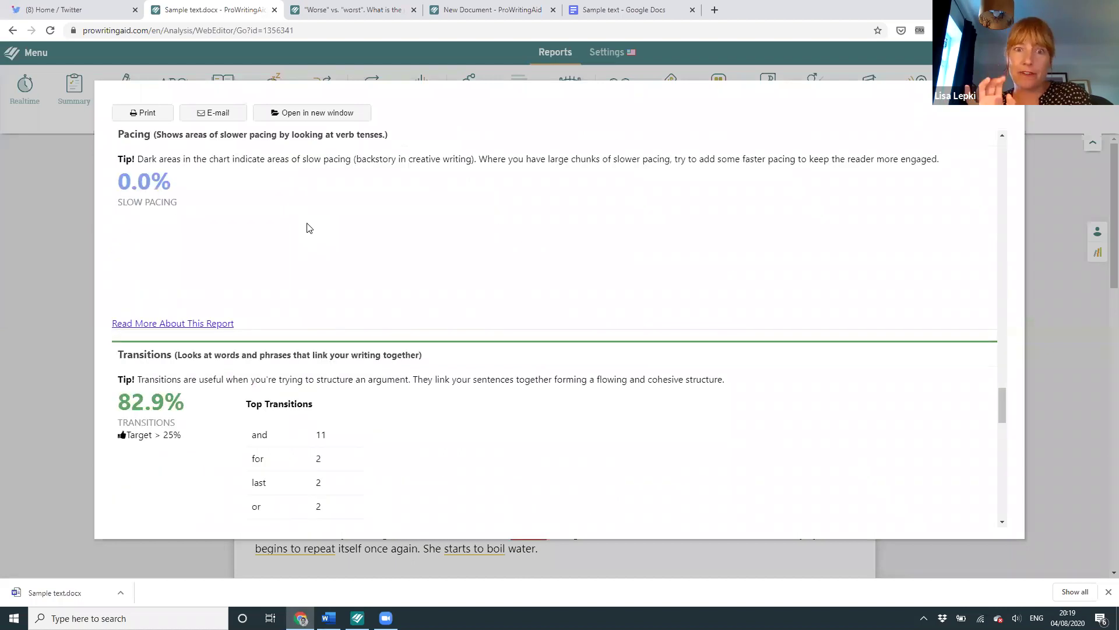
pyautogui.scroll(-6, 489, 392)
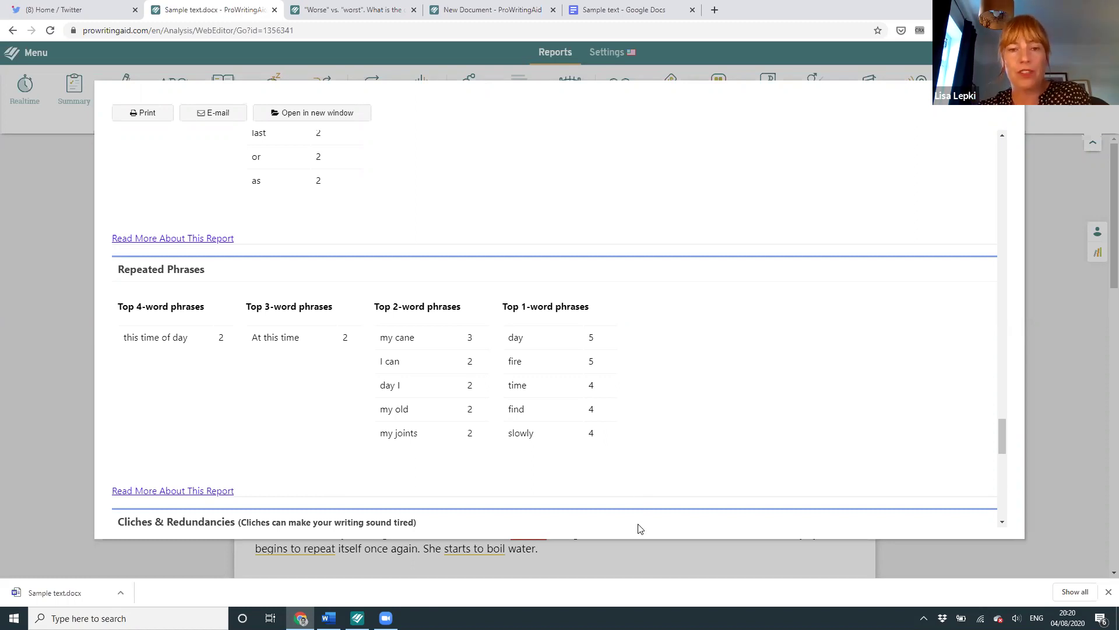
pyautogui.scroll(-3, 711, 403)
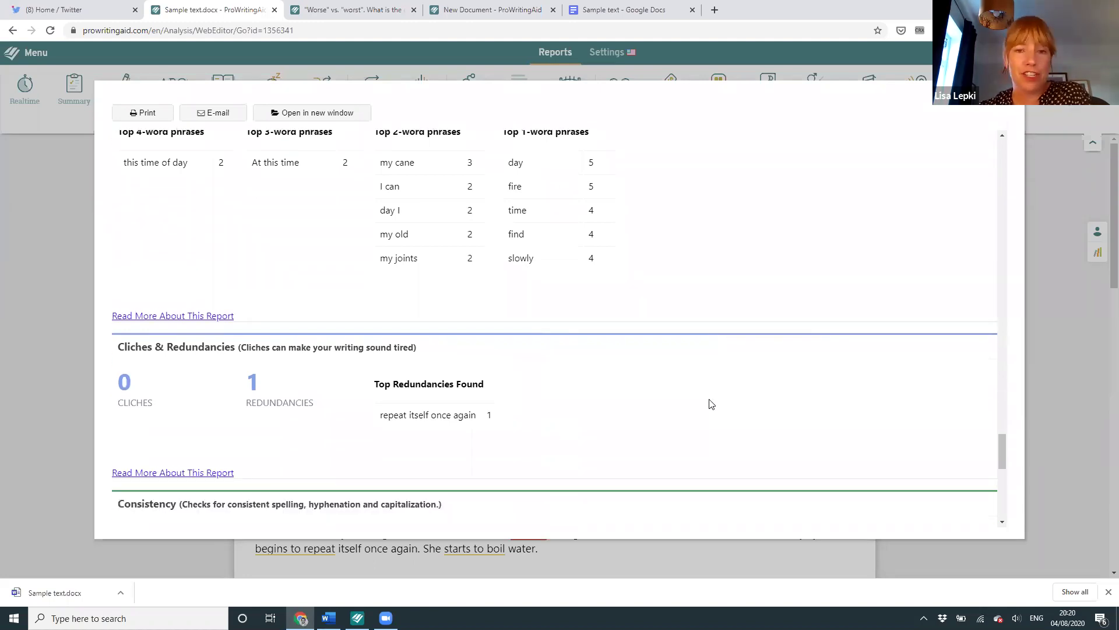
pyautogui.scroll(-2, 712, 404)
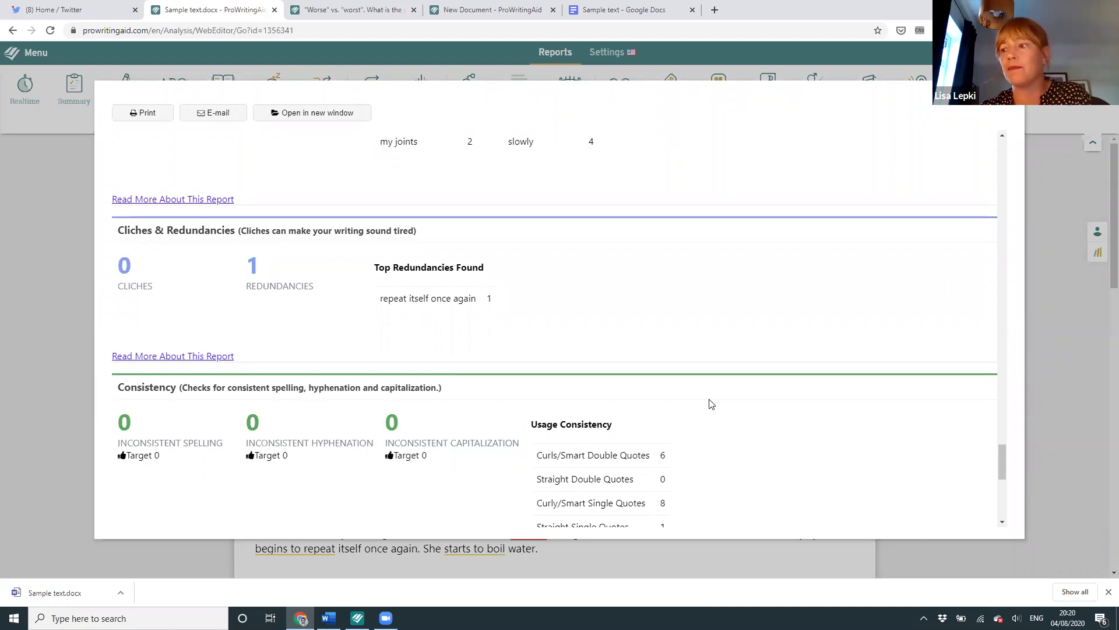
pyautogui.scroll(-1, 711, 403)
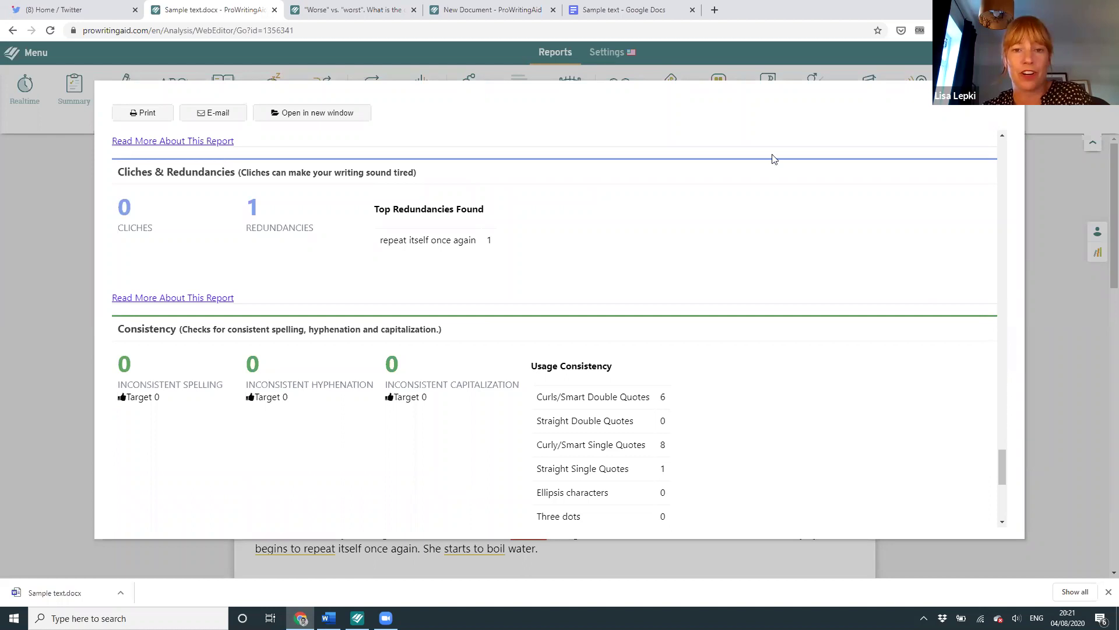
# Step: Open the Read More article for the Summary report's Transitions section, skim it, and return to Sample text.docx
pyautogui.scroll(5, 775, 158)
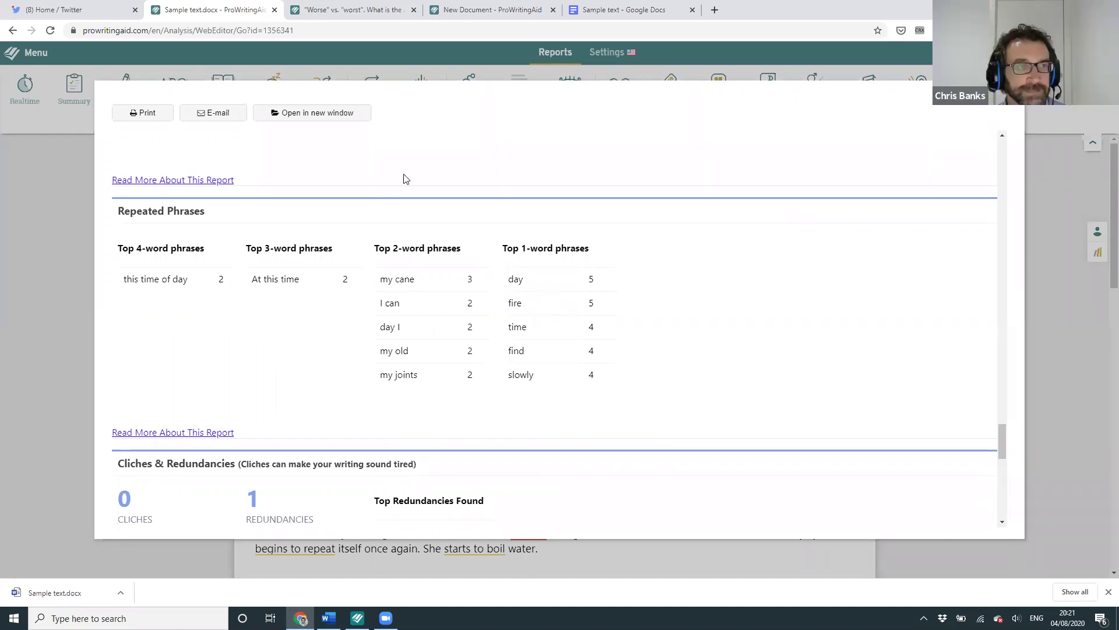
pyautogui.click(160, 181)
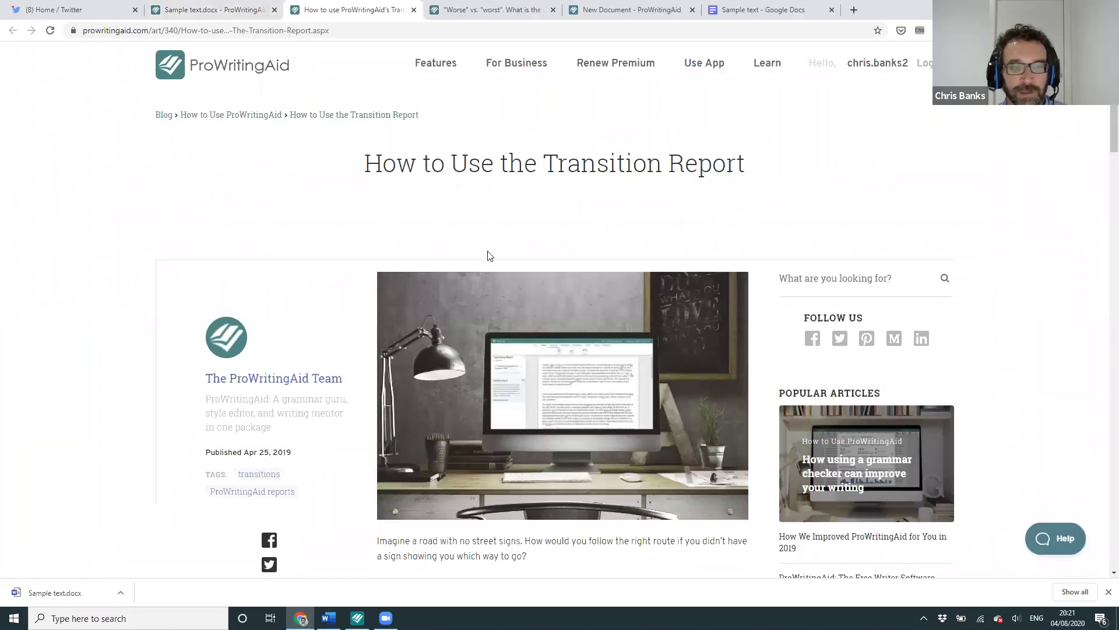
pyautogui.scroll(-2, 485, 245)
pyautogui.scroll(1, 483, 237)
pyautogui.click(215, 10)
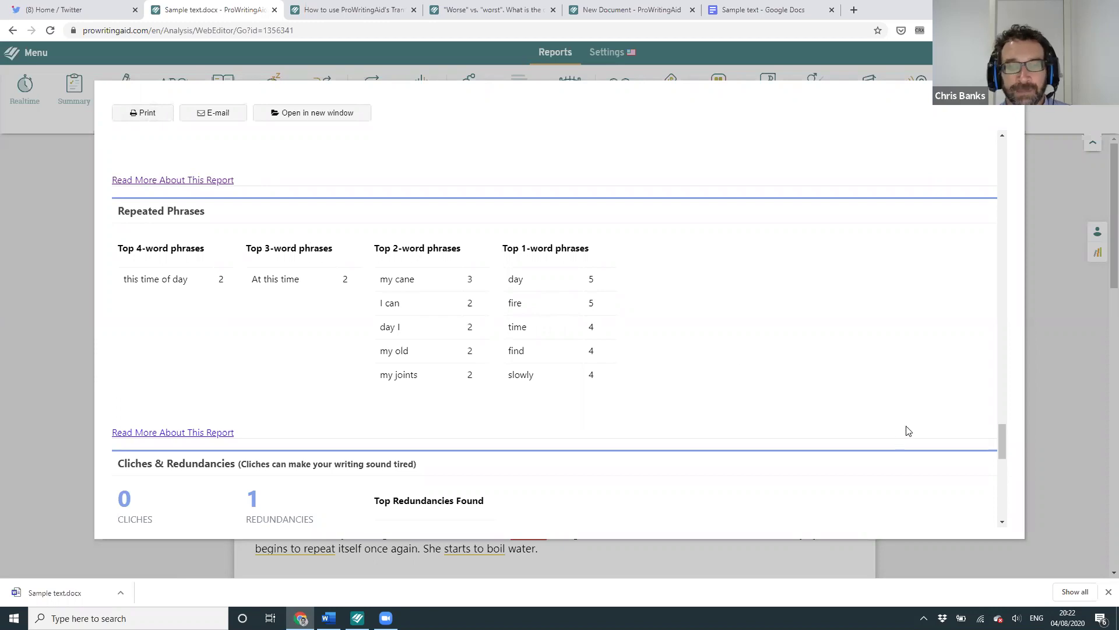
# Step: Go back to the start of the Summary report, highlight the Key Actions section and its recommendation, and clear the selection
pyautogui.moveTo(1001, 444); pyautogui.dragTo(1008, 166)
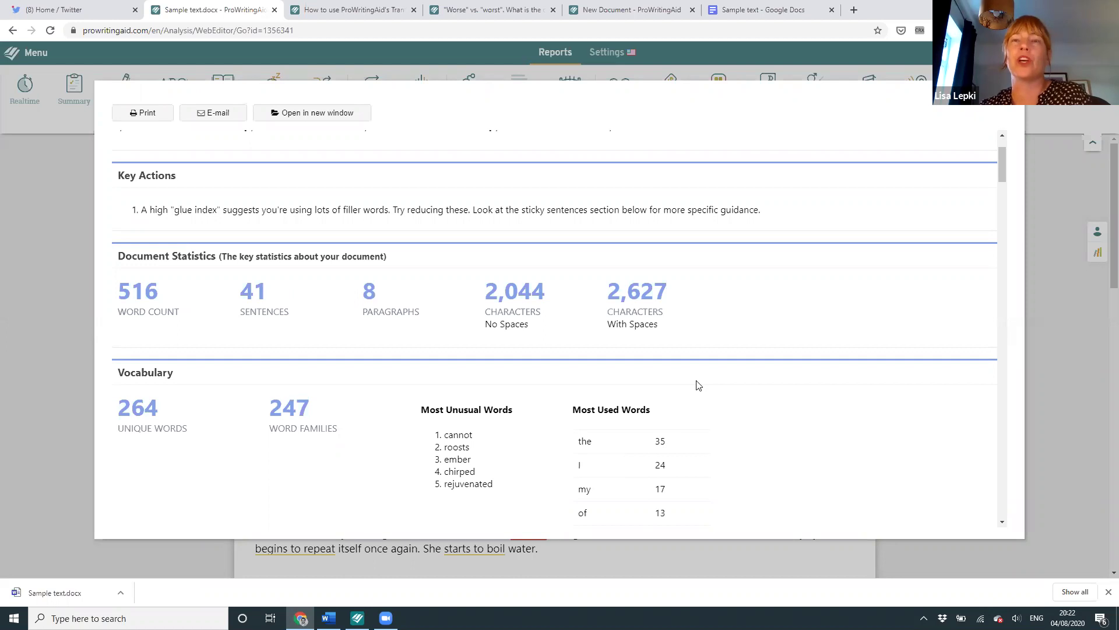
pyautogui.scroll(2, 699, 384)
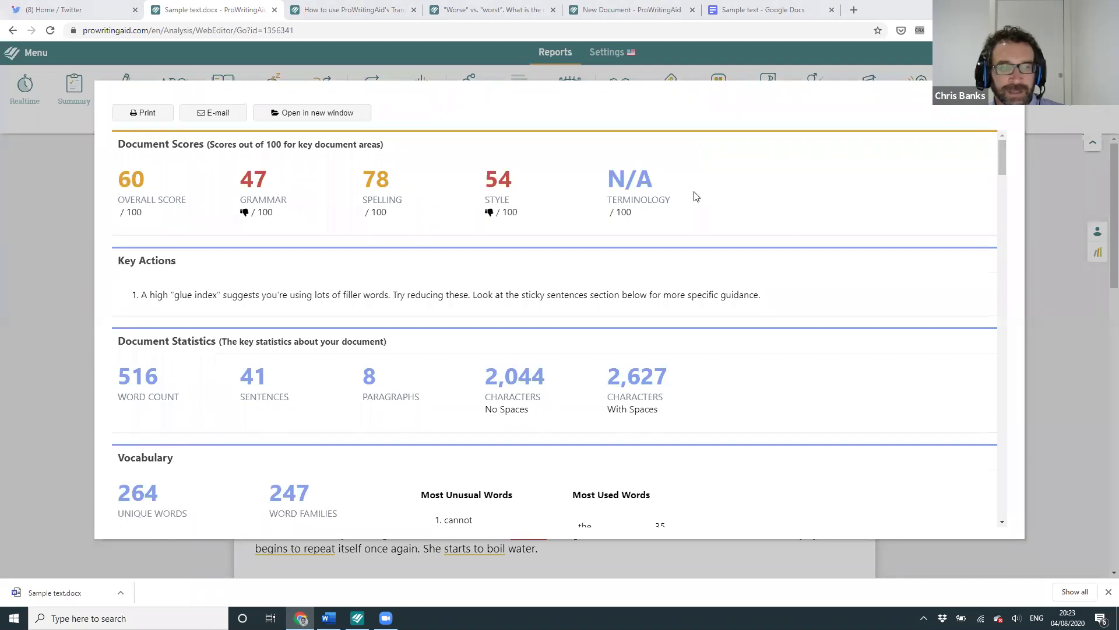
pyautogui.moveTo(775, 300); pyautogui.dragTo(113, 250)
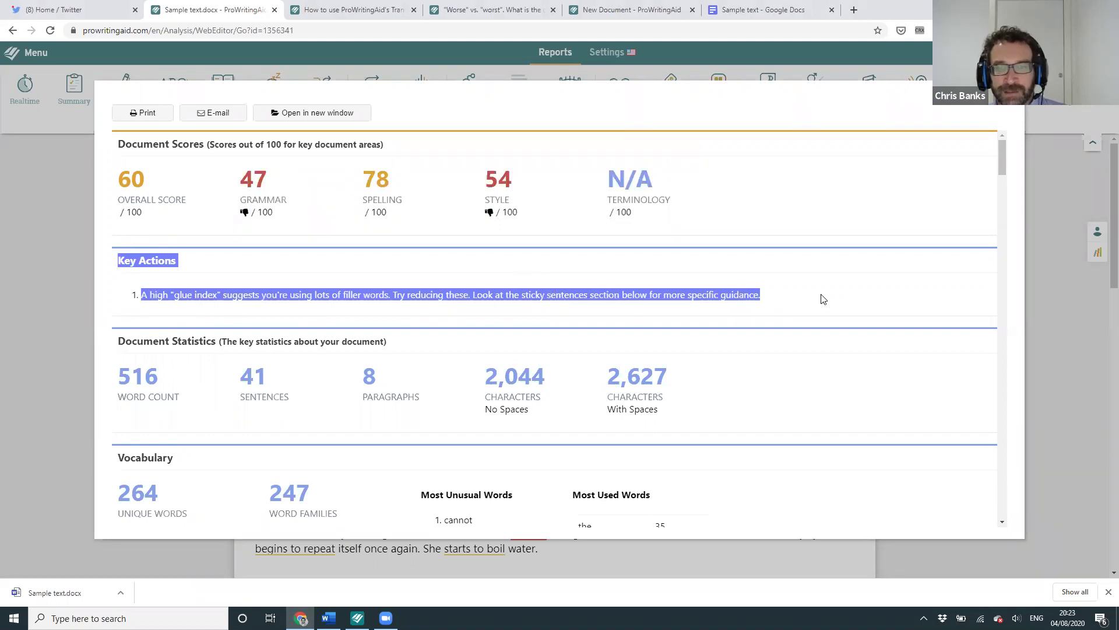
pyautogui.click(779, 295)
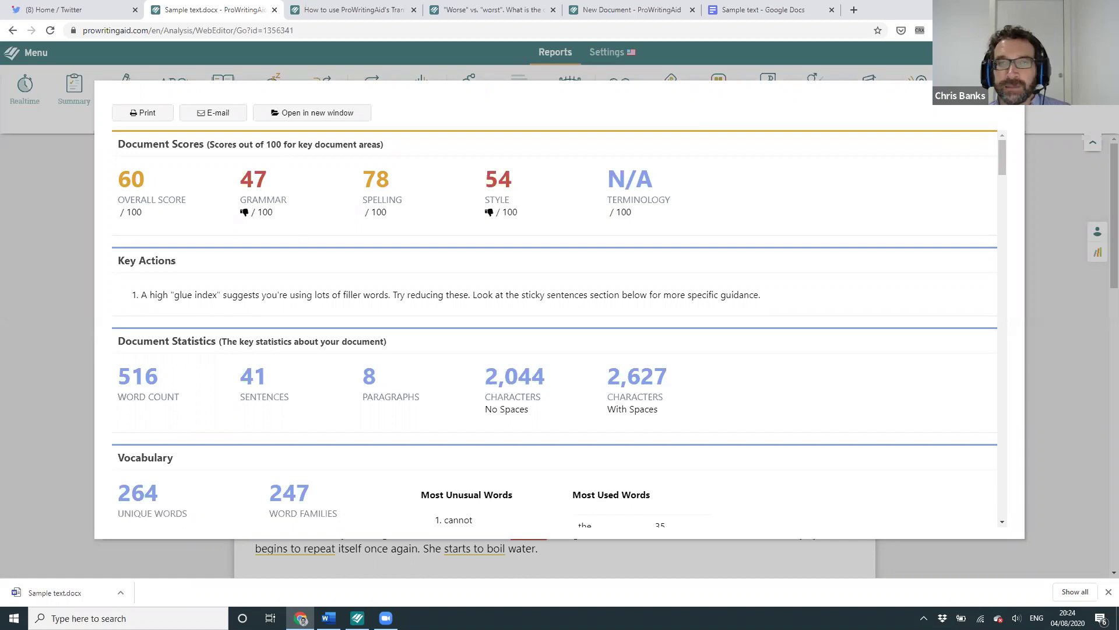
# Step: Close the Summary report, view the Realtime issue breakdown, and turn off realtime checking
pyautogui.click(58, 173)
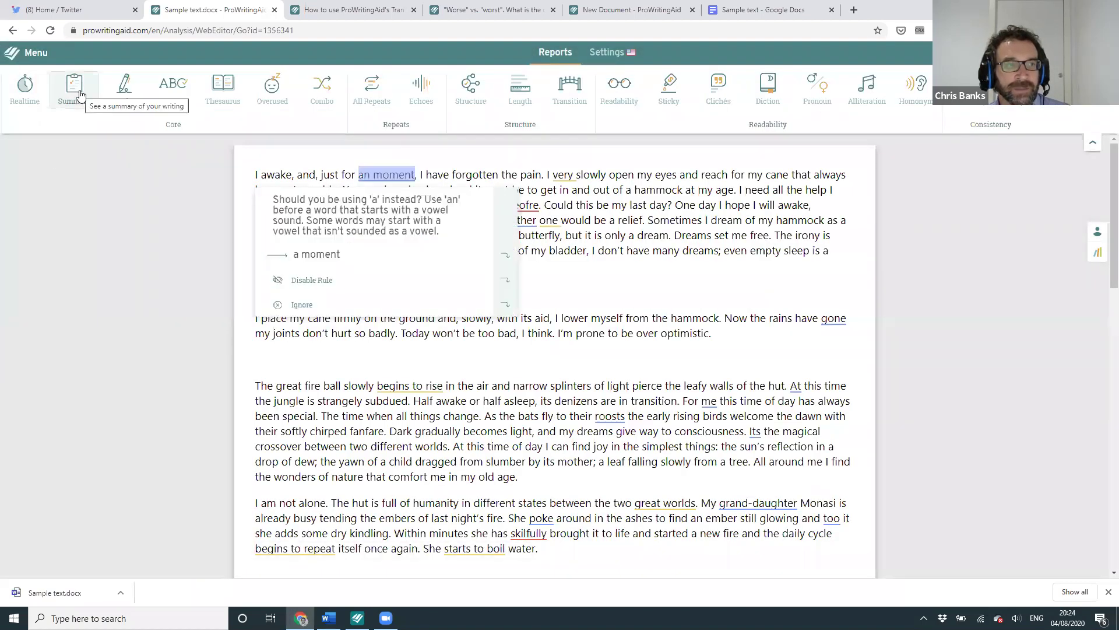
pyautogui.moveTo(30, 90)
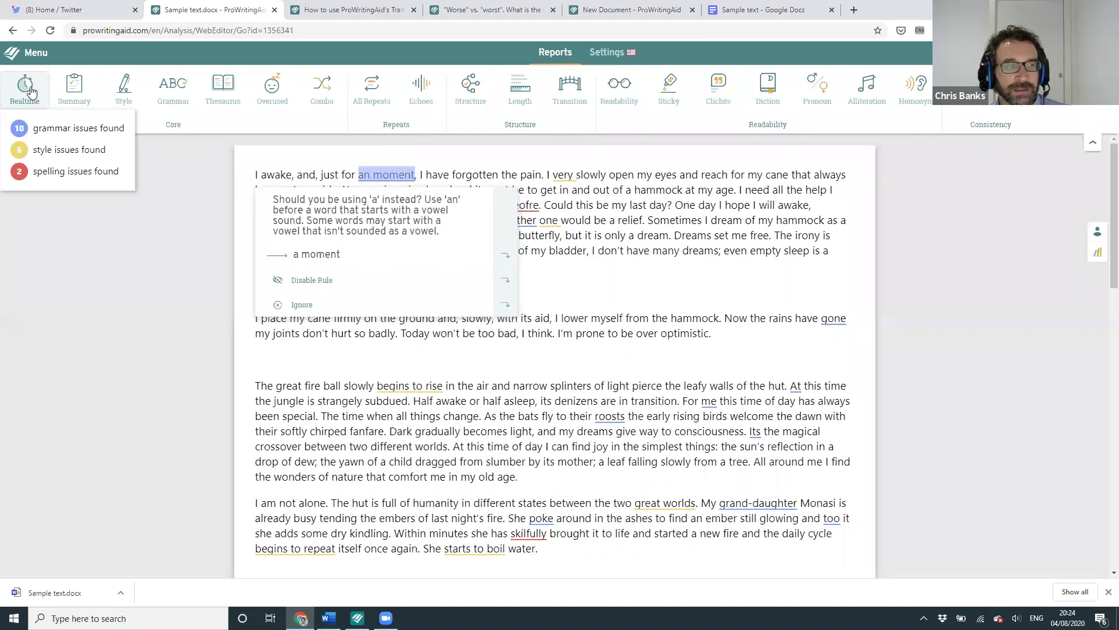
pyautogui.click(30, 91)
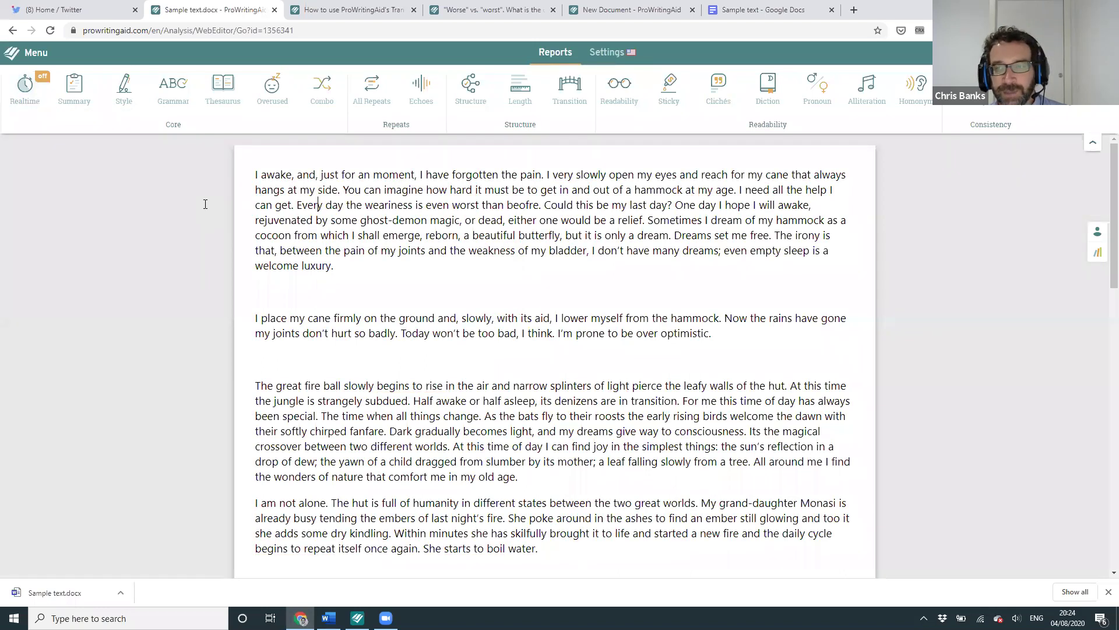
pyautogui.click(300, 286)
pyautogui.click(366, 265)
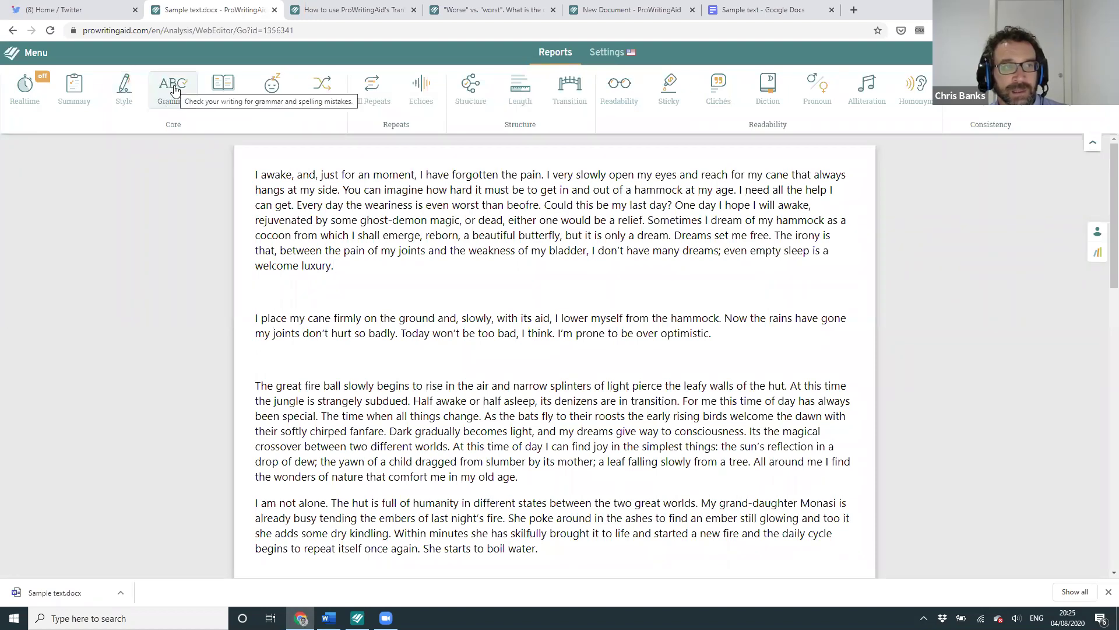
# Step: Run the Style report on the document, view the readability suggestion for "begins to rise", and dismiss it without applying
pyautogui.click(128, 89)
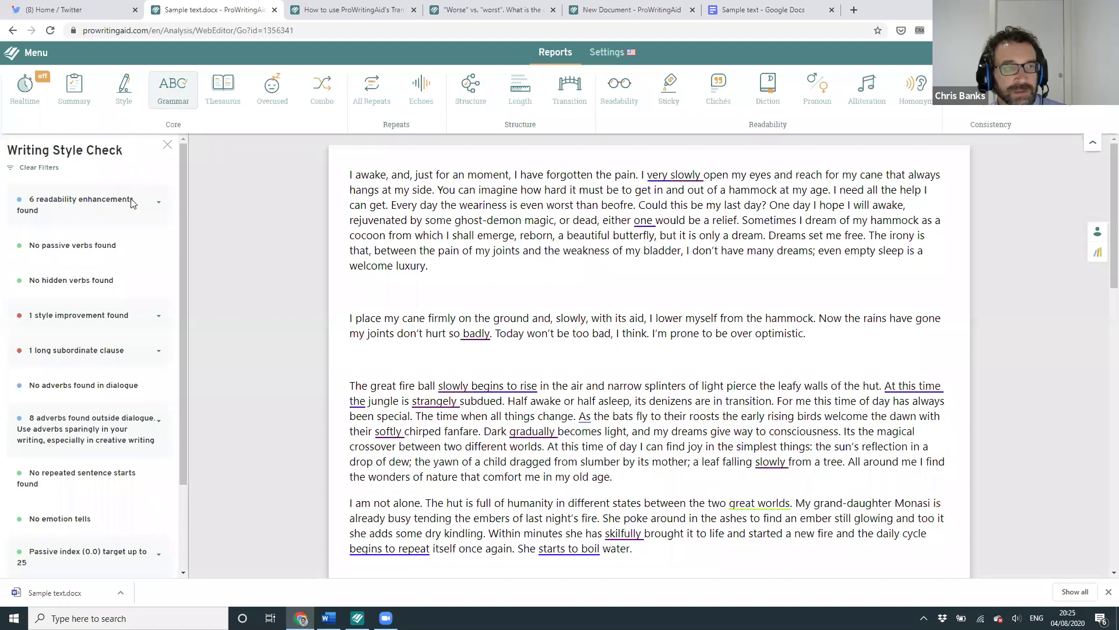
pyautogui.moveTo(131, 202)
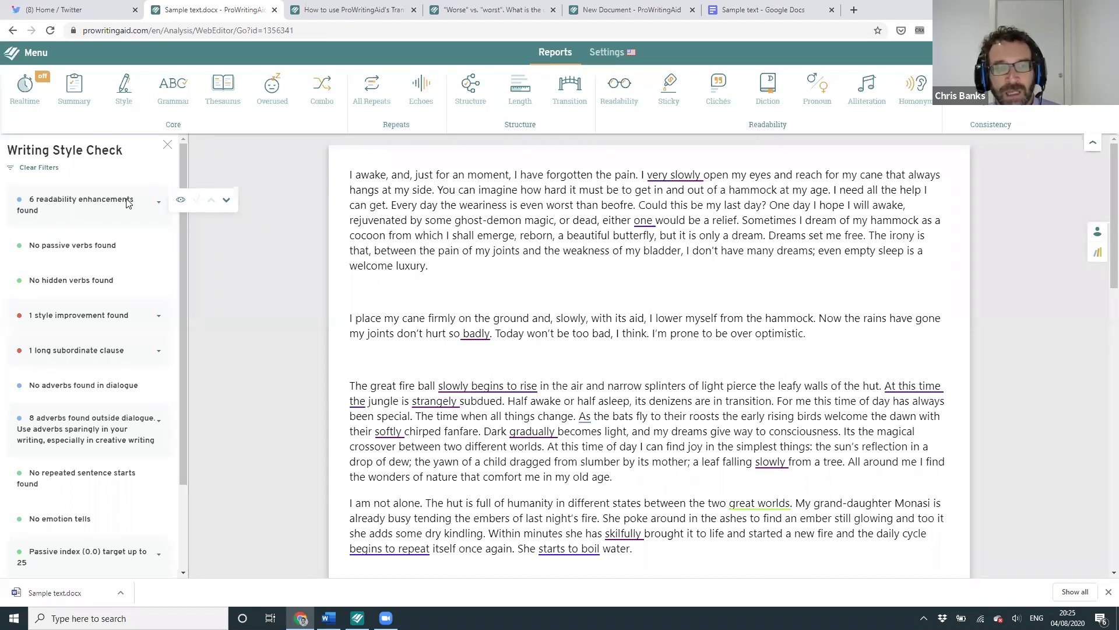
pyautogui.moveTo(520, 389)
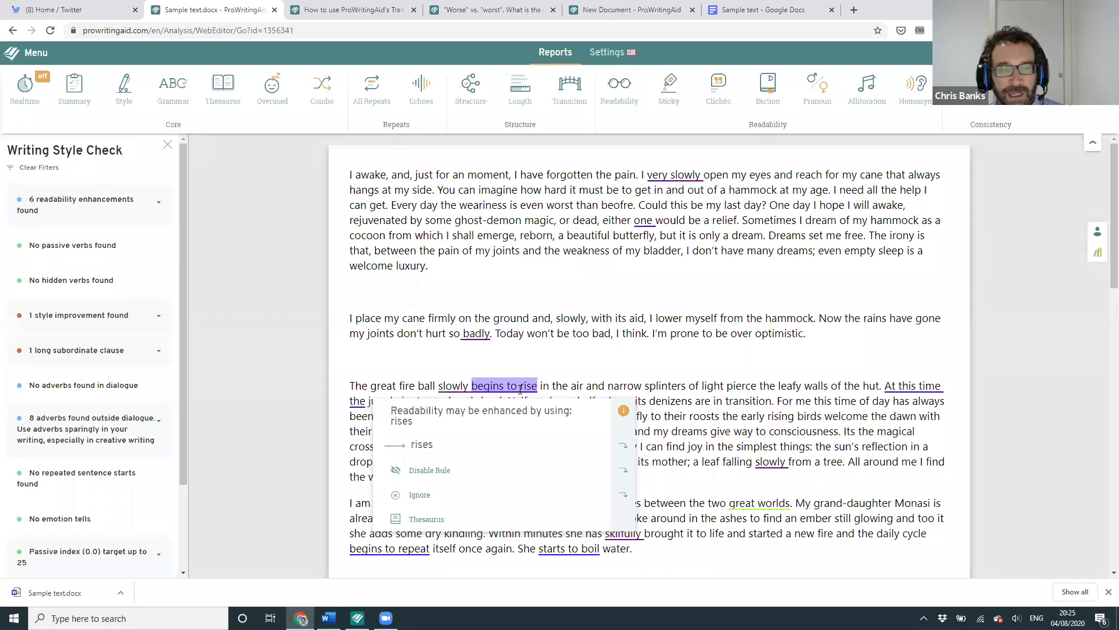
pyautogui.click(617, 386)
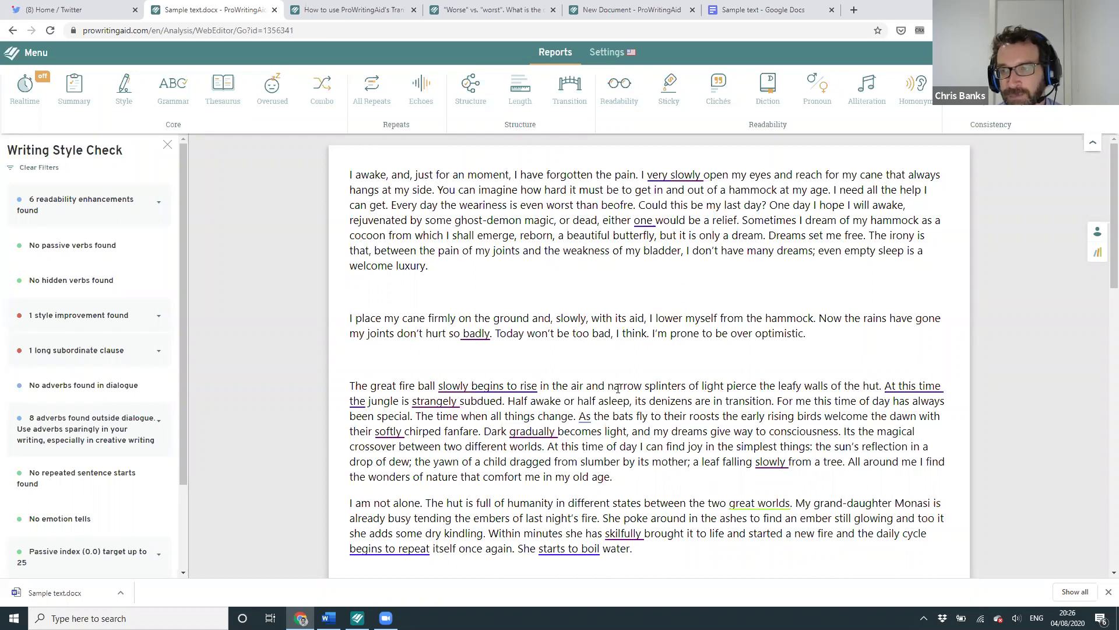
pyautogui.click(618, 388)
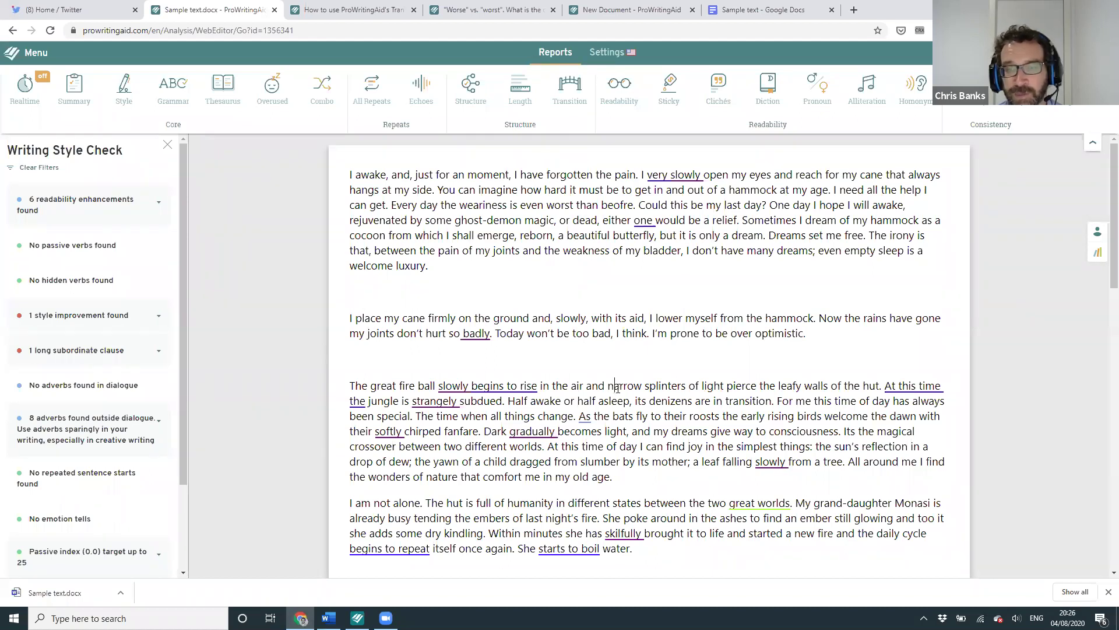
pyautogui.click(617, 387)
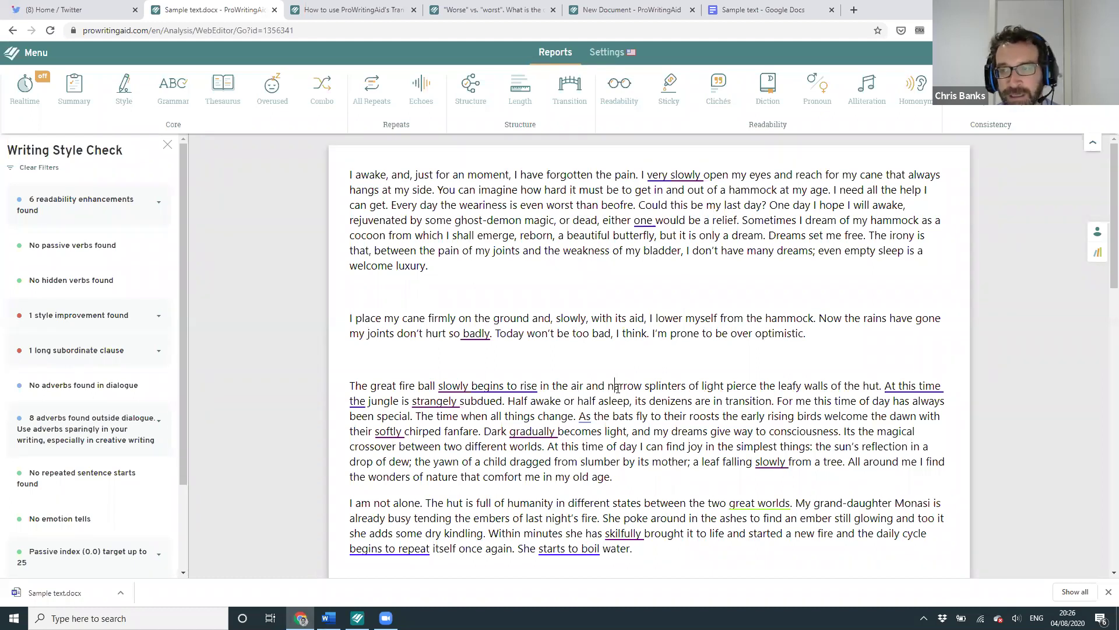
pyautogui.click(617, 388)
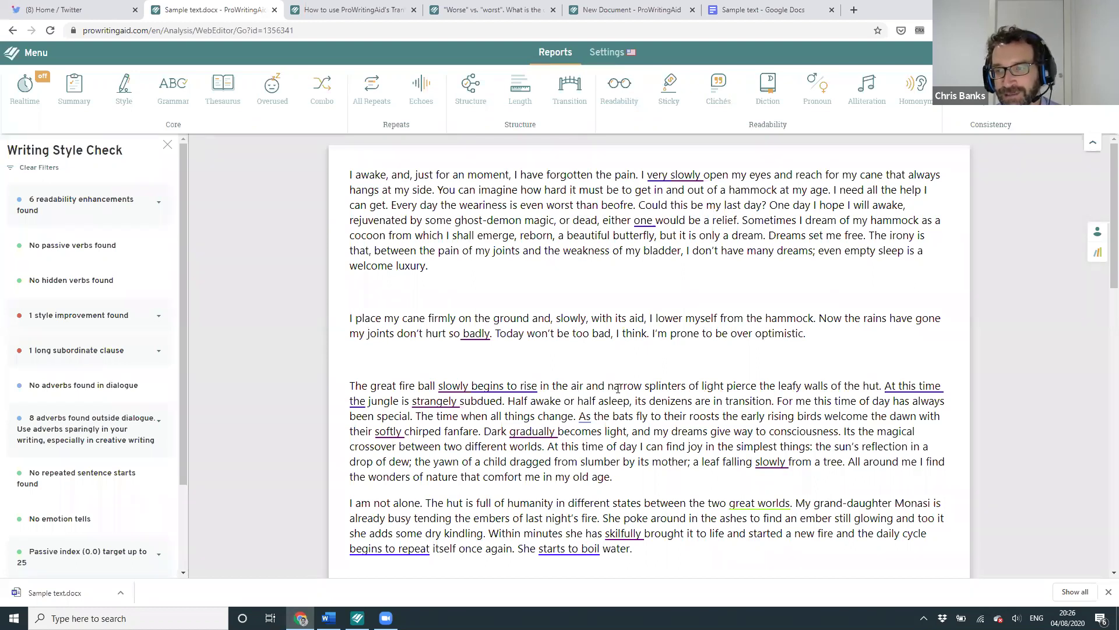
pyautogui.click(617, 387)
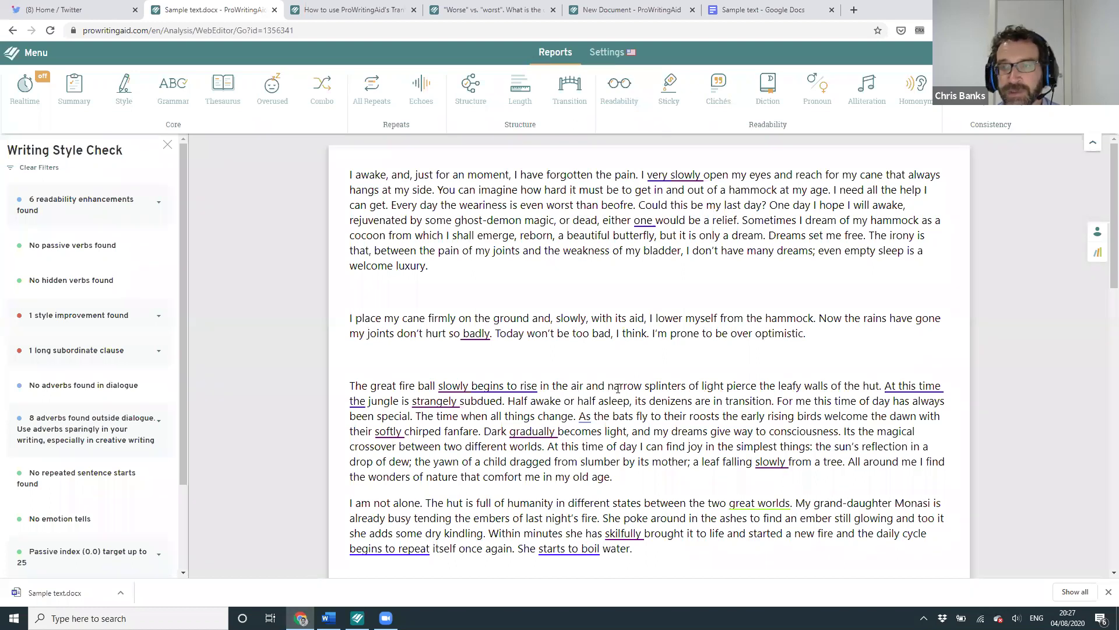
pyautogui.click(444, 272)
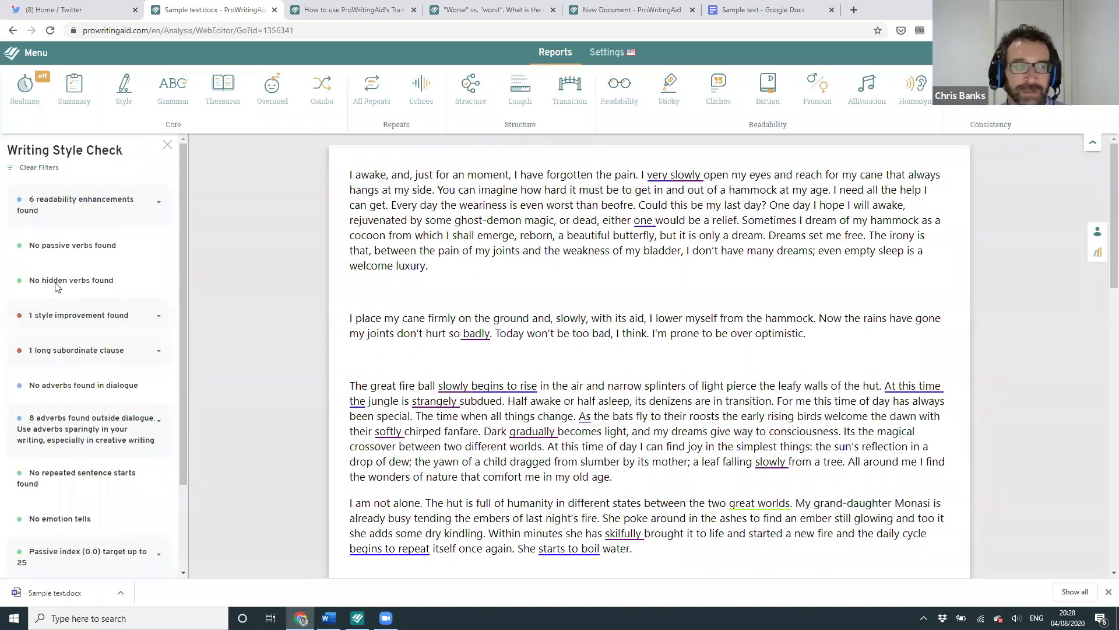
# Step: Review the Style report's categories, expand the adverbs found outside dialogue, and jump to the next occurrence of "slowly"
pyautogui.moveTo(54, 321)
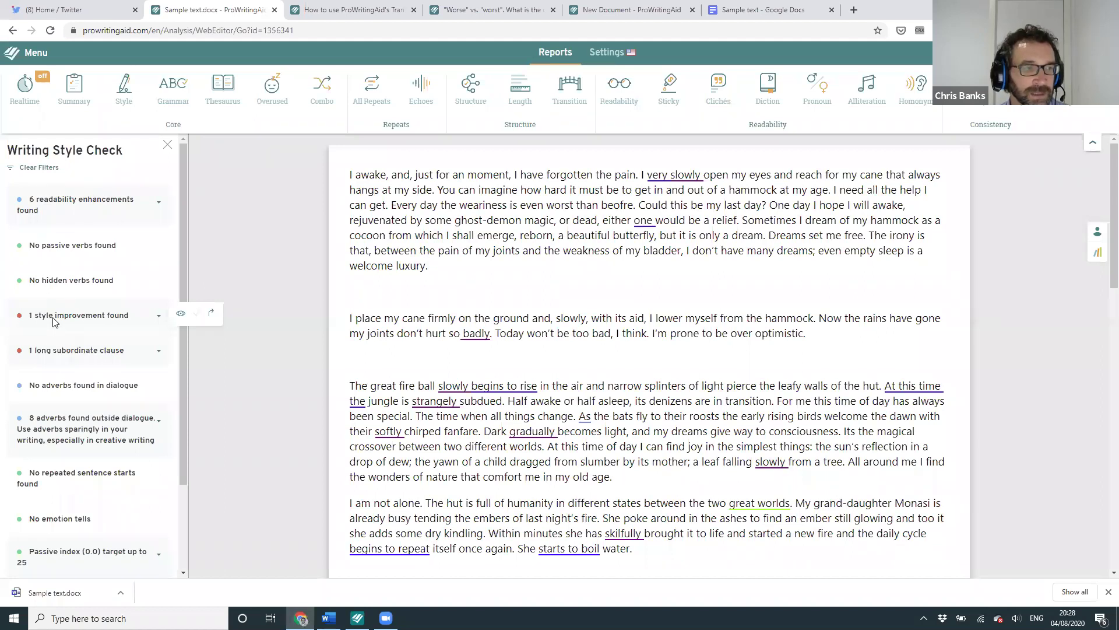
pyautogui.moveTo(51, 354)
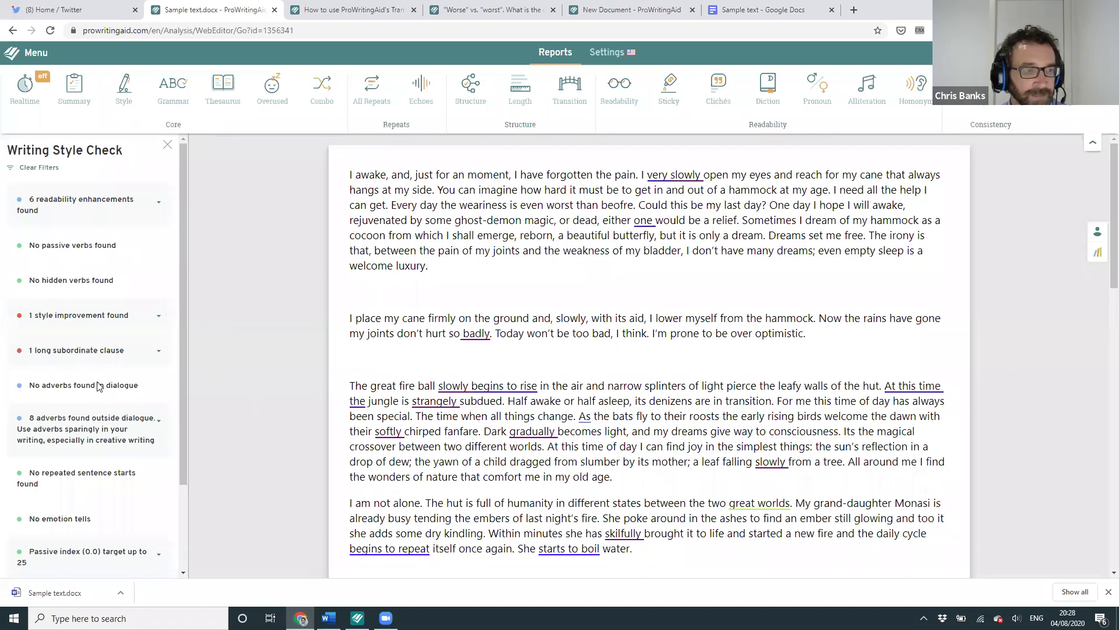
pyautogui.scroll(-1, 98, 387)
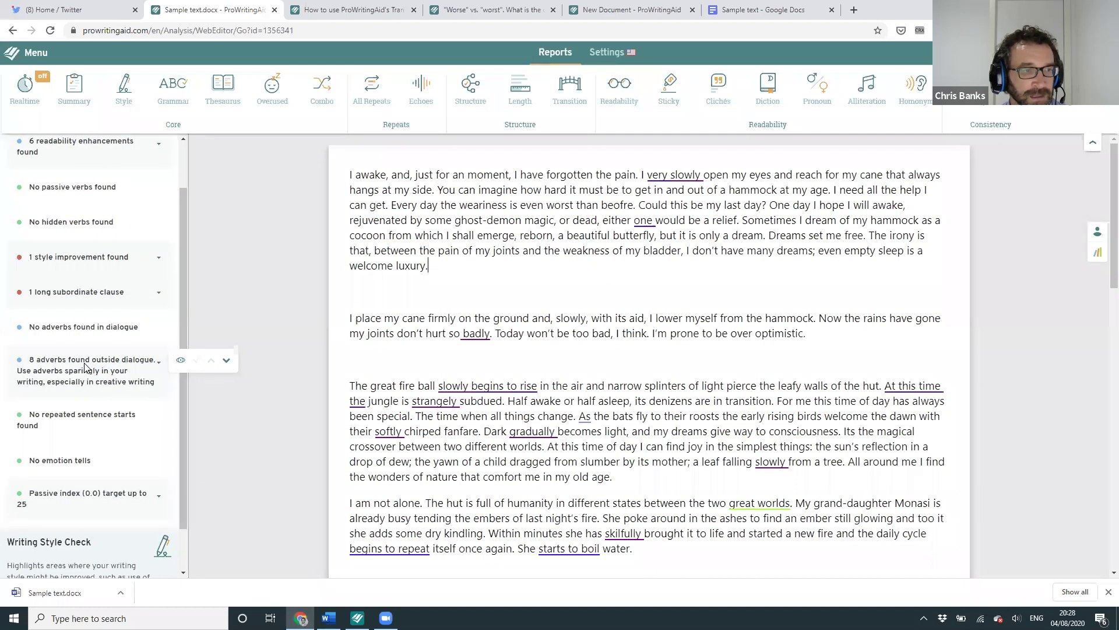
pyautogui.click(85, 366)
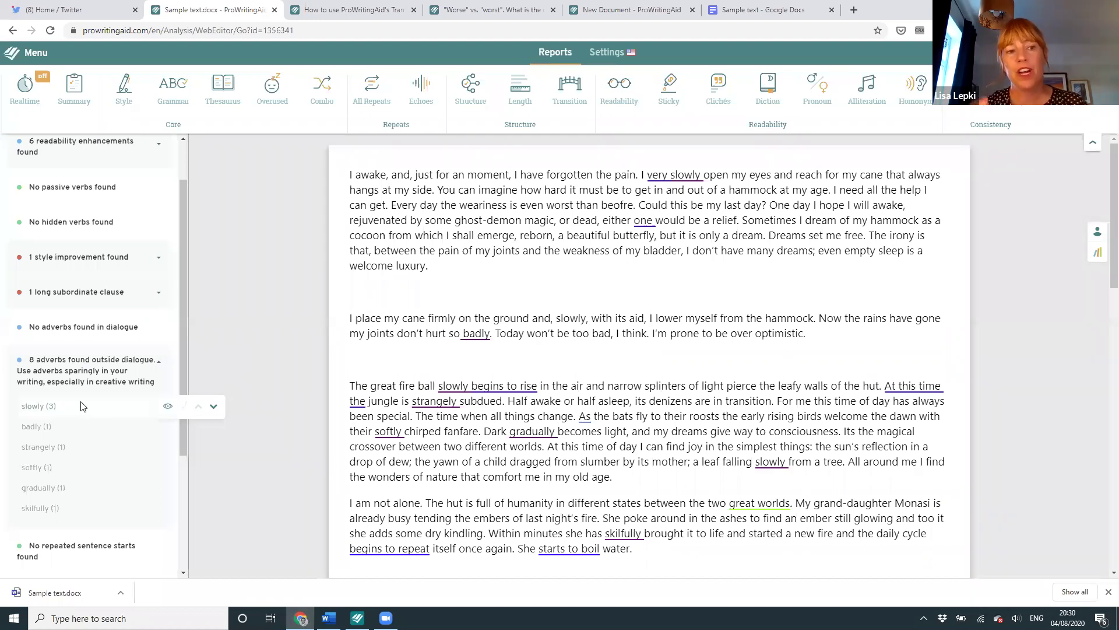
pyautogui.click(214, 406)
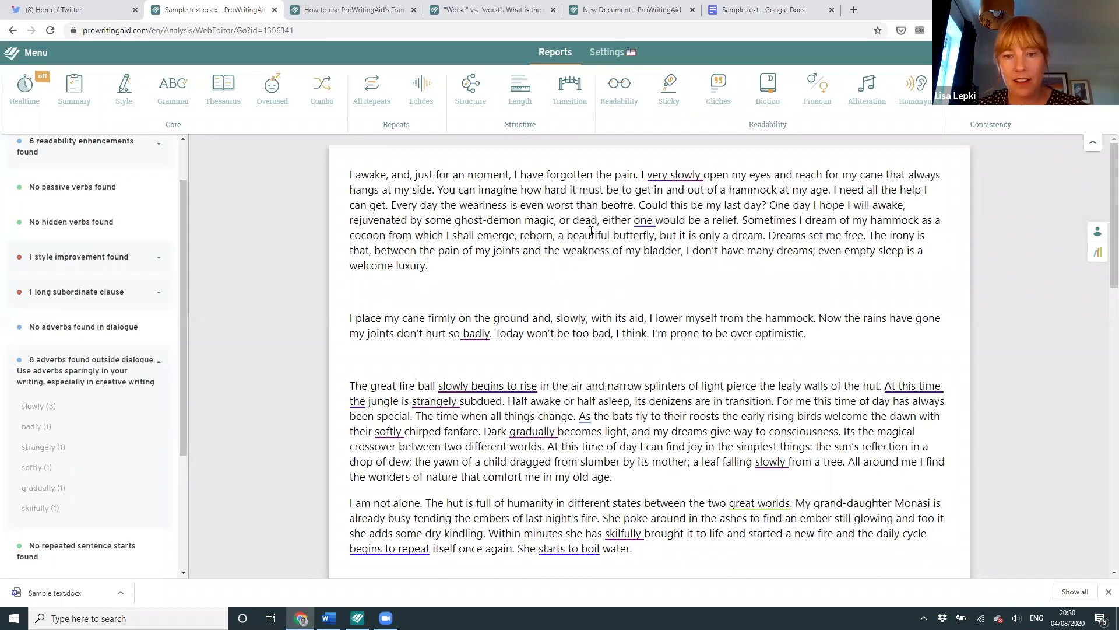
# Step: Replace "beautiful" before "butterfly" with the suggested synonym "a gorgeous" and remove the duplicate "a"
pyautogui.doubleClick(590, 235)
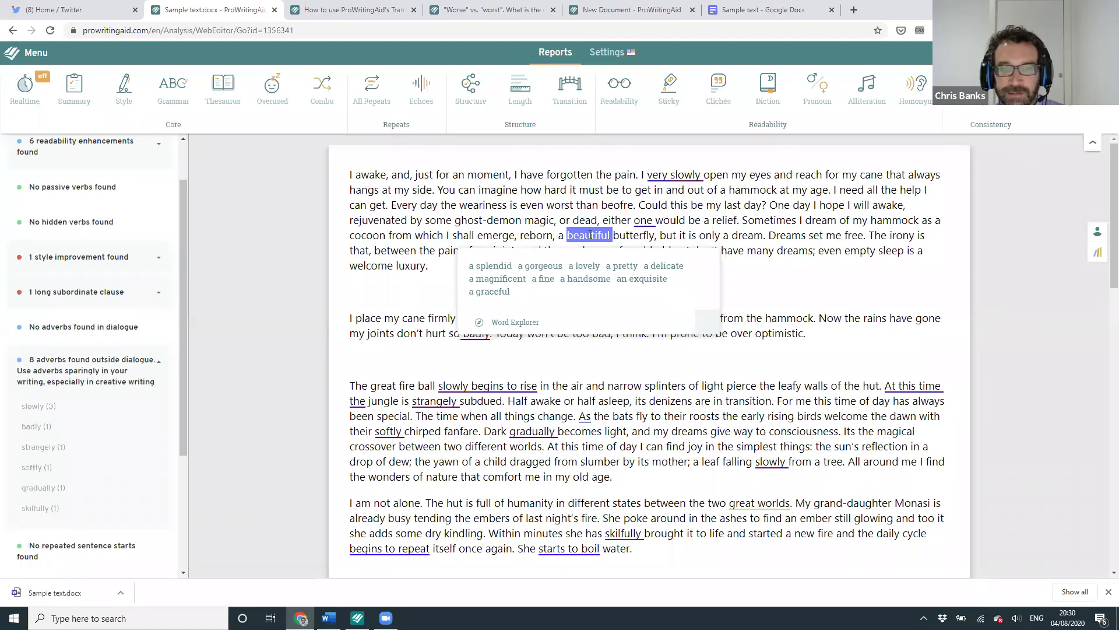
pyautogui.click(532, 266)
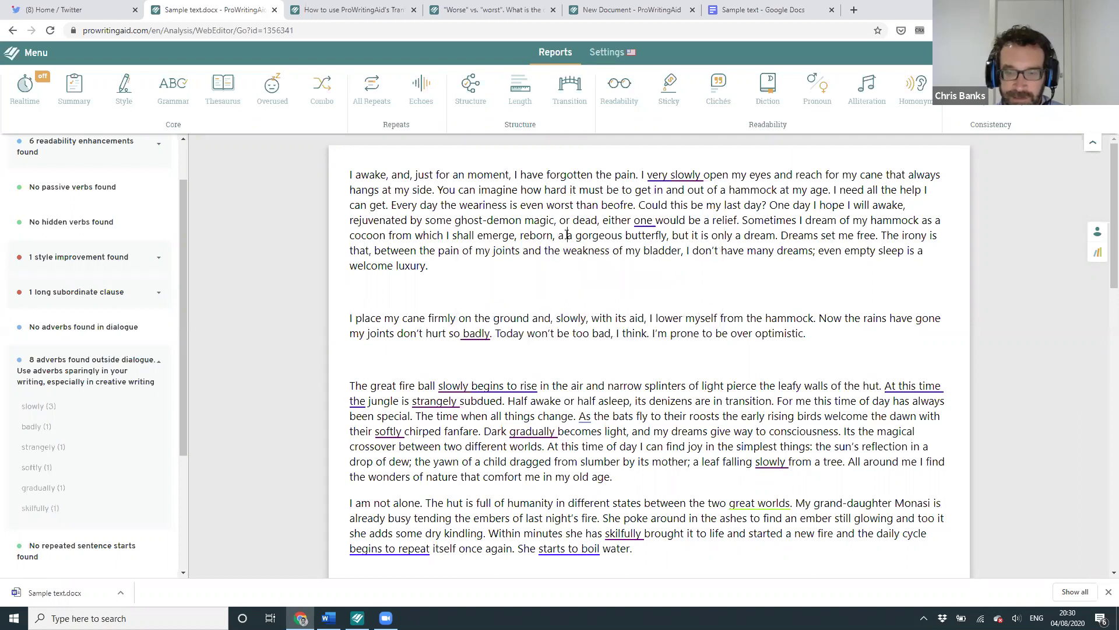
pyautogui.click(567, 235)
pyautogui.press('BackSpace')
pyautogui.press('BackSpace')
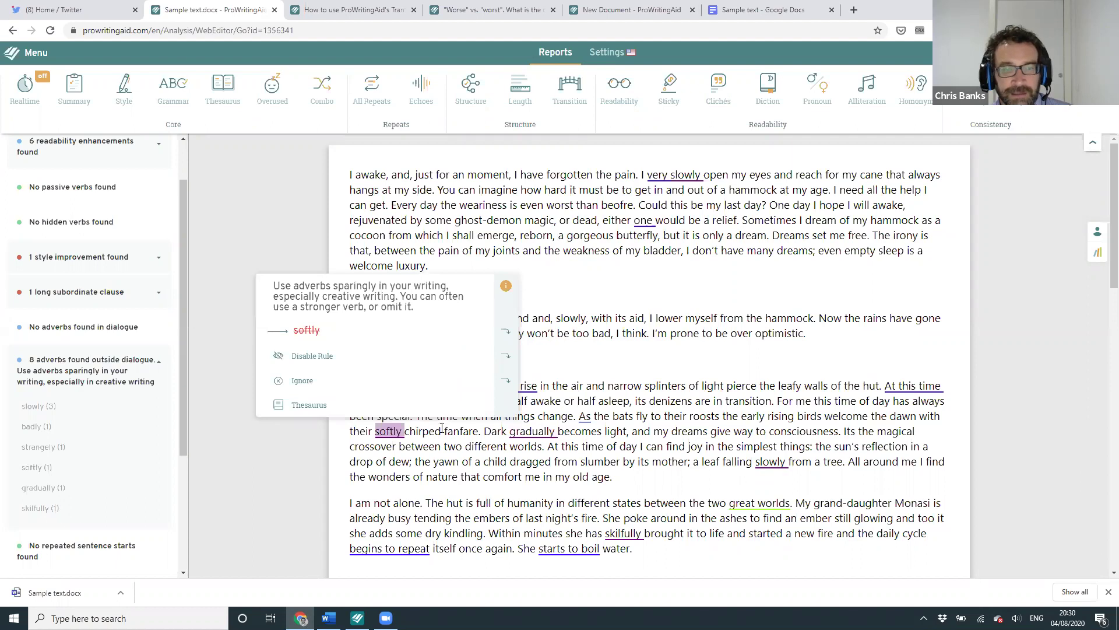
# Step: Dismiss the adverb suggestion for "softly" without applying it and collapse the list of adverbs outside dialogue
pyautogui.click(423, 433)
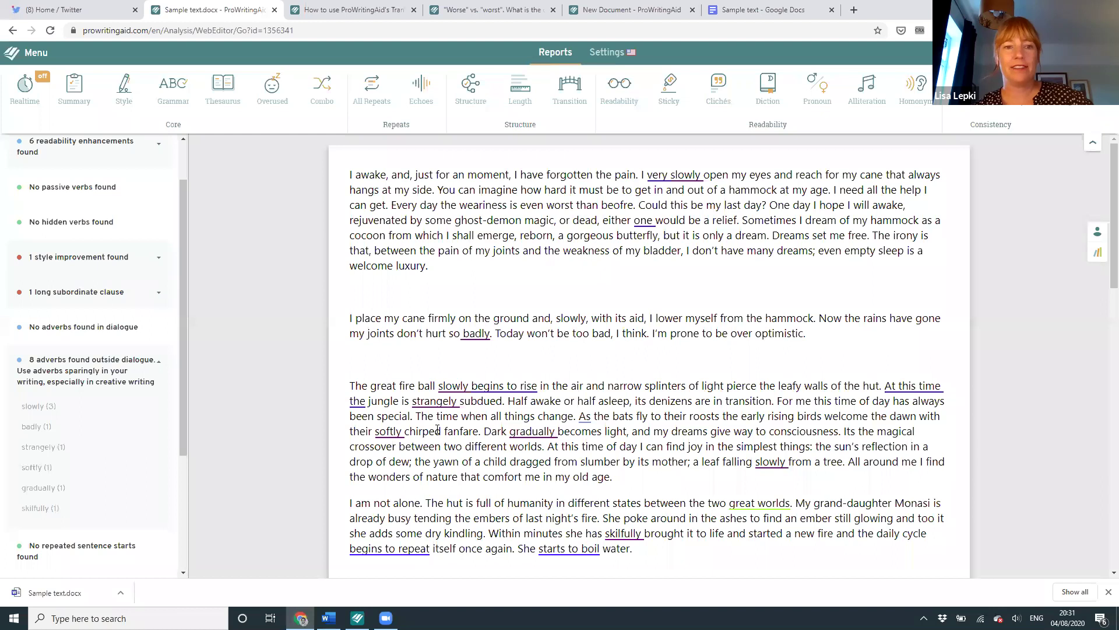
pyautogui.moveTo(140, 367)
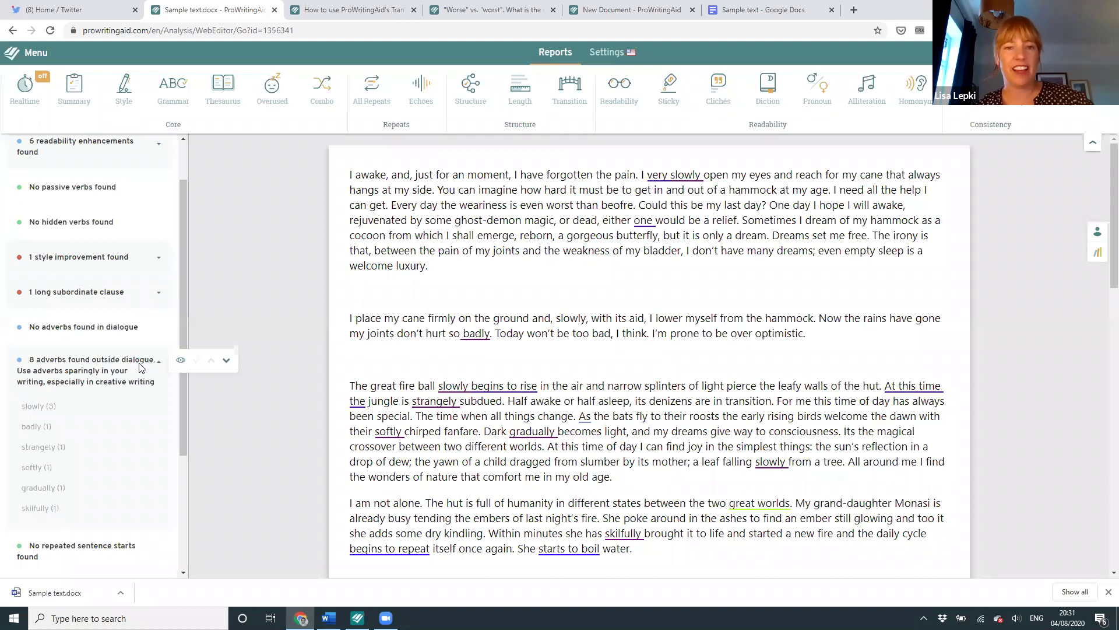
pyautogui.click(140, 367)
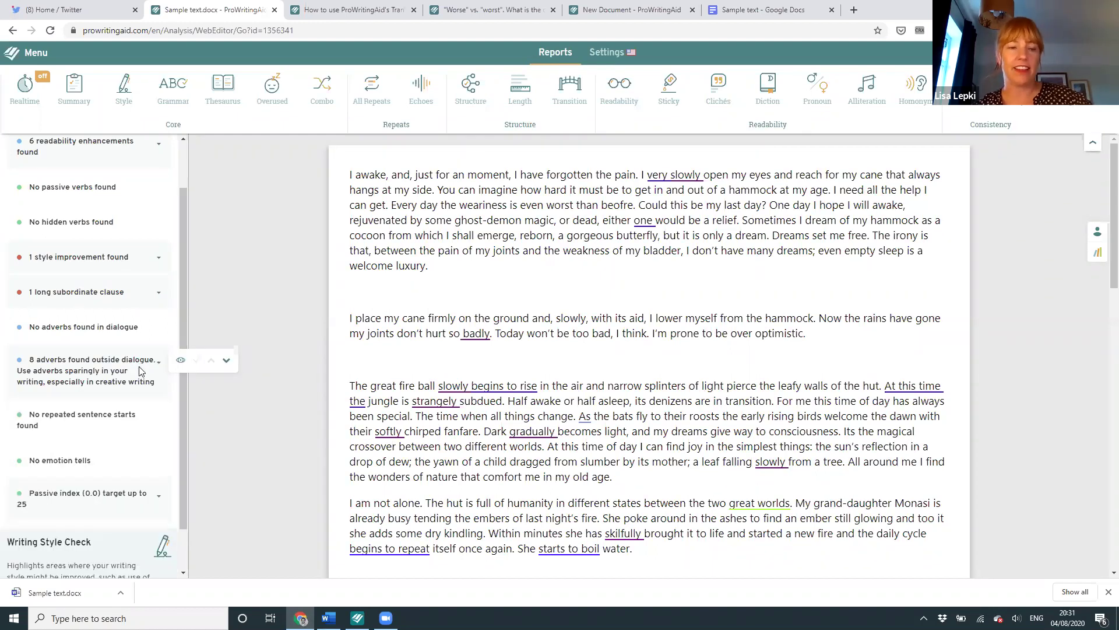
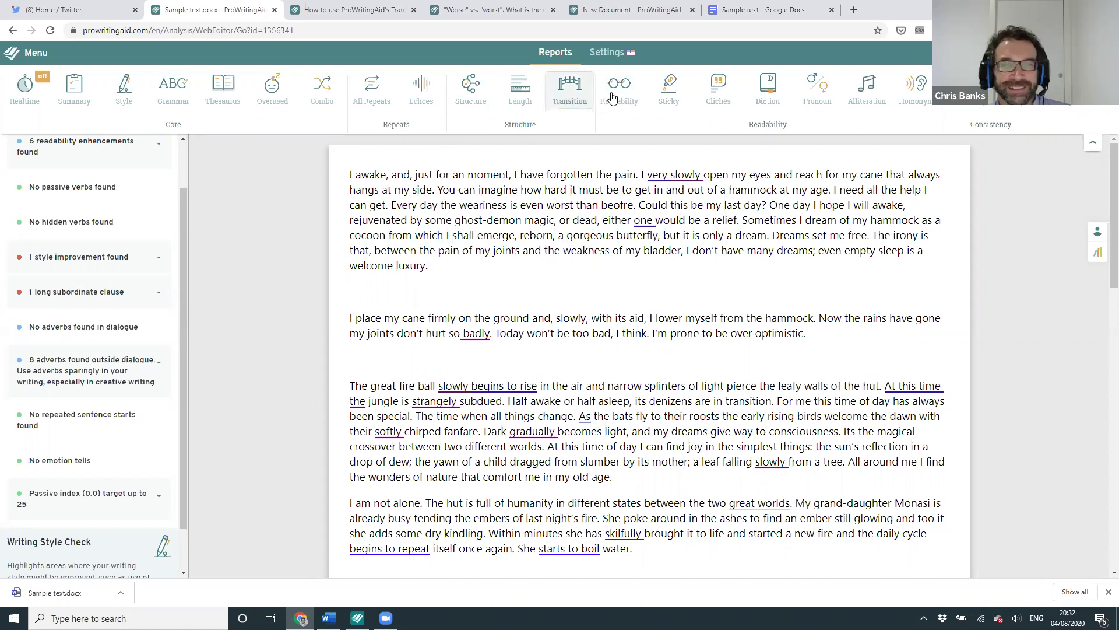
# Step: Run the Sticky Sentences report and view the suggestion for the sentence starting "You can imagine how hard"
pyautogui.click(663, 98)
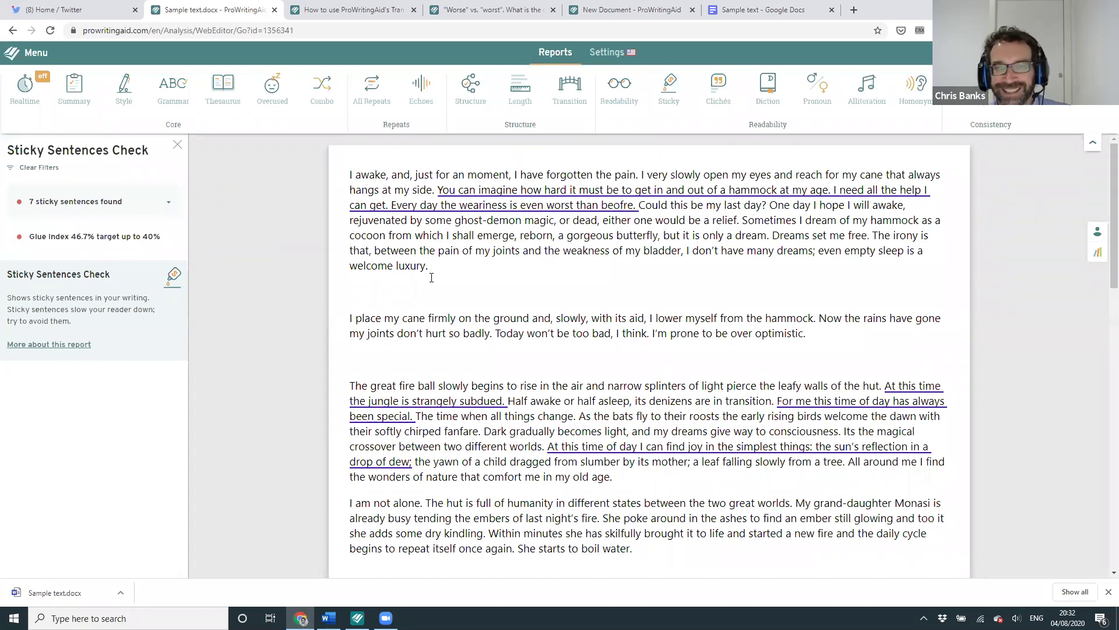
pyautogui.click(716, 189)
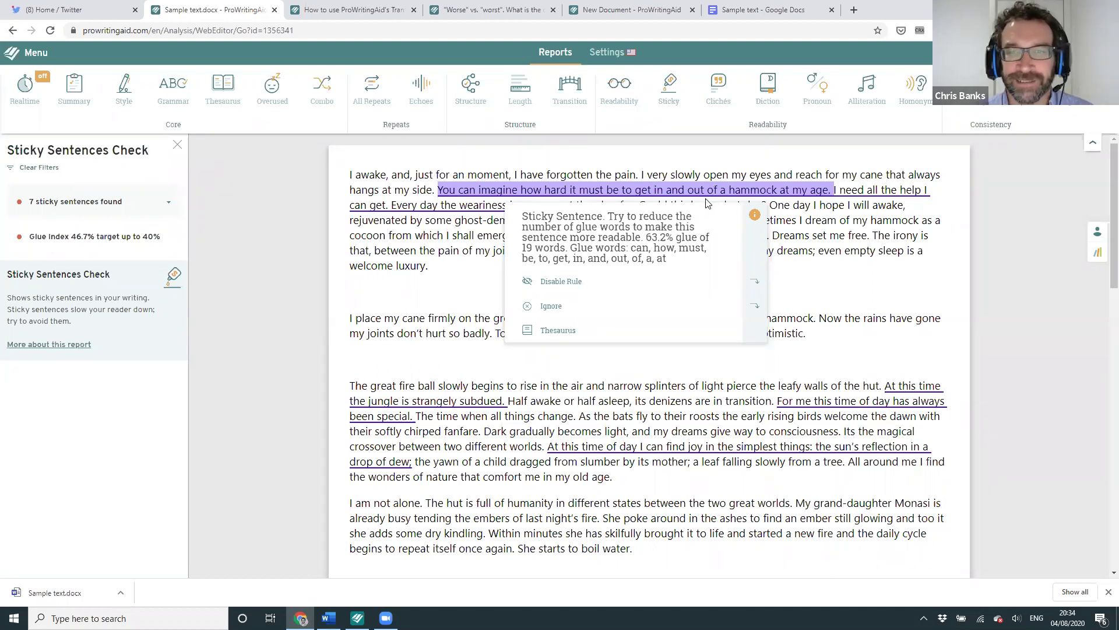
pyautogui.click(700, 191)
# Step: Replace "You can imagine how" with "It's" at the start of the sticky hammock sentence
pyautogui.click(652, 191)
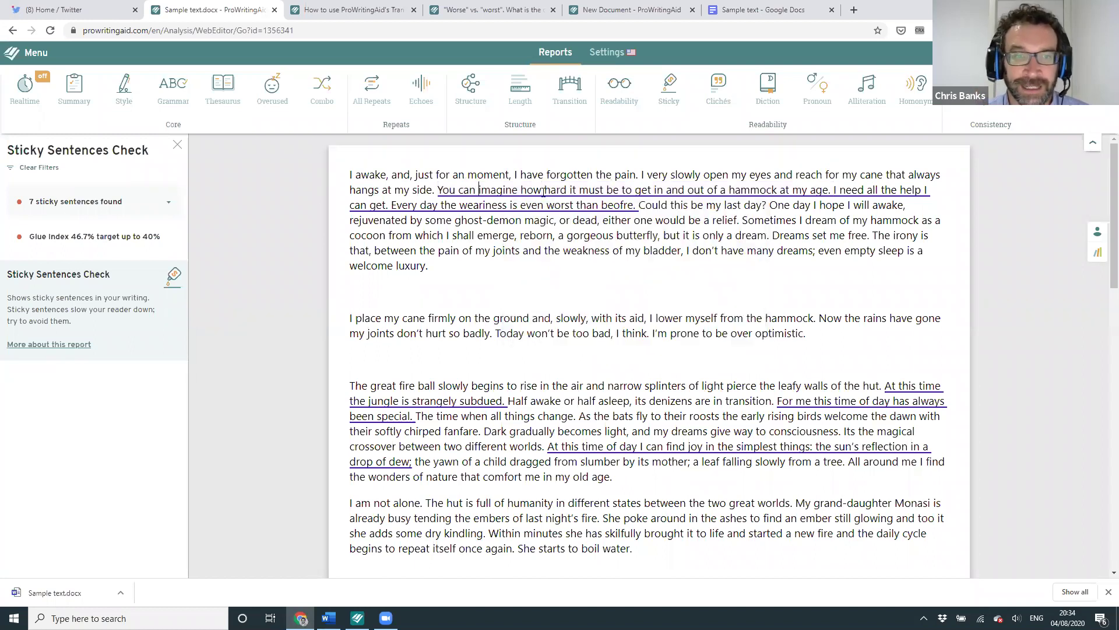
pyautogui.hotkey('ctrl', 'shift', 'Right')
pyautogui.hotkey('ctrl', 'shift', 'Right')
pyautogui.hotkey('ctrl', 'shift', 'Right')
pyautogui.hotkey('ctrl', 'shift', 'Right')
pyautogui.hotkey('ctrl', 'shift', 'Right')
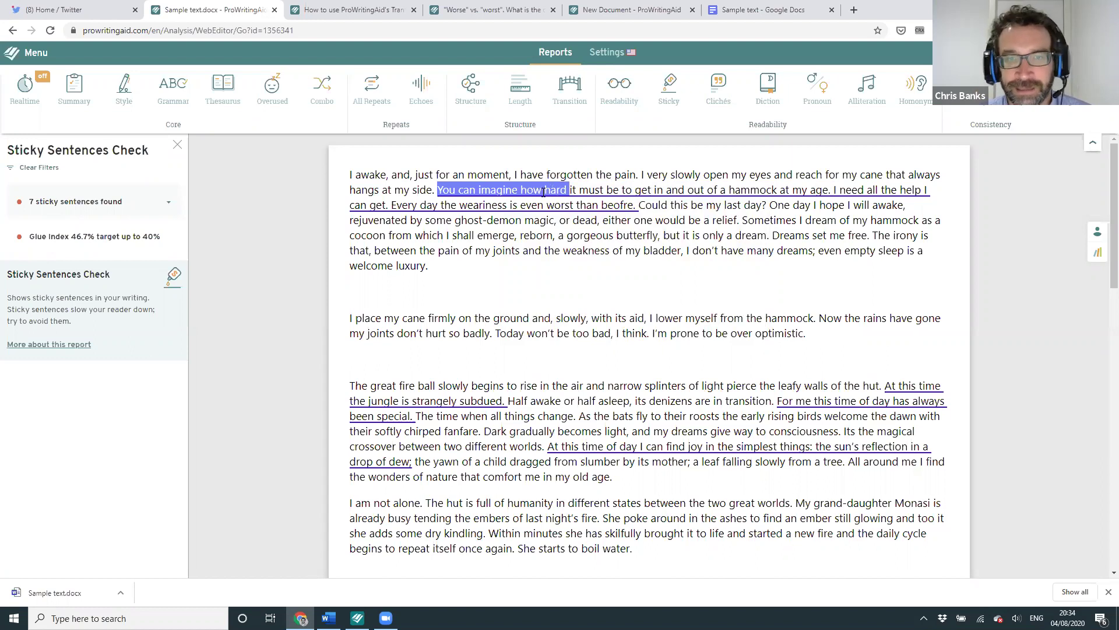
pyautogui.hotkey('shift', 'Right')
pyautogui.hotkey('ctrl', 'shift', 'Left')
pyautogui.hotkey('ctrl', 'shift', 'Left')
pyautogui.hotkey('shift', 'Left')
pyautogui.write("It's")
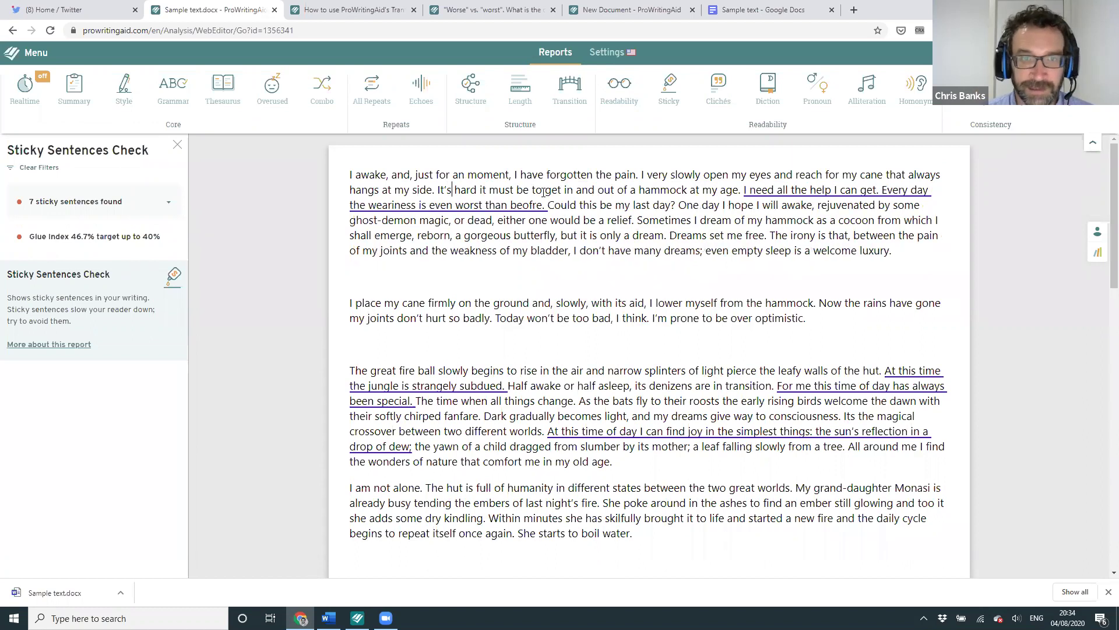
# Step: Delete "it must be" and "in and" so the sentence reads "It's hard to get out of a hammock at my age."
pyautogui.hotkey('ctrl', 'Right')
pyautogui.hotkey('ctrl', 'Right')
pyautogui.hotkey('shift', 'Right')
pyautogui.hotkey('shift', 'Right')
pyautogui.hotkey('shift', 'Right')
pyautogui.hotkey('shift', 'Right')
pyautogui.hotkey('shift', 'Right')
pyautogui.hotkey('shift', 'Right')
pyautogui.hotkey('shift', 'Right')
pyautogui.hotkey('shift', 'Right')
pyautogui.hotkey('shift', 'Right')
pyautogui.hotkey('shift', 'Right')
pyautogui.hotkey('shift', 'Right')
pyautogui.hotkey('shift', 'Right')
pyautogui.hotkey('shift', 'Right')
pyautogui.hotkey('shift', 'Left')
pyautogui.hotkey('shift', 'Left')
pyautogui.press('Delete')
pyautogui.hotkey('ctrl', 'shift', 'Right')
pyautogui.hotkey('ctrl', 'shift', 'Right')
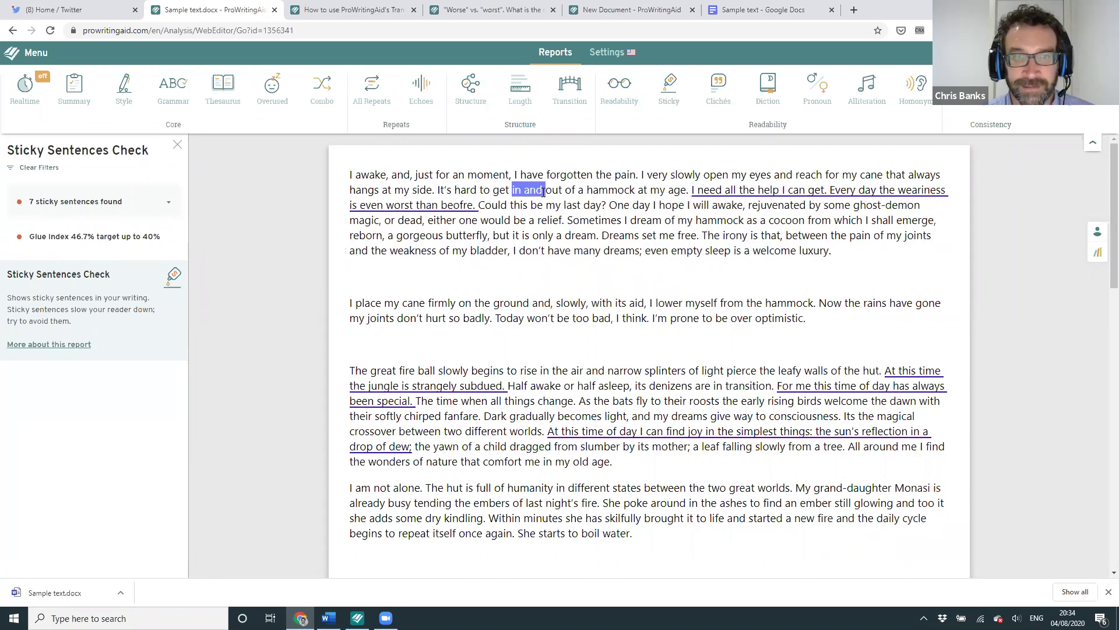
pyautogui.press('Delete')
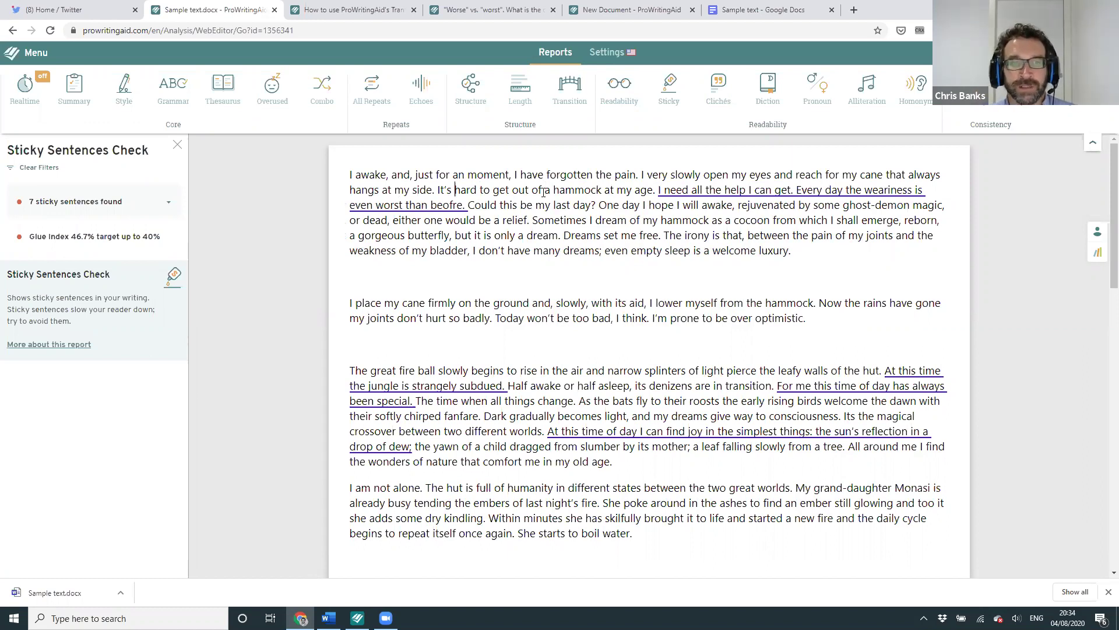
# Step: Highlight the rewritten sentence "It's hard to get out of a hammock at my age." for review
pyautogui.hotkey('ctrl', 'shift', 'Right')
pyautogui.hotkey('ctrl', 'shift', 'Right')
pyautogui.hotkey('ctrl', 'shift', 'Right')
pyautogui.hotkey('ctrl', 'shift', 'Right')
pyautogui.hotkey('ctrl', 'shift', 'Right')
pyautogui.hotkey('ctrl', 'shift', 'Right')
pyautogui.hotkey('ctrl', 'shift', 'Right')
pyautogui.hotkey('ctrl', 'shift', 'Right')
pyautogui.hotkey('ctrl', 'shift', 'Right')
pyautogui.hotkey('ctrl', 'shift', 'Right')
pyautogui.hotkey('ctrl', 'shift', 'Right')
pyautogui.hotkey('ctrl', 'shift', 'Right')
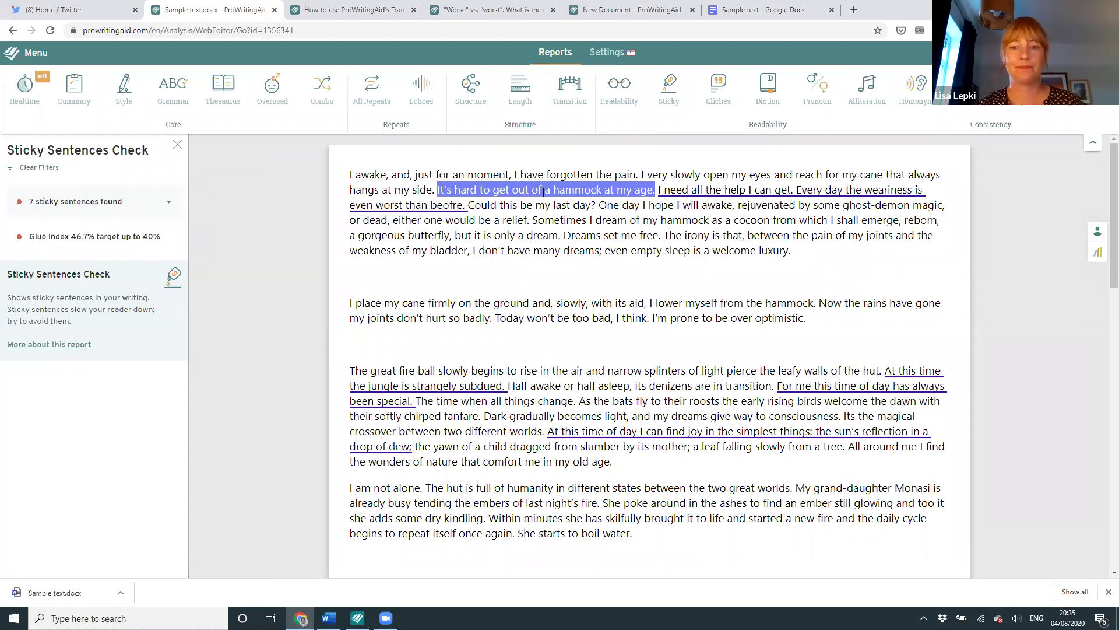
pyautogui.press('Left')
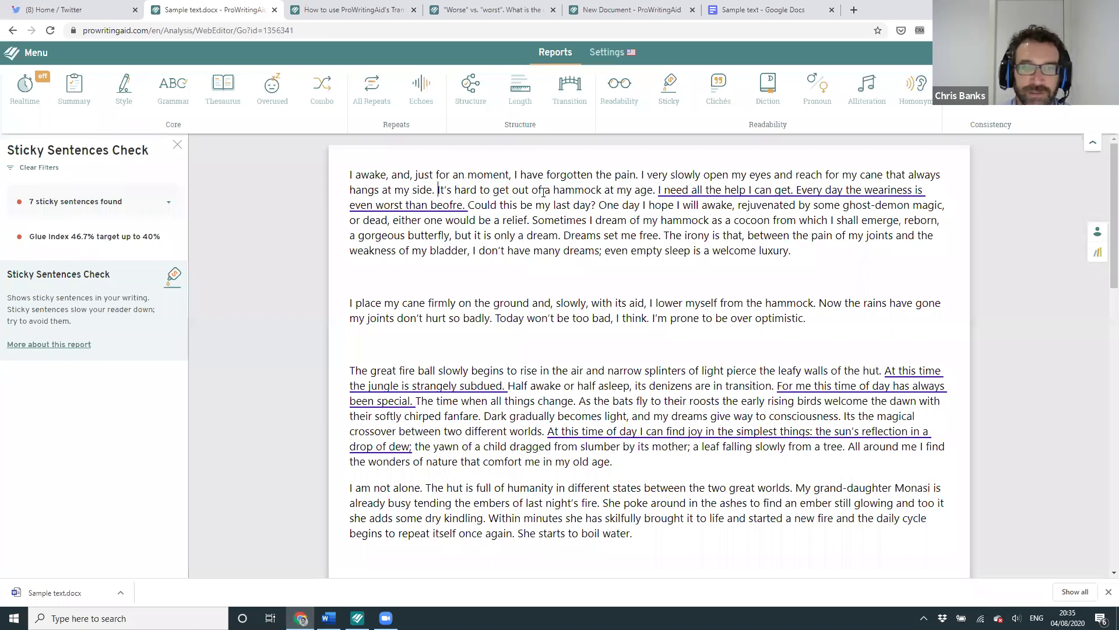
pyautogui.hotkey('ctrl', 'shift', 'Right')
pyautogui.hotkey('ctrl', 'shift', 'Right')
pyautogui.hotkey('ctrl', 'shift', 'Right')
pyautogui.hotkey('ctrl', 'shift', 'Right')
pyautogui.hotkey('ctrl', 'shift', 'Right')
pyautogui.hotkey('ctrl', 'shift', 'Right')
pyautogui.hotkey('ctrl', 'shift', 'Right')
pyautogui.hotkey('ctrl', 'shift', 'Right')
pyautogui.hotkey('ctrl', 'shift', 'Right')
pyautogui.hotkey('ctrl', 'shift', 'Right')
pyautogui.hotkey('ctrl', 'shift', 'Right')
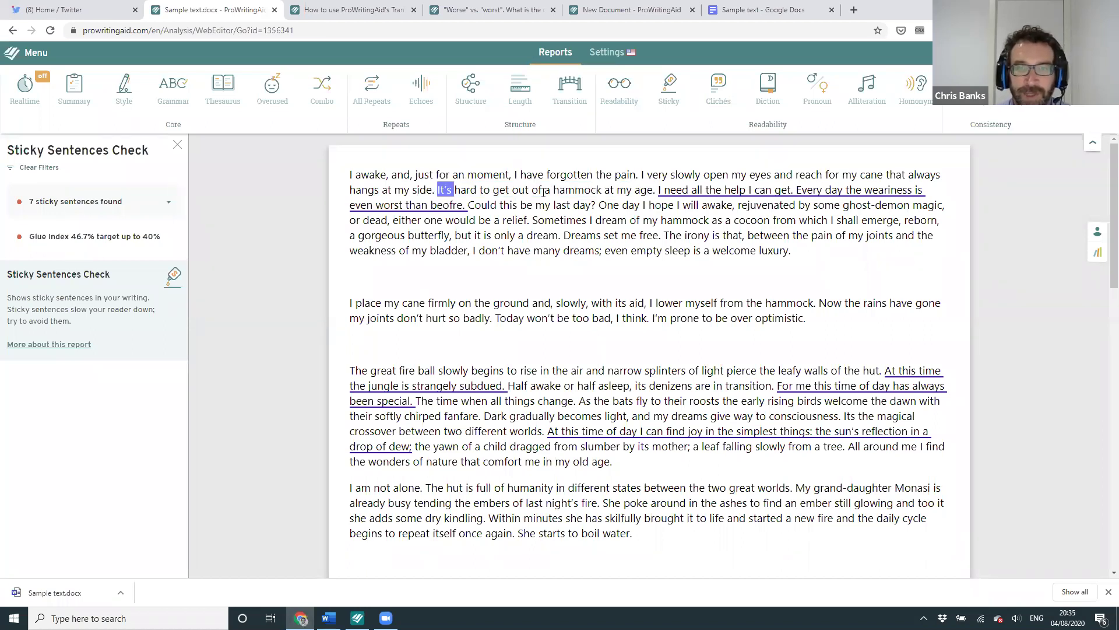
pyautogui.hotkey('shift', 'Right')
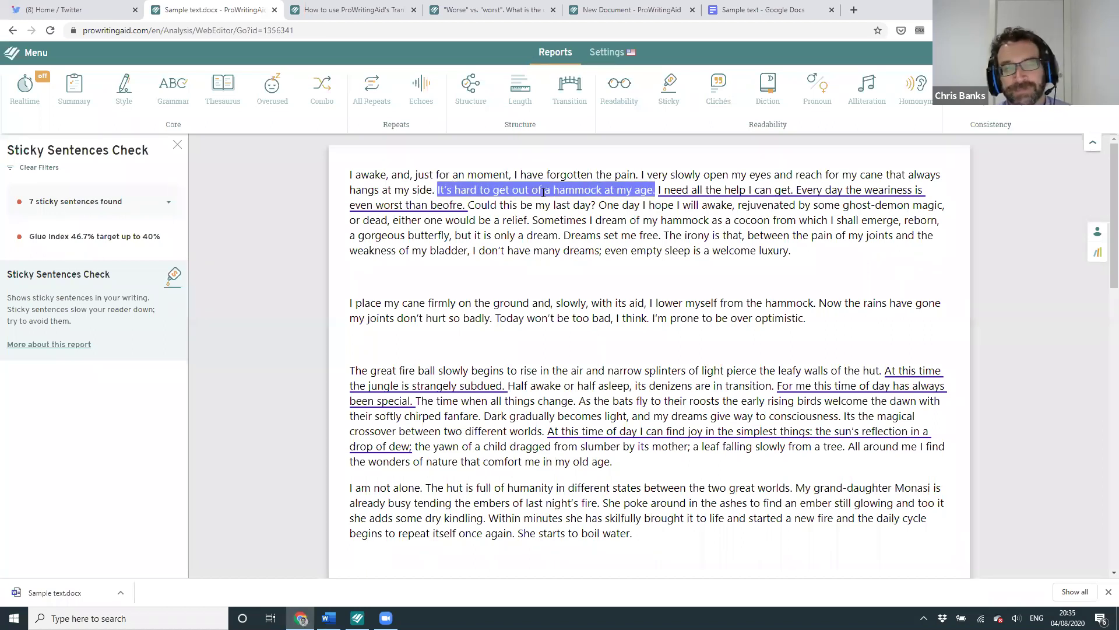
pyautogui.hotkey('shift', 'Right')
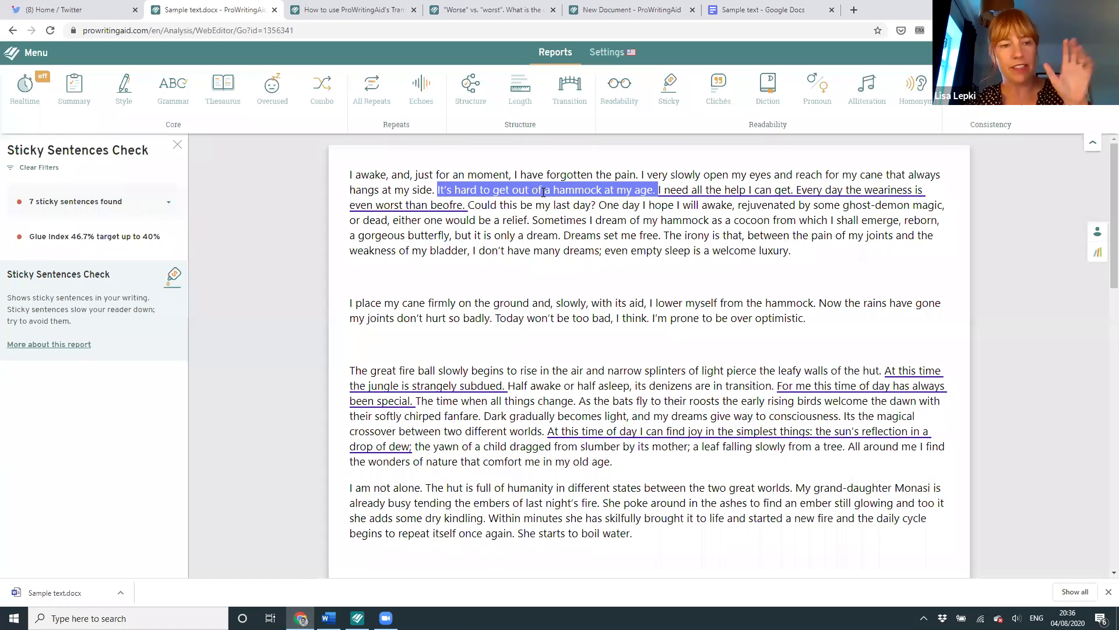
# Step: Open the help article about the Sticky Sentences report and read through to the section on unsticking sentences
pyautogui.click(65, 349)
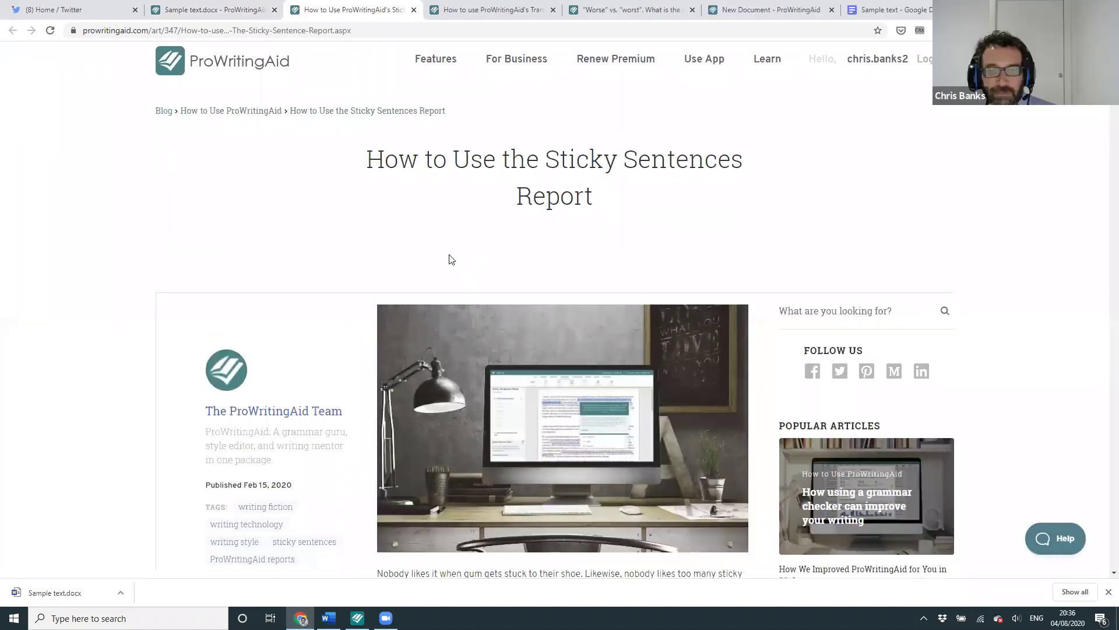
pyautogui.scroll(-2, 450, 256)
pyautogui.scroll(-3, 450, 256)
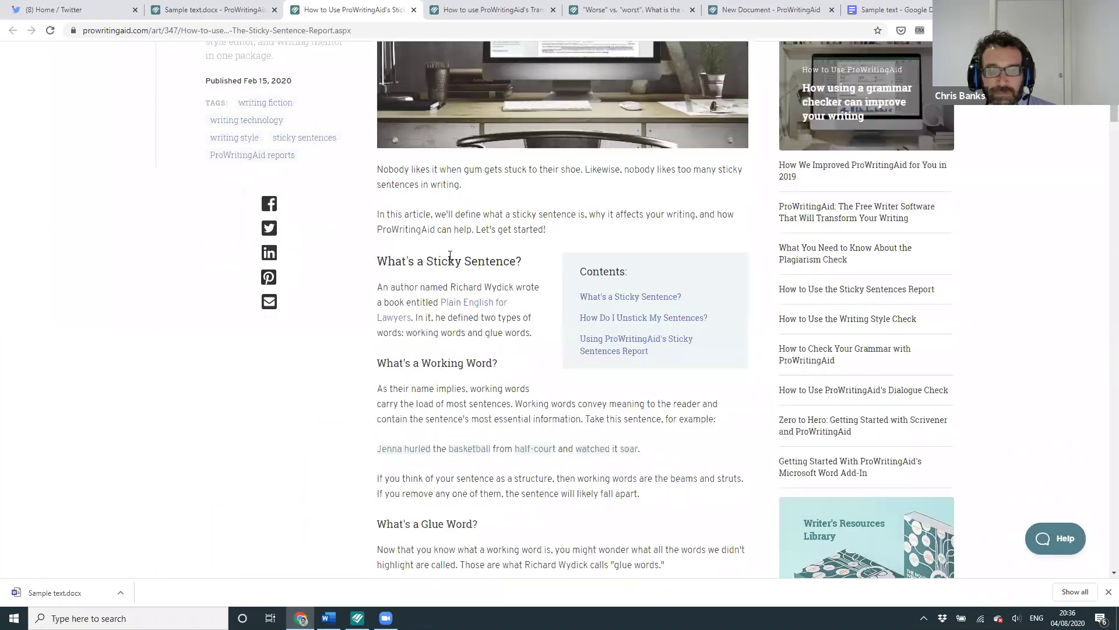
pyautogui.scroll(-4, 451, 256)
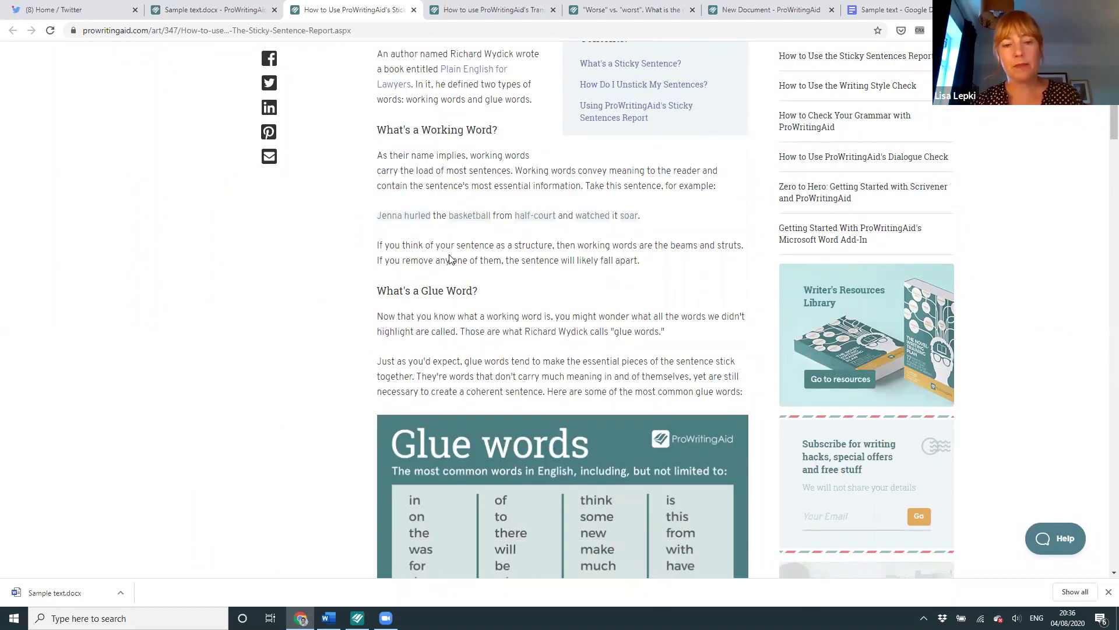
pyautogui.scroll(-2, 450, 258)
pyautogui.scroll(3, 449, 258)
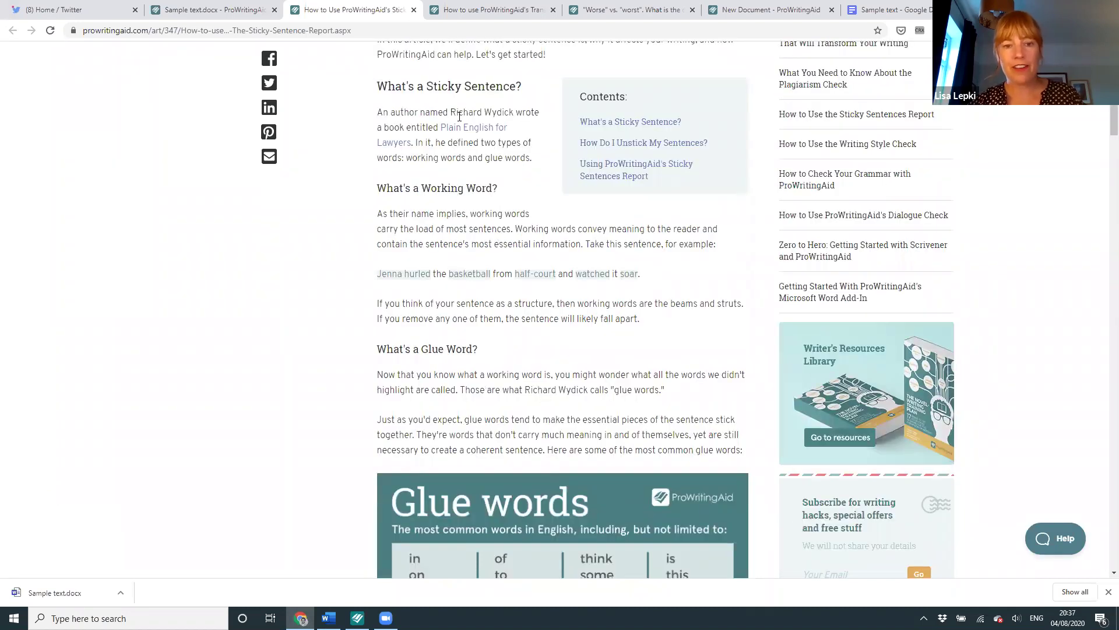
pyautogui.scroll(-12, 458, 123)
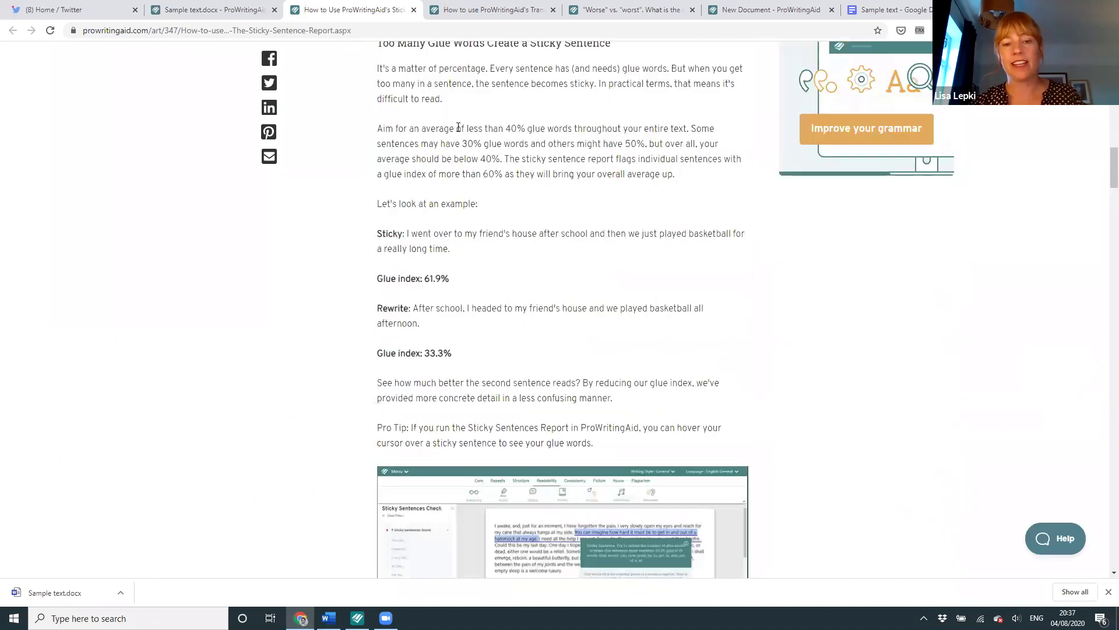
pyautogui.scroll(-3, 453, 139)
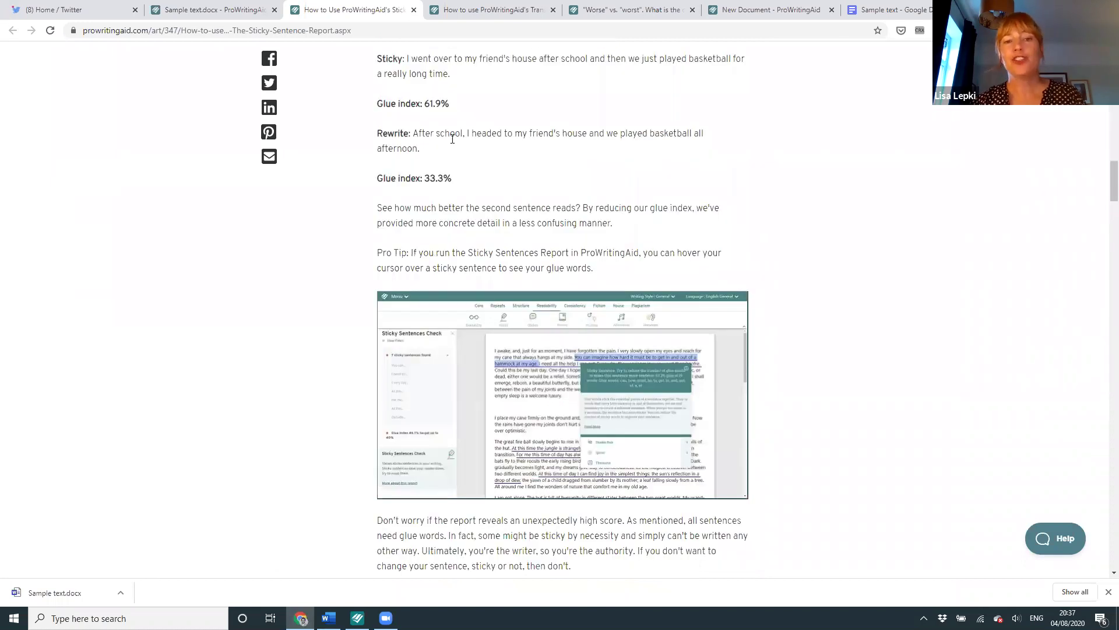
pyautogui.scroll(-2, 452, 139)
pyautogui.scroll(-3, 452, 140)
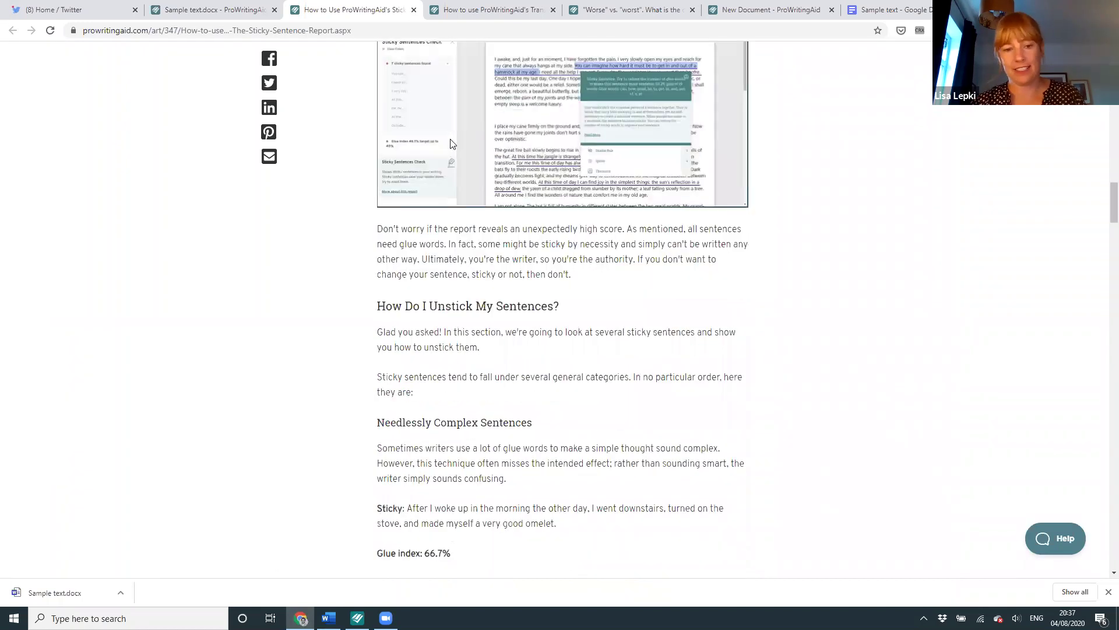
pyautogui.scroll(-2, 451, 141)
pyautogui.scroll(-1, 452, 138)
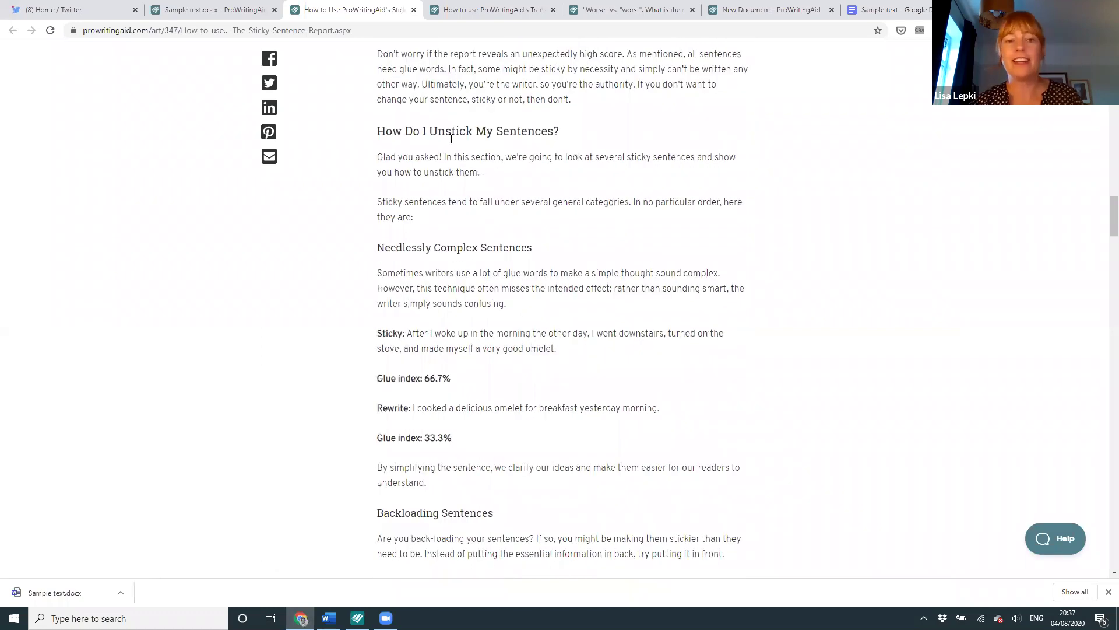
# Step: Read the Sticky Sentences article's examples on unsticking sentences, from needlessly complex sentences through to nonessential information
pyautogui.scroll(-1, 452, 141)
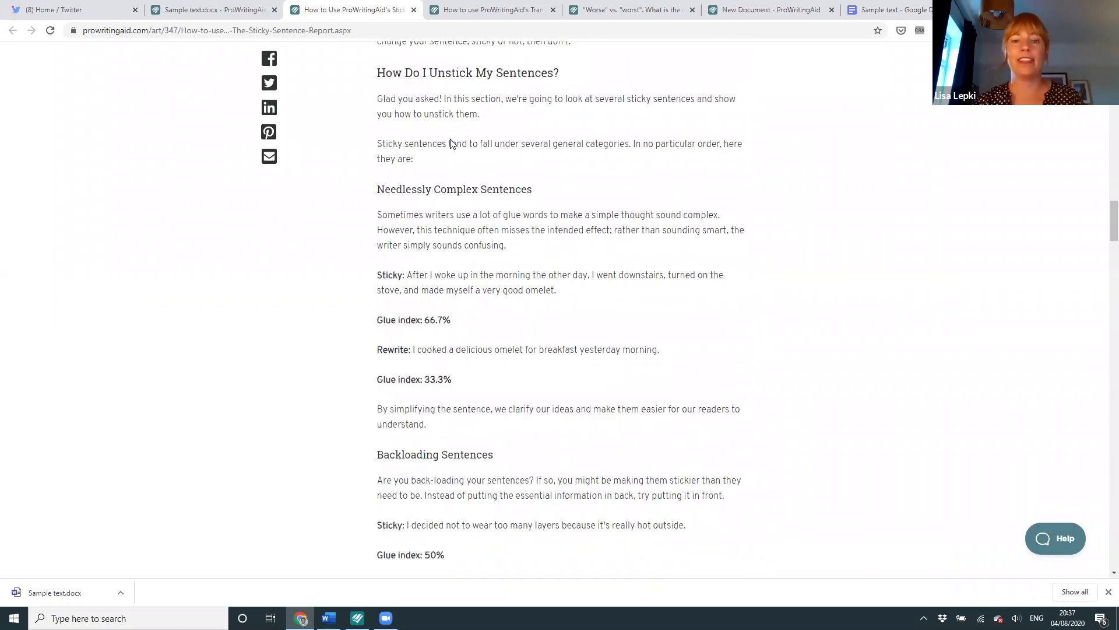
pyautogui.scroll(-1, 452, 143)
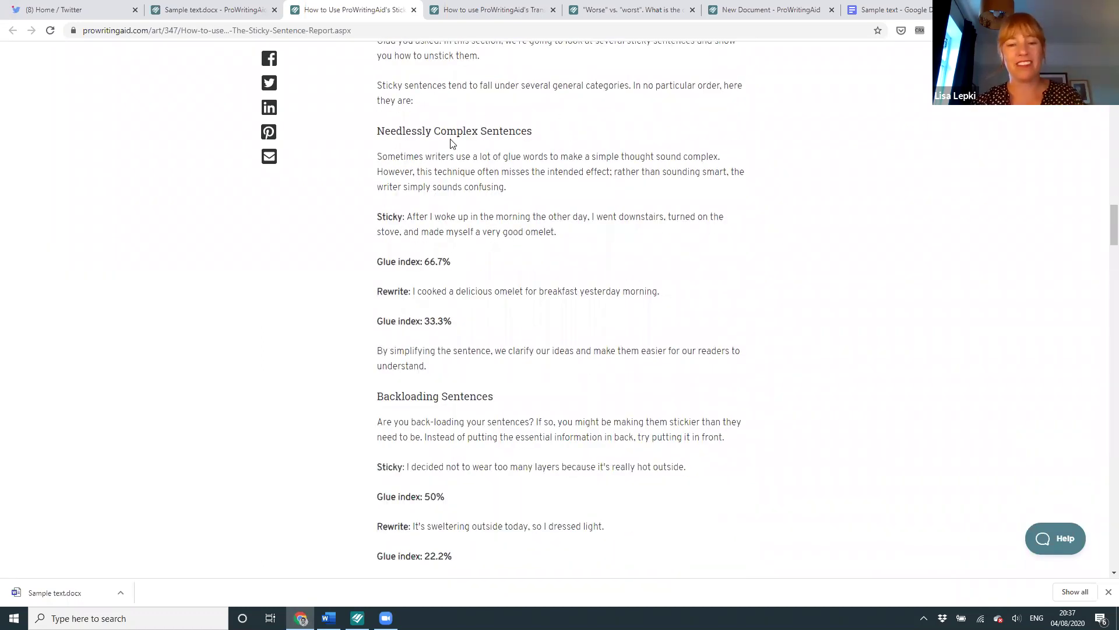
pyautogui.scroll(-2, 451, 144)
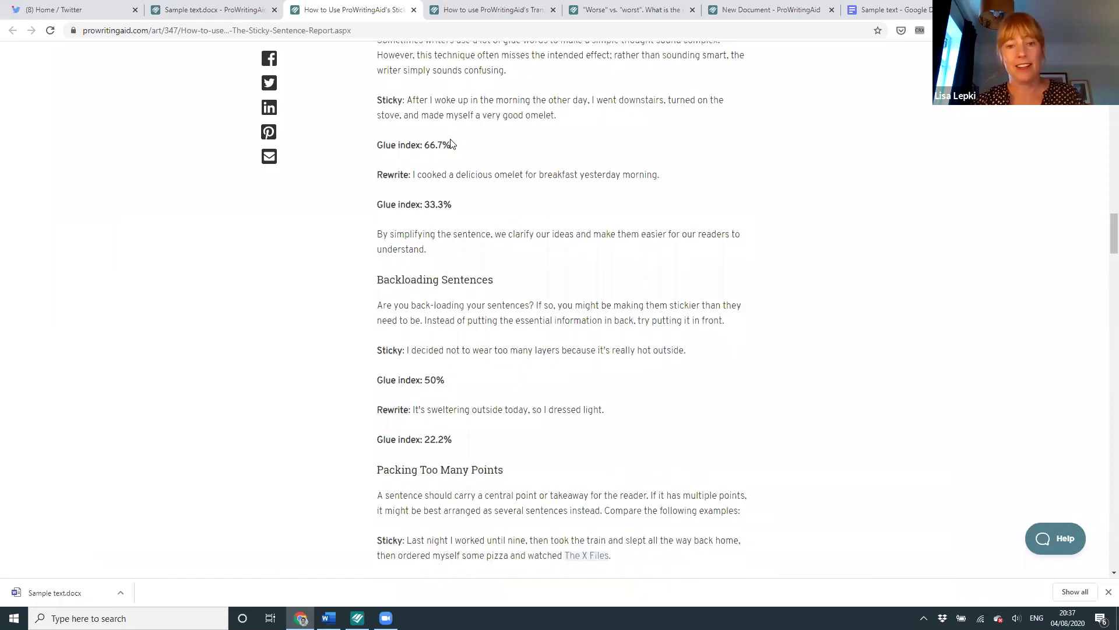
pyautogui.scroll(-4, 452, 144)
pyautogui.scroll(-2, 452, 144)
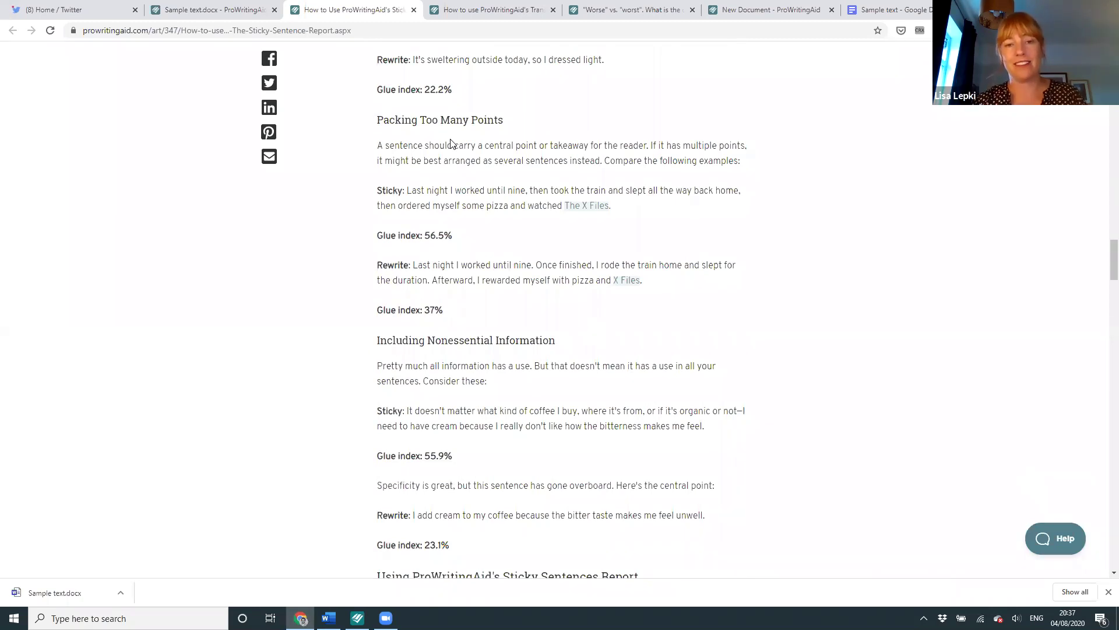
pyautogui.scroll(-2, 495, 245)
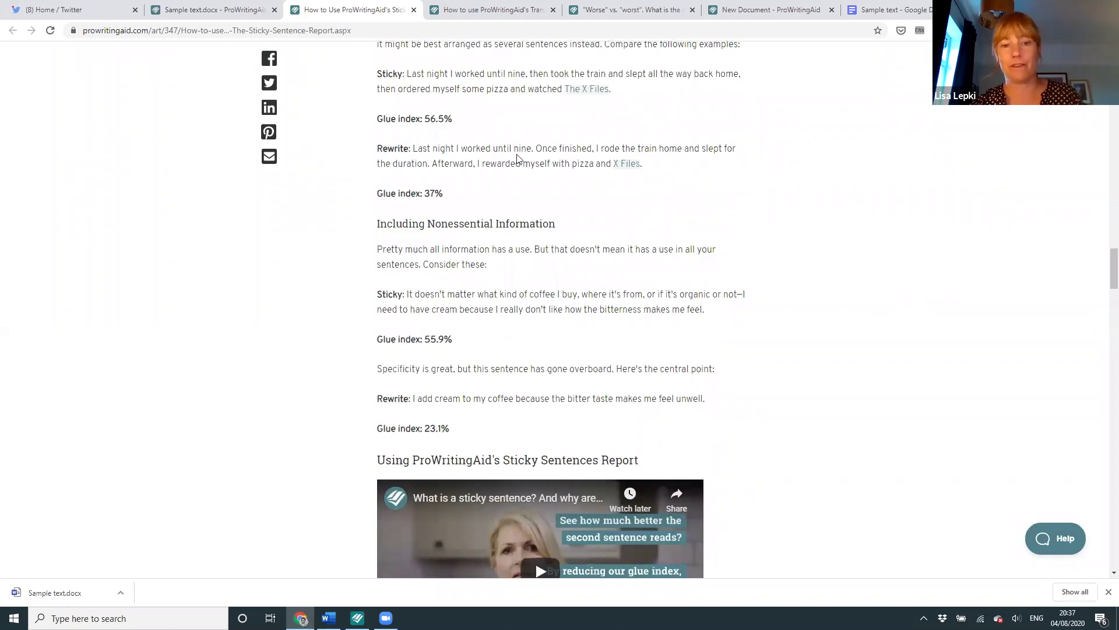
pyautogui.scroll(-1, 517, 159)
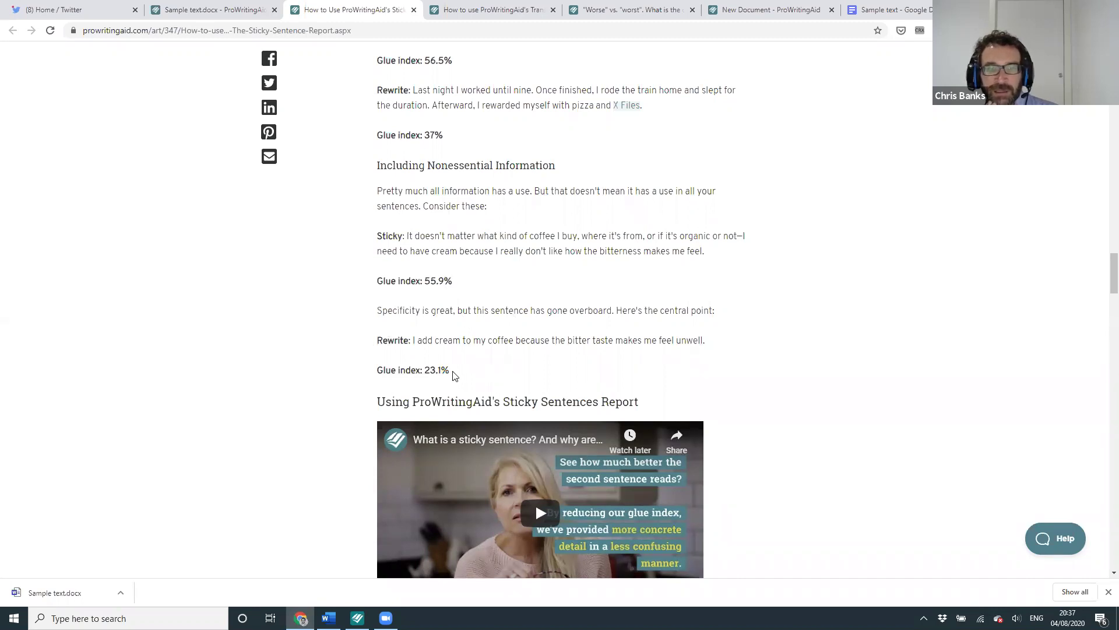
pyautogui.scroll(-1, 456, 375)
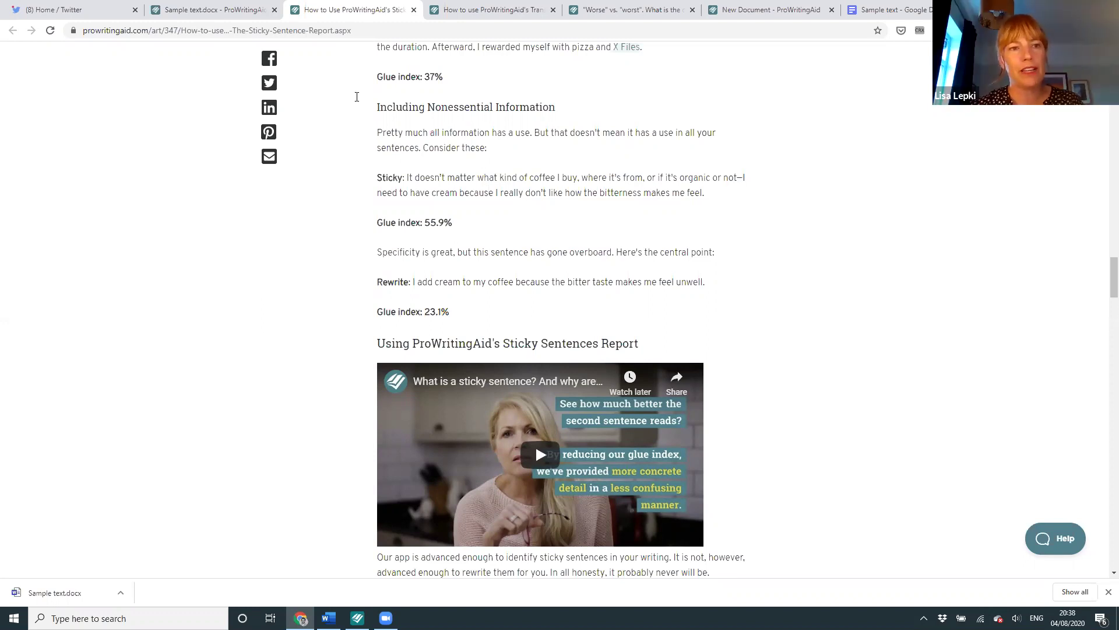
# Step: Return to Sample text.docx in the web editor and dismiss the sticky sentence suggestion pop-up
pyautogui.click(227, 15)
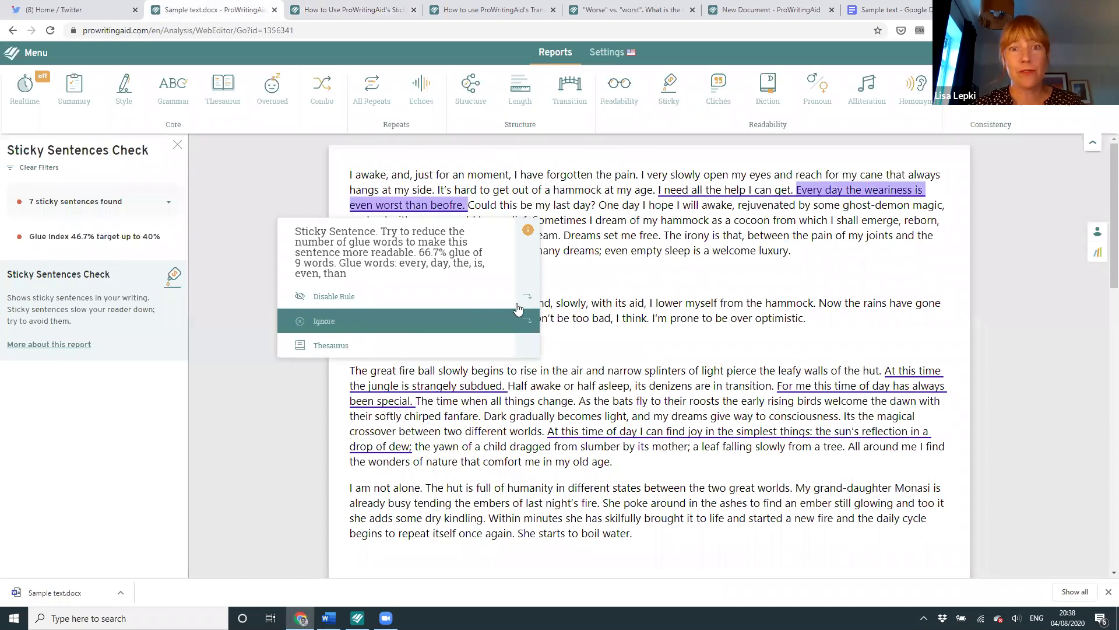
pyautogui.click(648, 278)
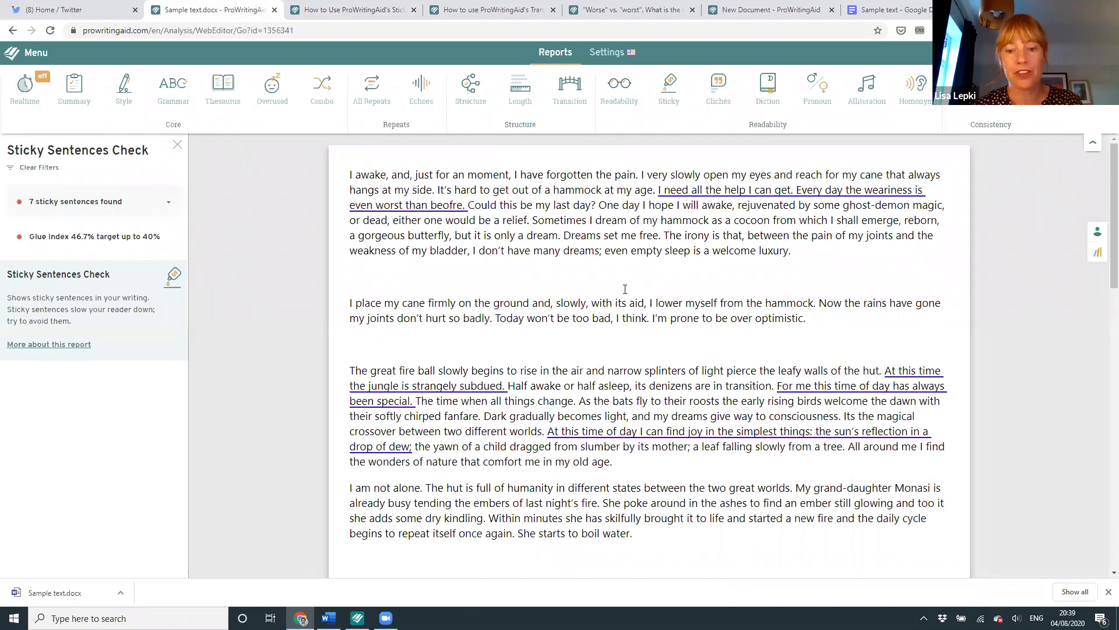
pyautogui.click(625, 290)
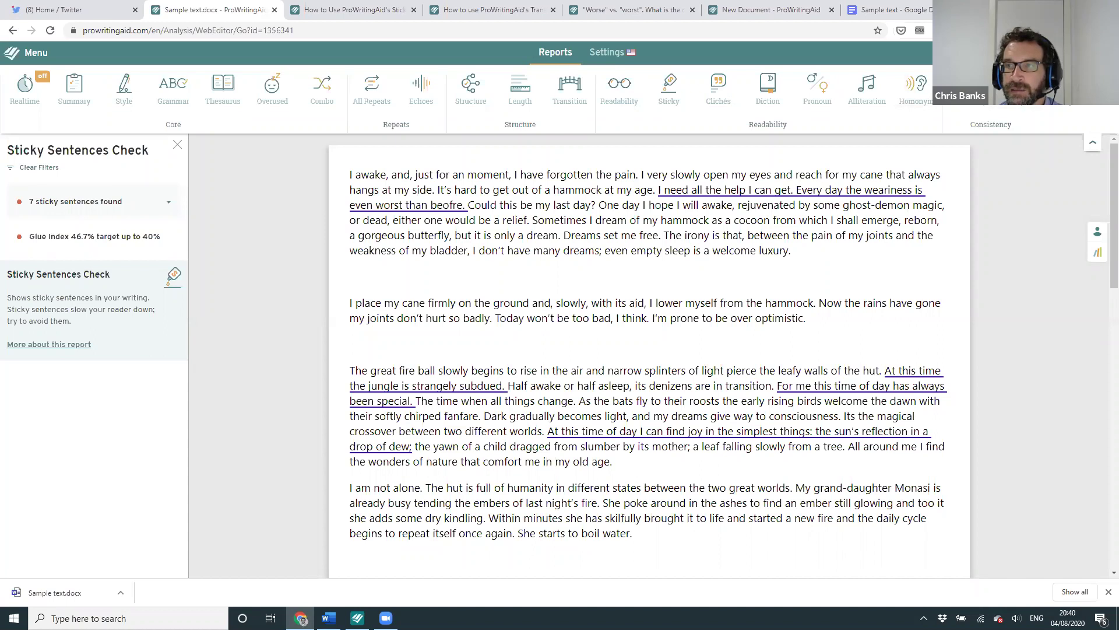
# Step: Open the ProWritingAid extension's Chrome Web Store page and review the extension's checking, language and writing style settings
pyautogui.click(1050, 31)
pyautogui.rightClick(1050, 30)
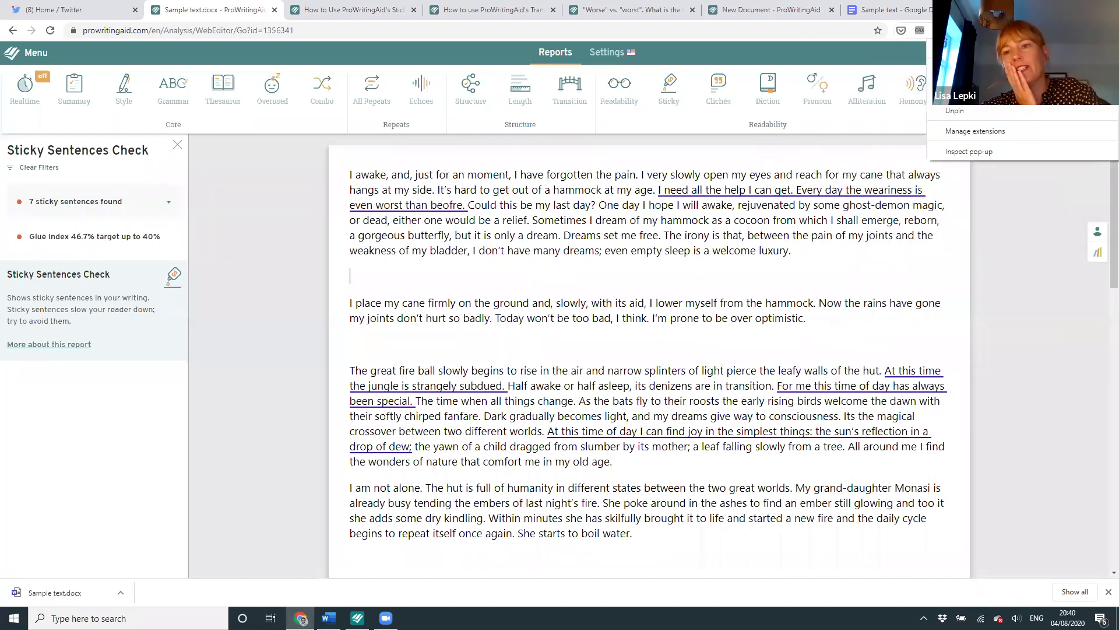
pyautogui.click(1037, 48)
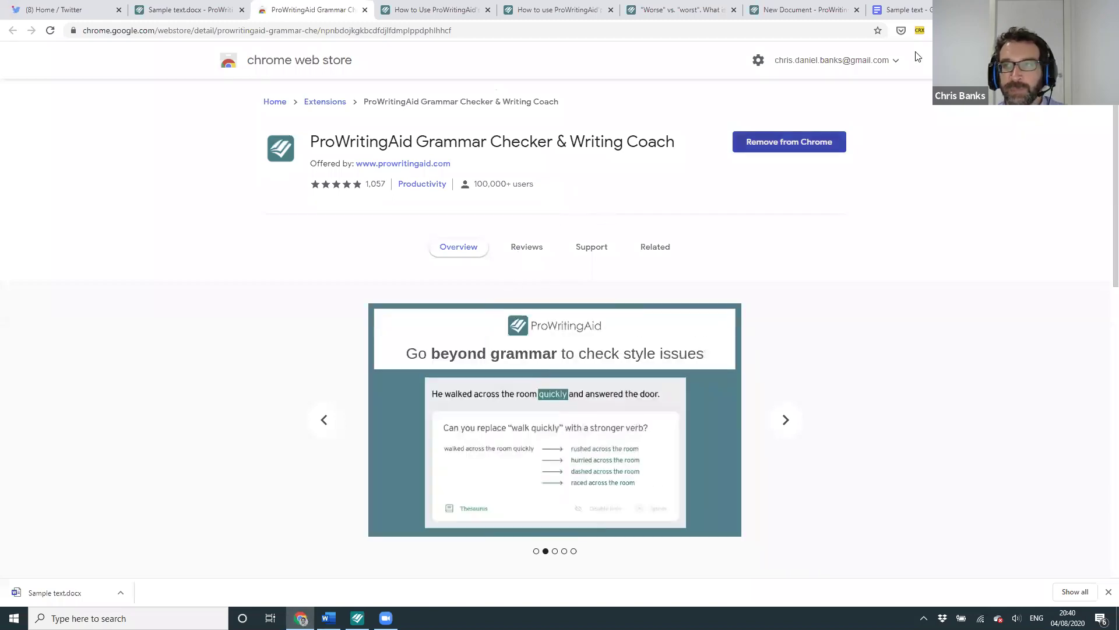
pyautogui.click(1048, 29)
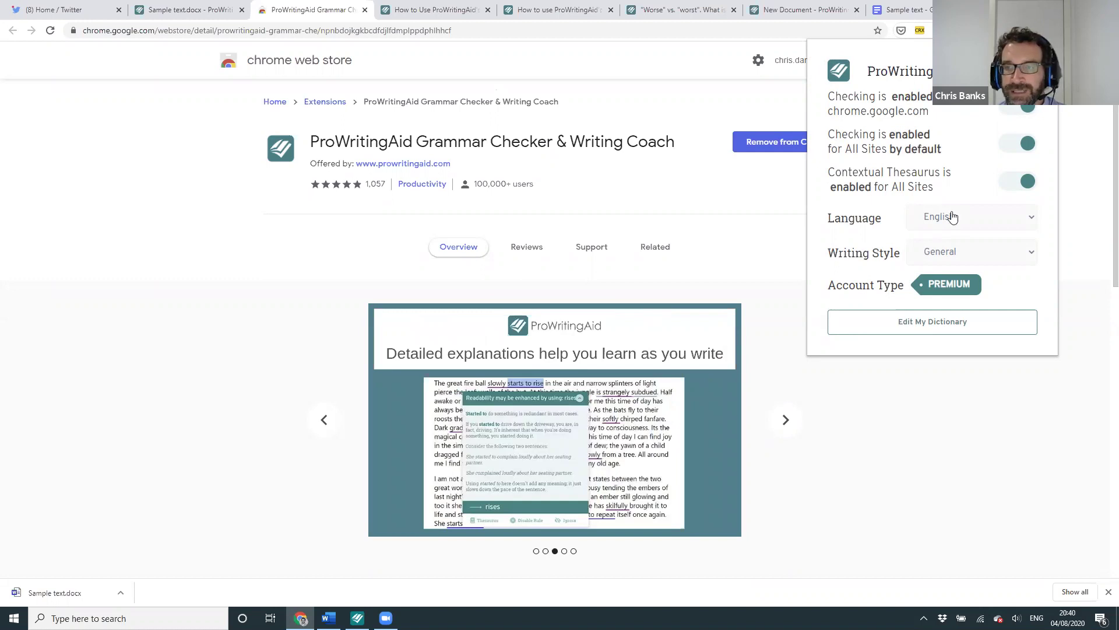
pyautogui.click(920, 327)
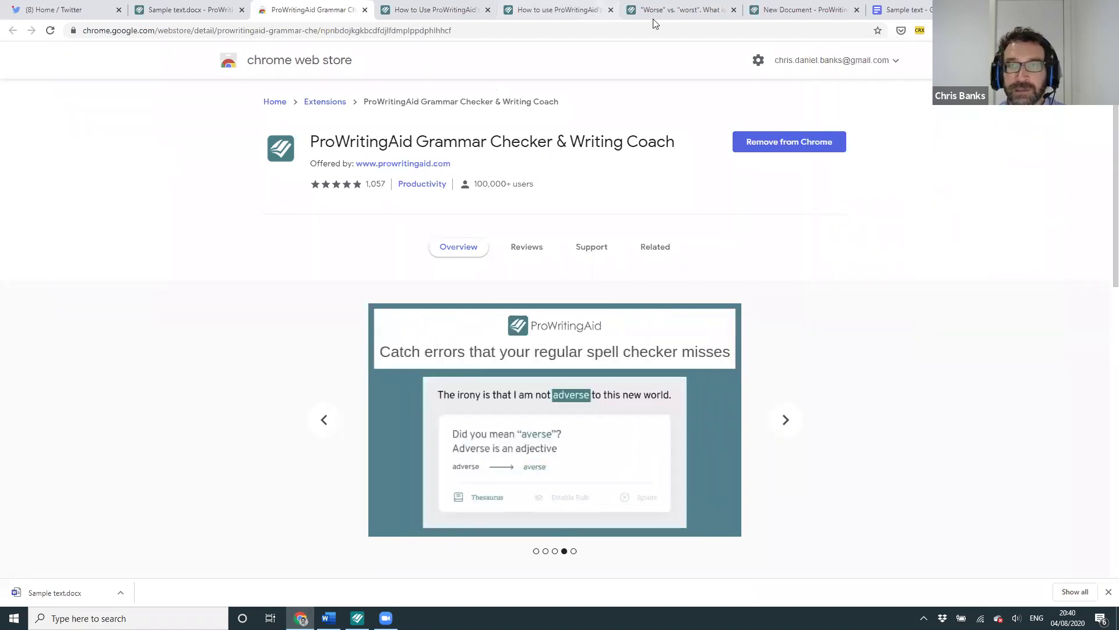
pyautogui.click(1051, 30)
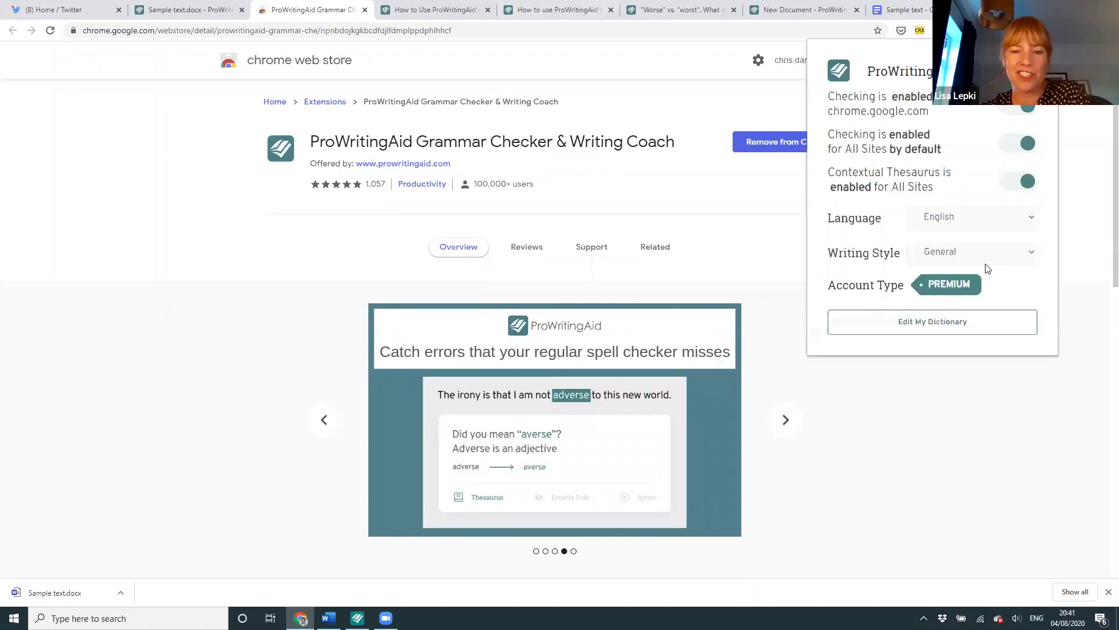
pyautogui.click(924, 323)
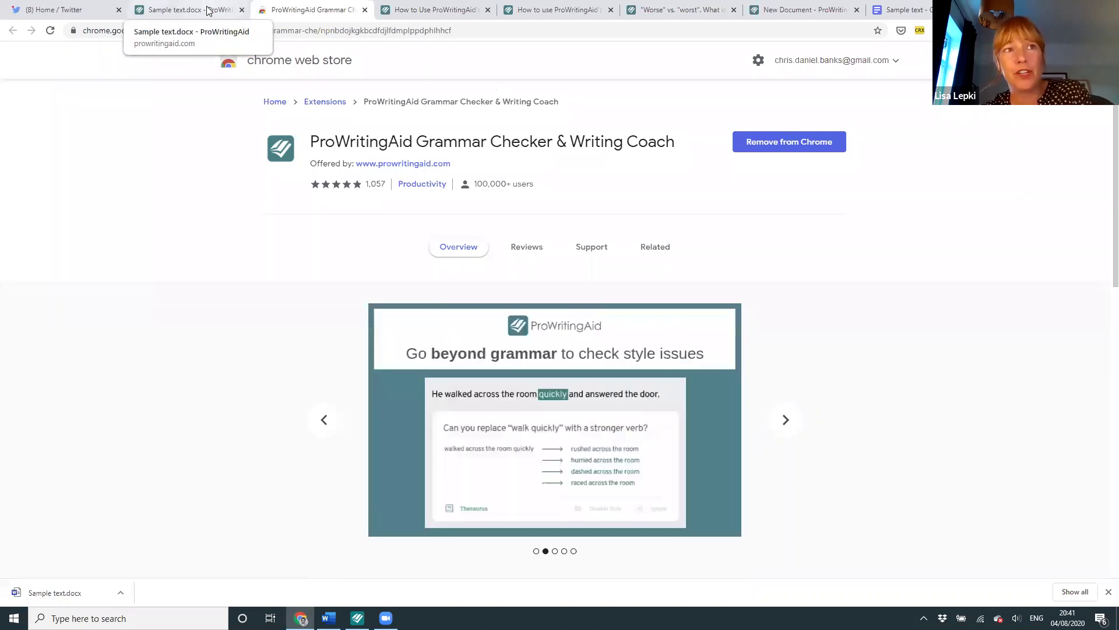
# Step: Run the Readability report on Sample text.docx and view the first paragraph's Flesch Reading Ease suggestion
pyautogui.click(208, 10)
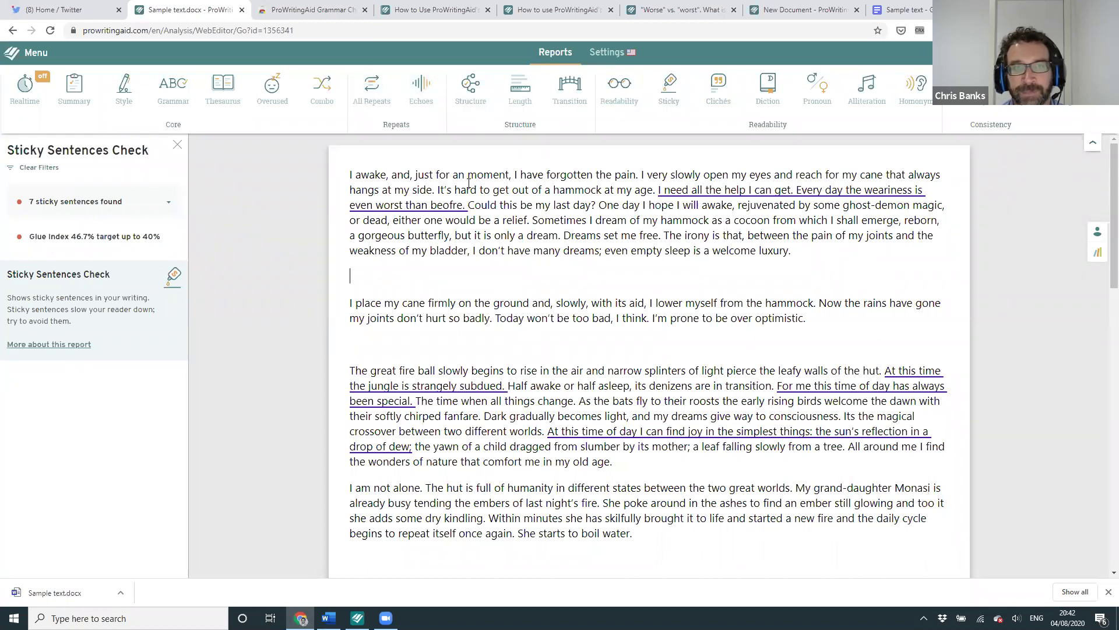
pyautogui.click(616, 93)
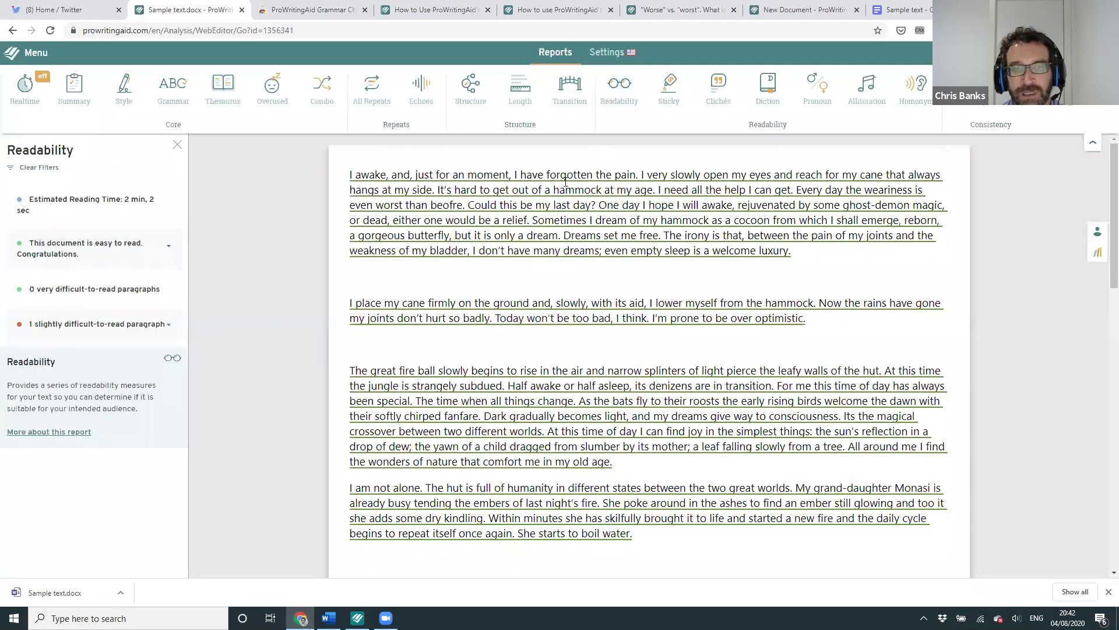
pyautogui.moveTo(569, 186)
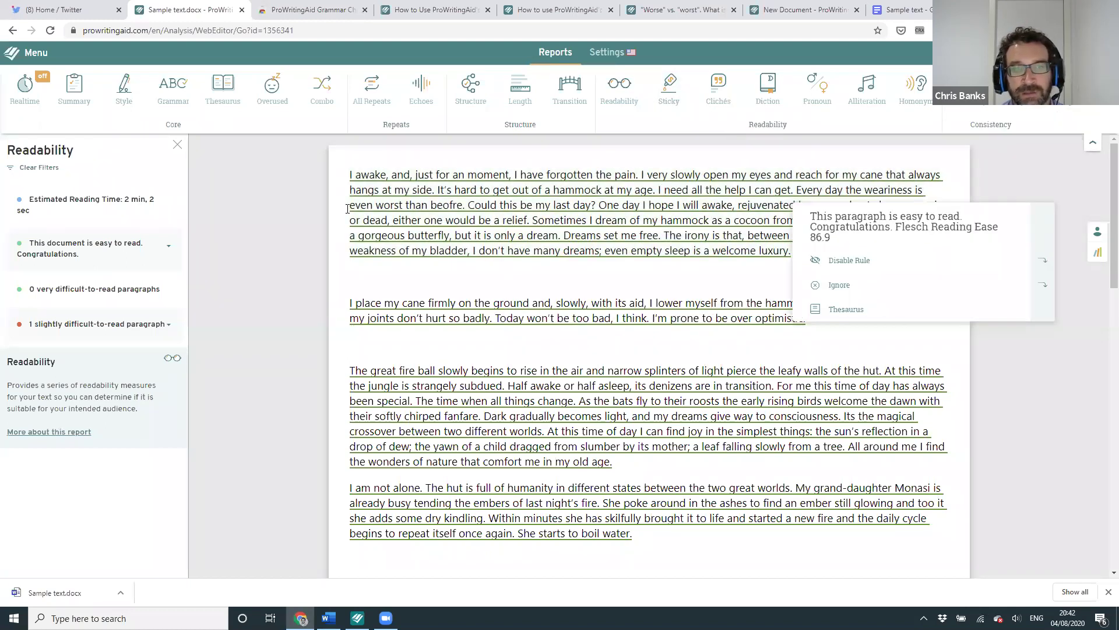
pyautogui.click(379, 205)
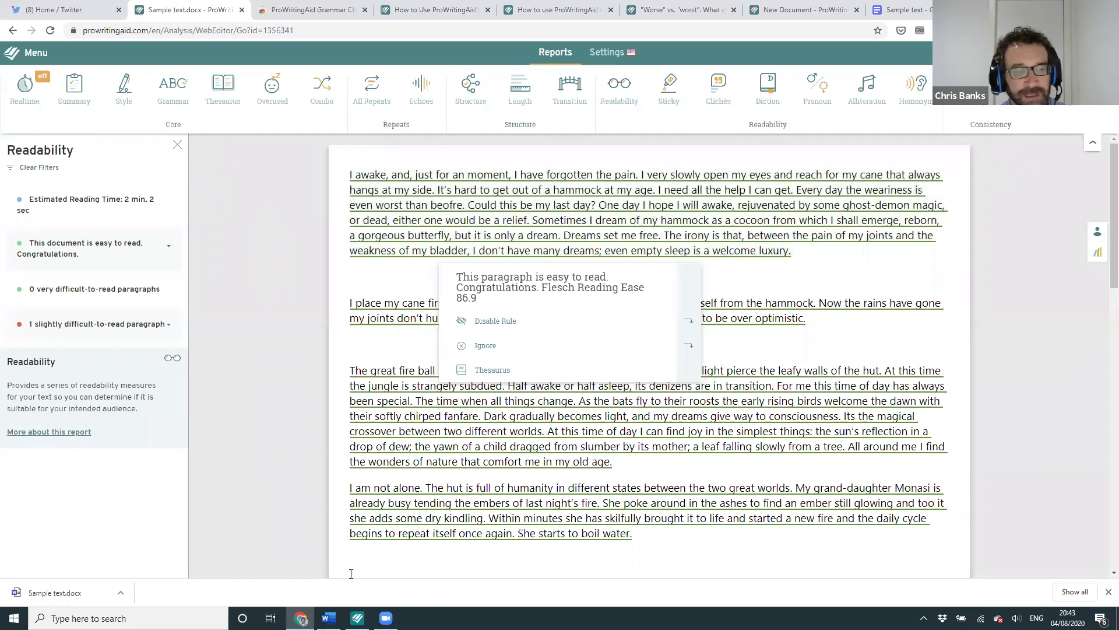
# Step: Switch to the ProWritingAid desktop app, view the open project's realtime issues and expand the Getting started folder
pyautogui.moveTo(302, 619)
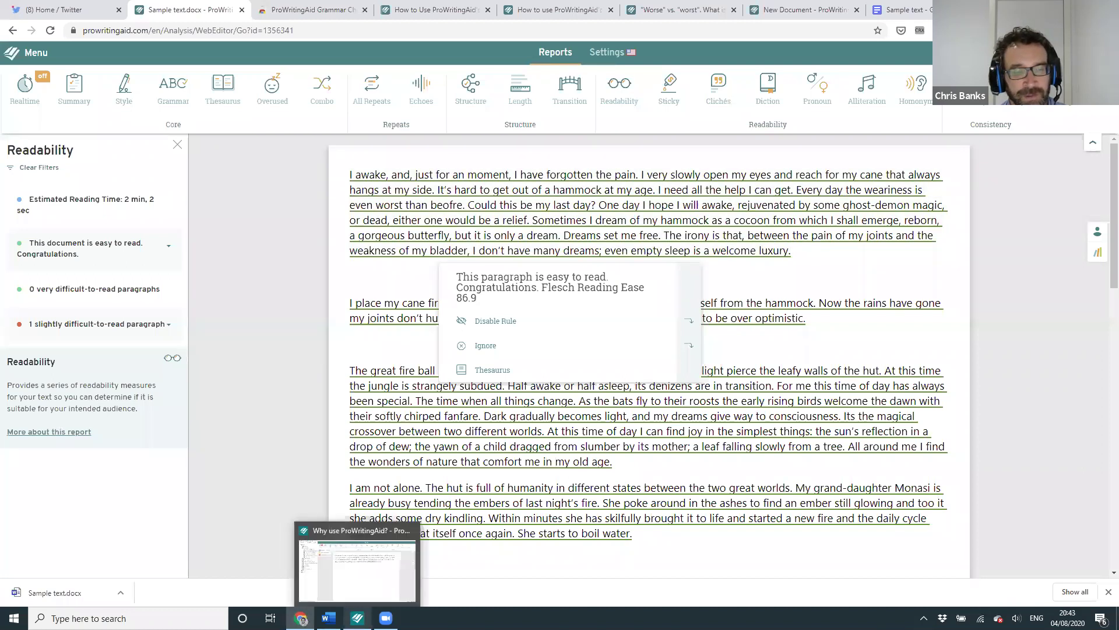
pyautogui.click(361, 587)
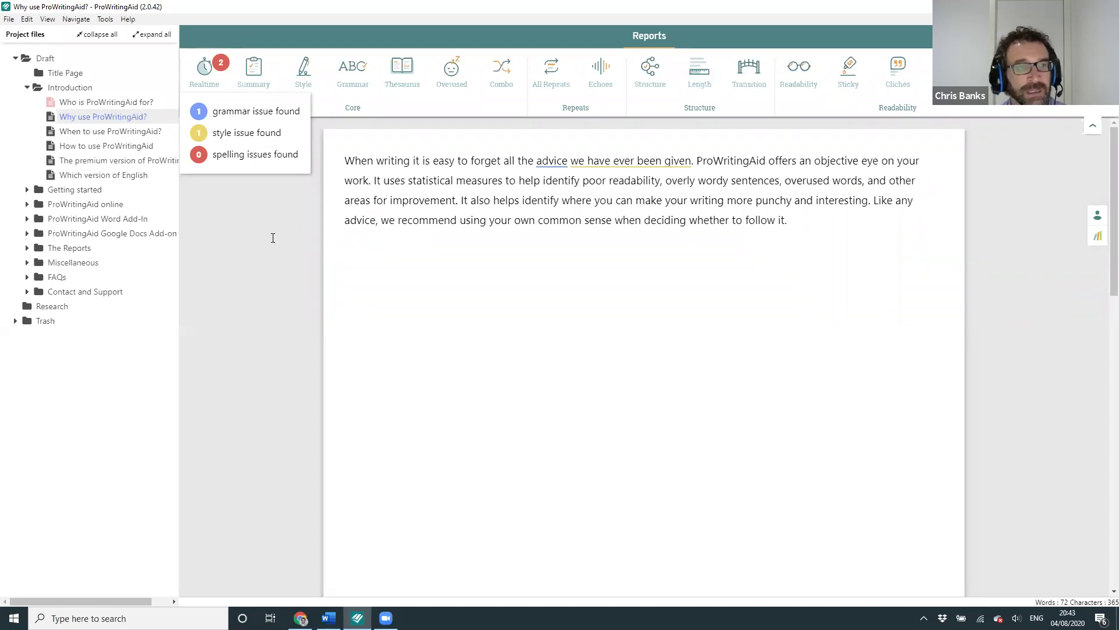
pyautogui.click(213, 138)
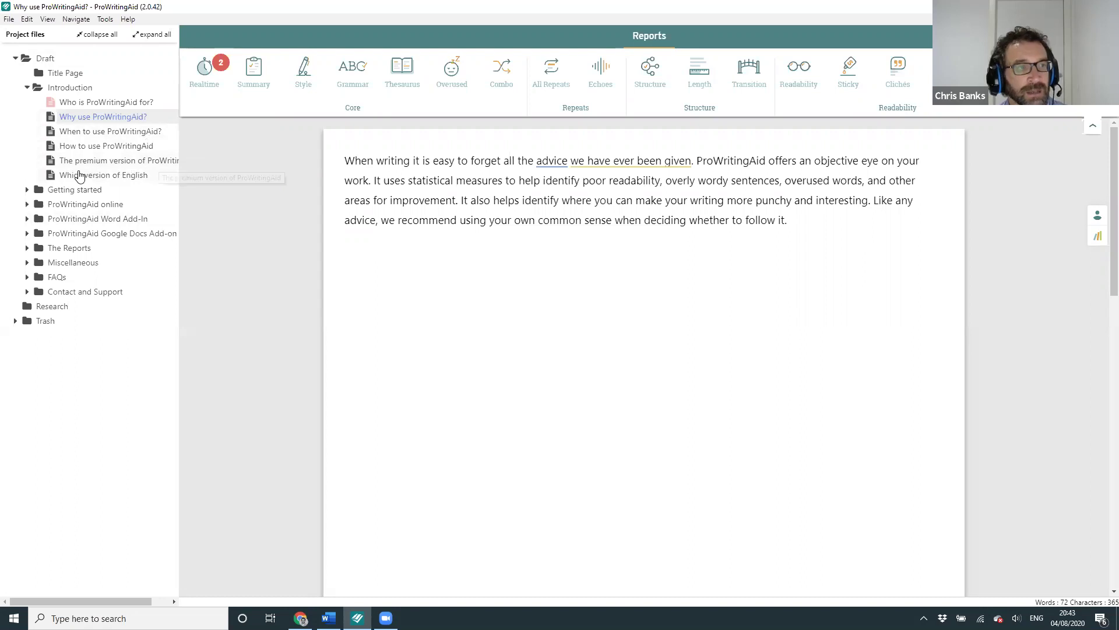
pyautogui.click(27, 189)
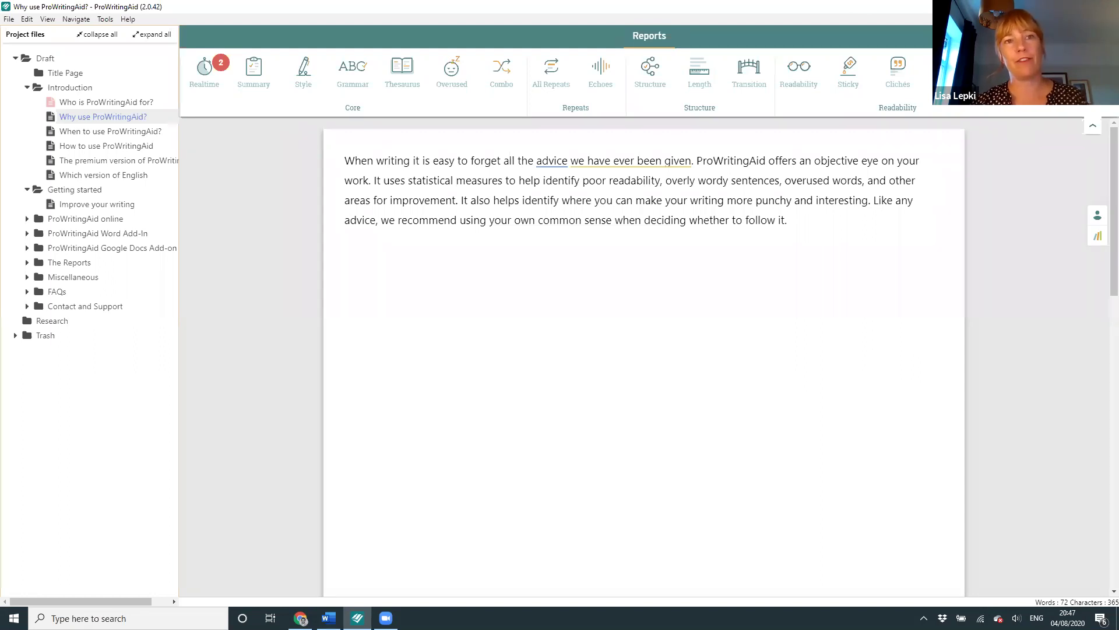
pyautogui.click(827, 228)
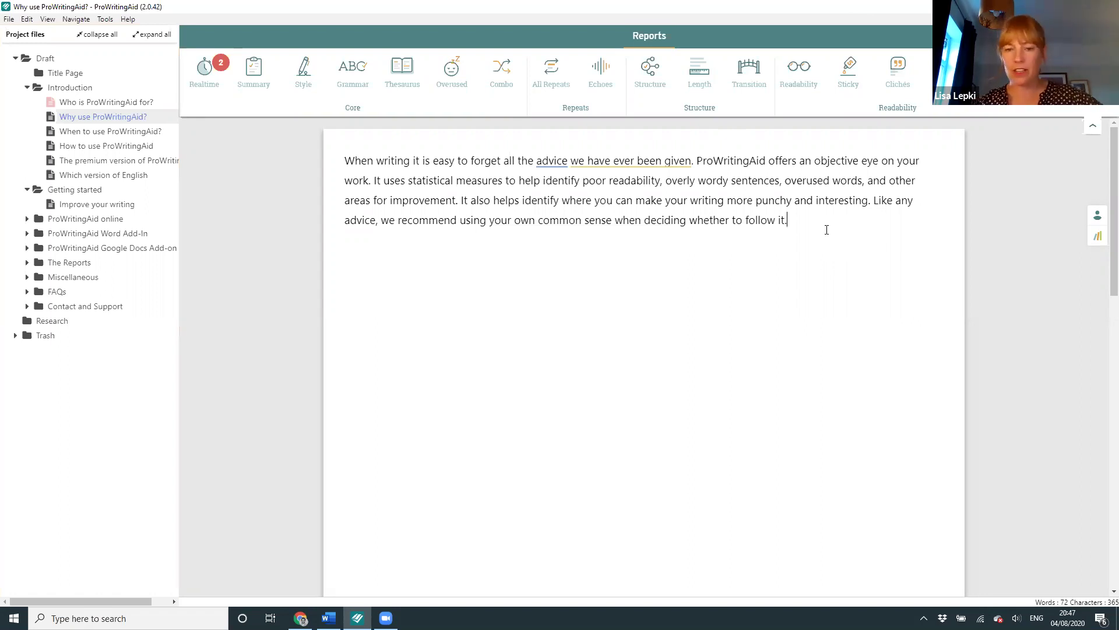
# Step: Switch back to the Readability report for Sample text.docx in the browser
pyautogui.hotkey('alt', 'Tab')
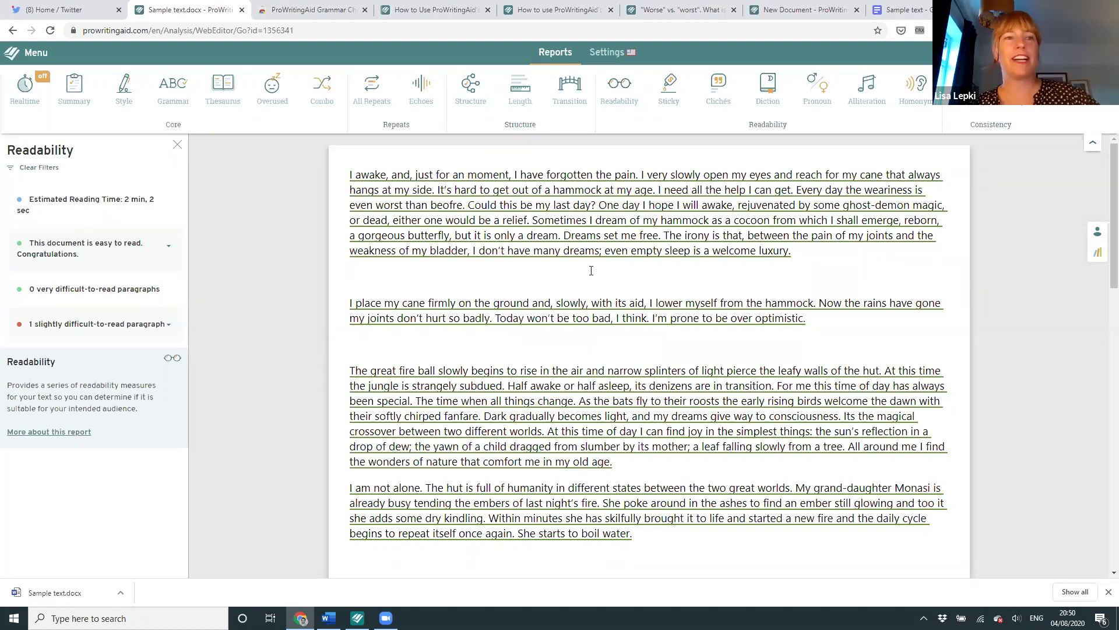
pyautogui.click(579, 252)
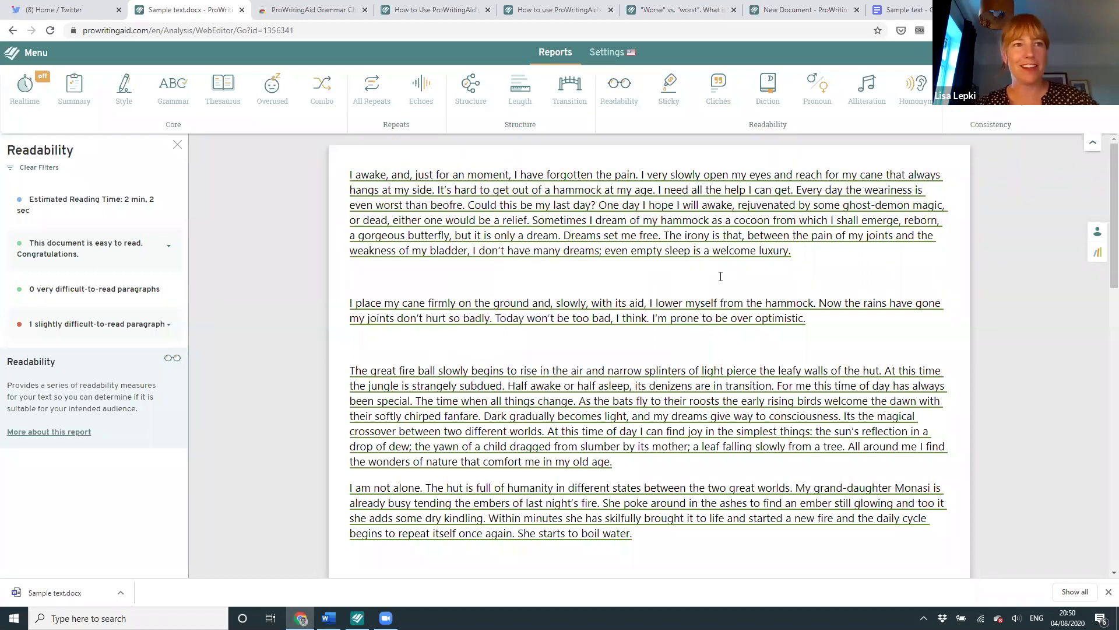
pyautogui.click(688, 275)
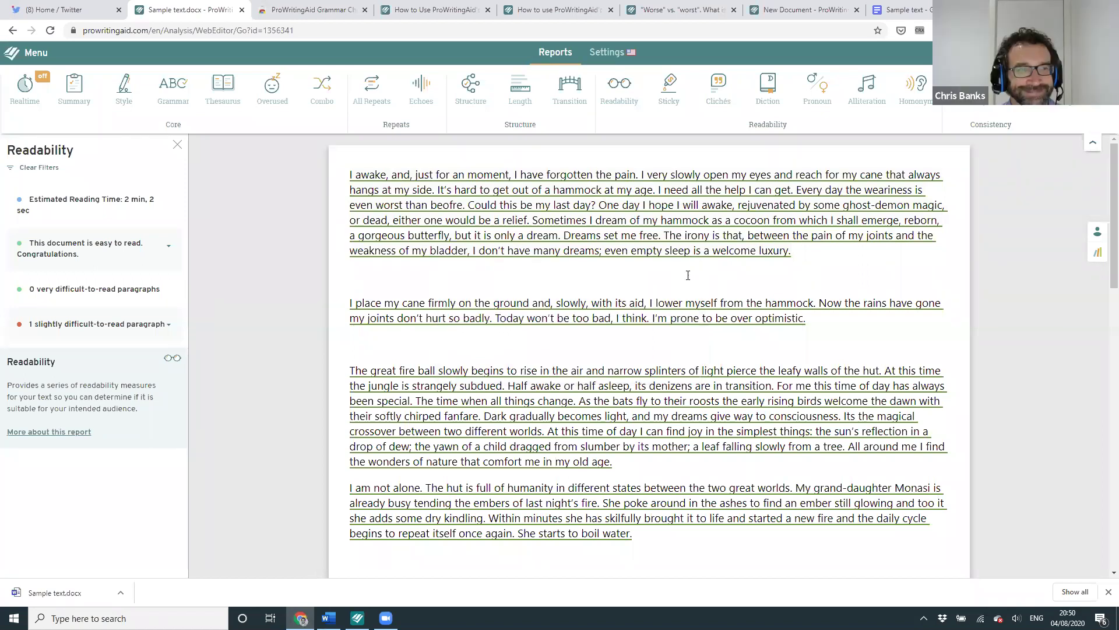
pyautogui.moveTo(449, 240)
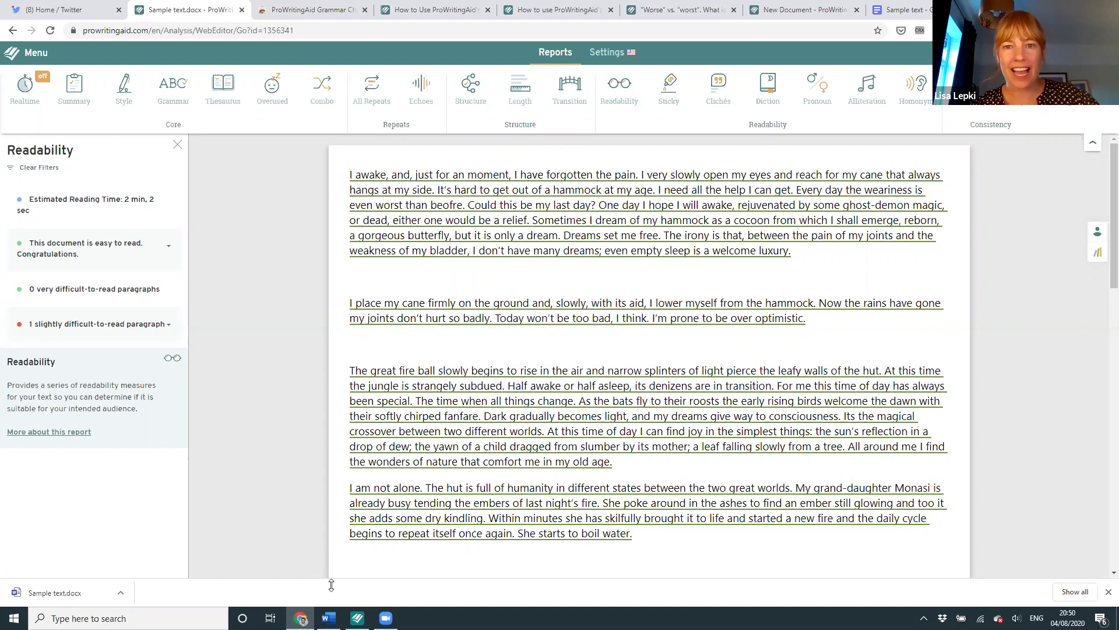
# Step: Switch to Sample text.docx in Word and show the ProWritingAid add-in's set of reports
pyautogui.click(328, 620)
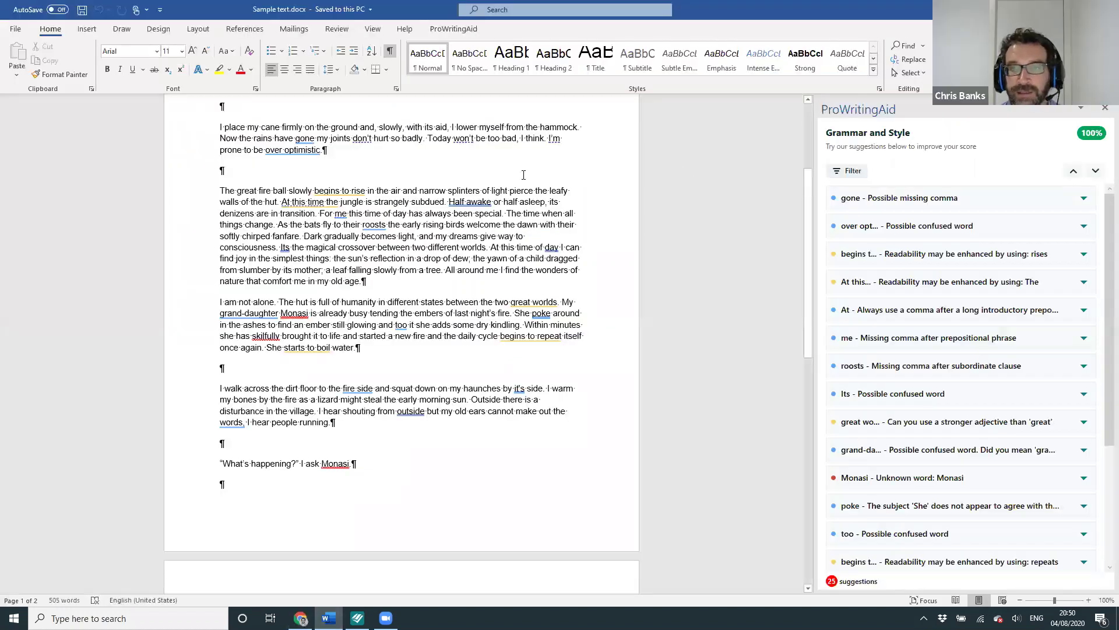
pyautogui.scroll(3, 429, 207)
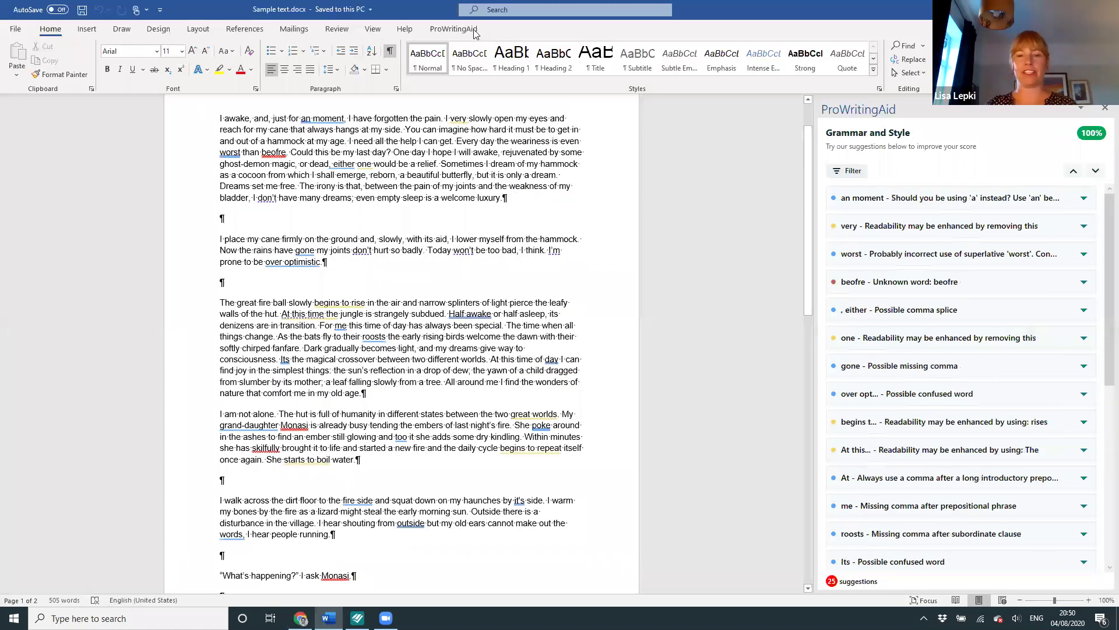
pyautogui.click(454, 29)
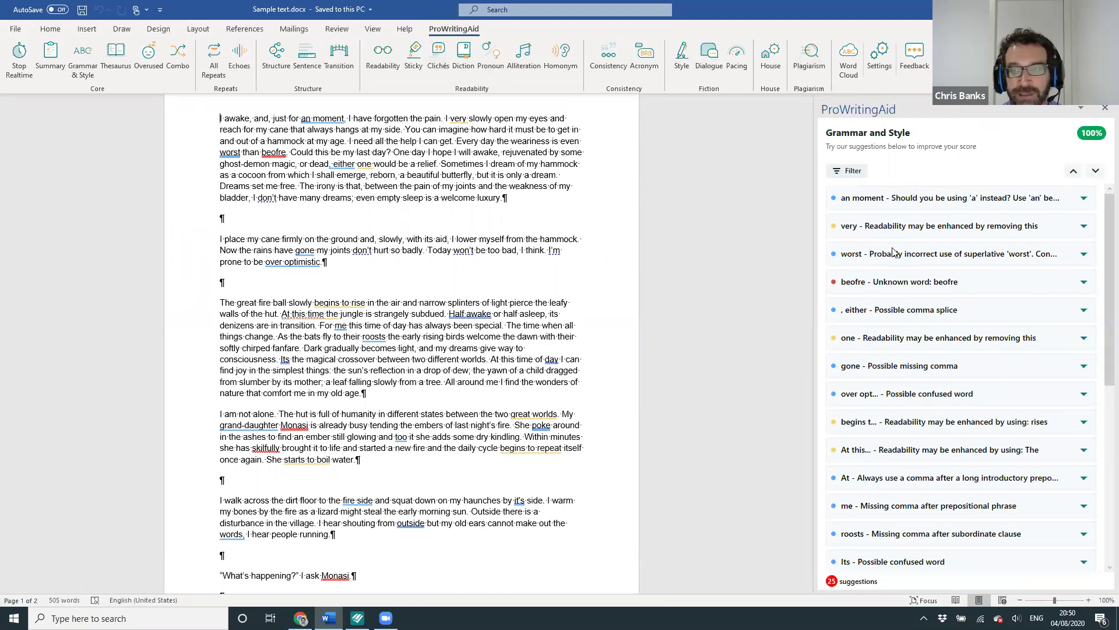
# Step: Expand the "an moment" suggestion, view its explanation of when to use "a" or "an", and close the explanation
pyautogui.click(890, 201)
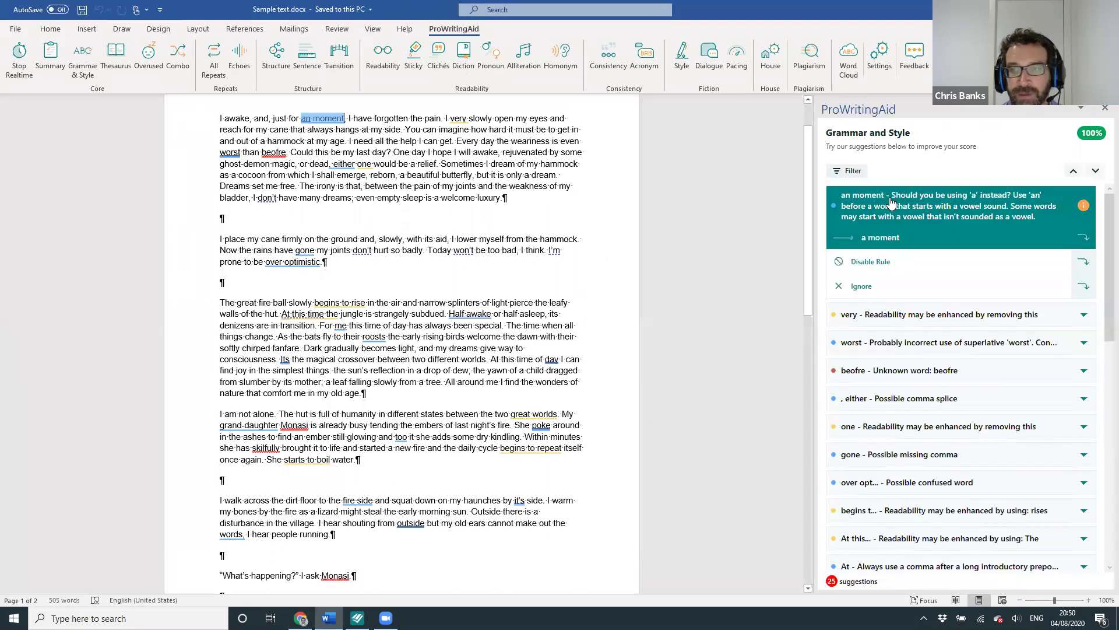
pyautogui.click(1084, 207)
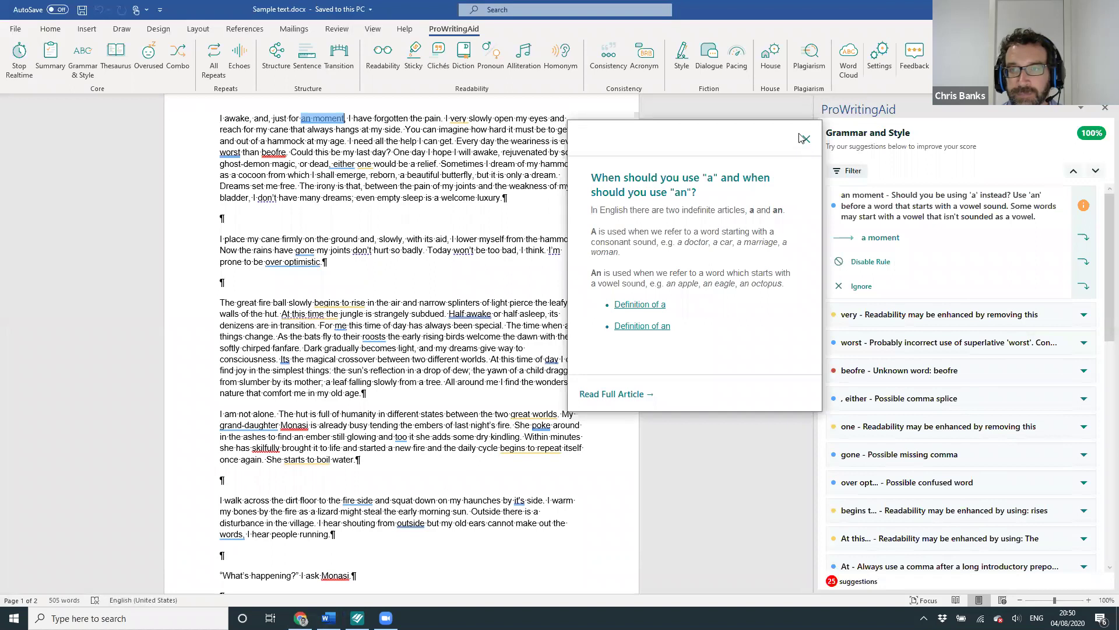
pyautogui.click(849, 224)
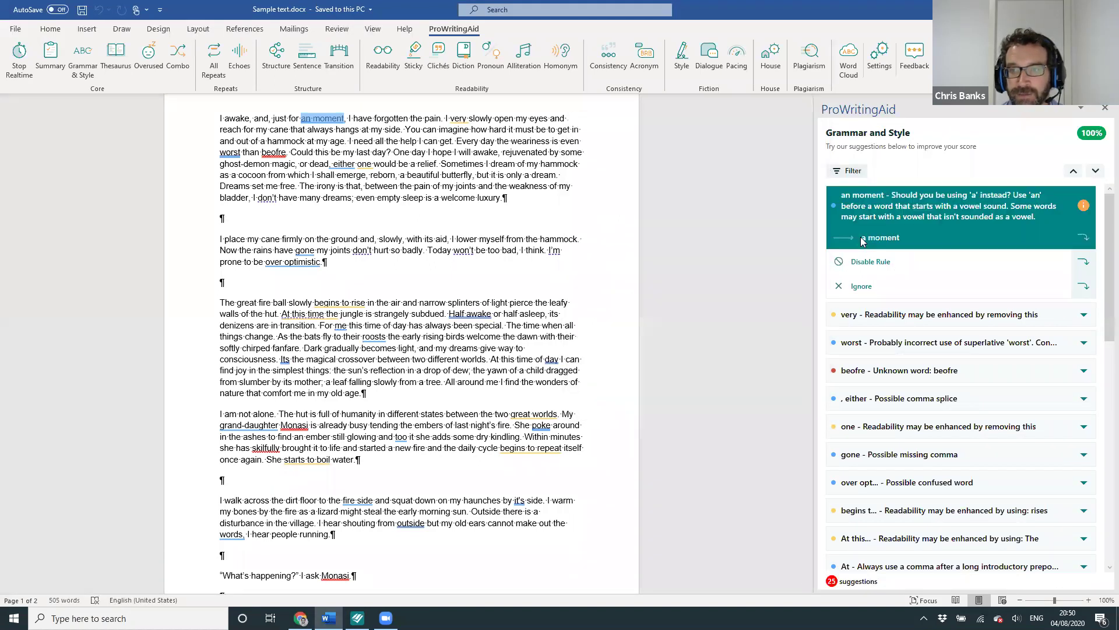
# Step: Accept the suggestions to correct "an moment" to "a moment", omit "very", and replace "worst" with "worse"
pyautogui.click(863, 238)
pyautogui.click(861, 201)
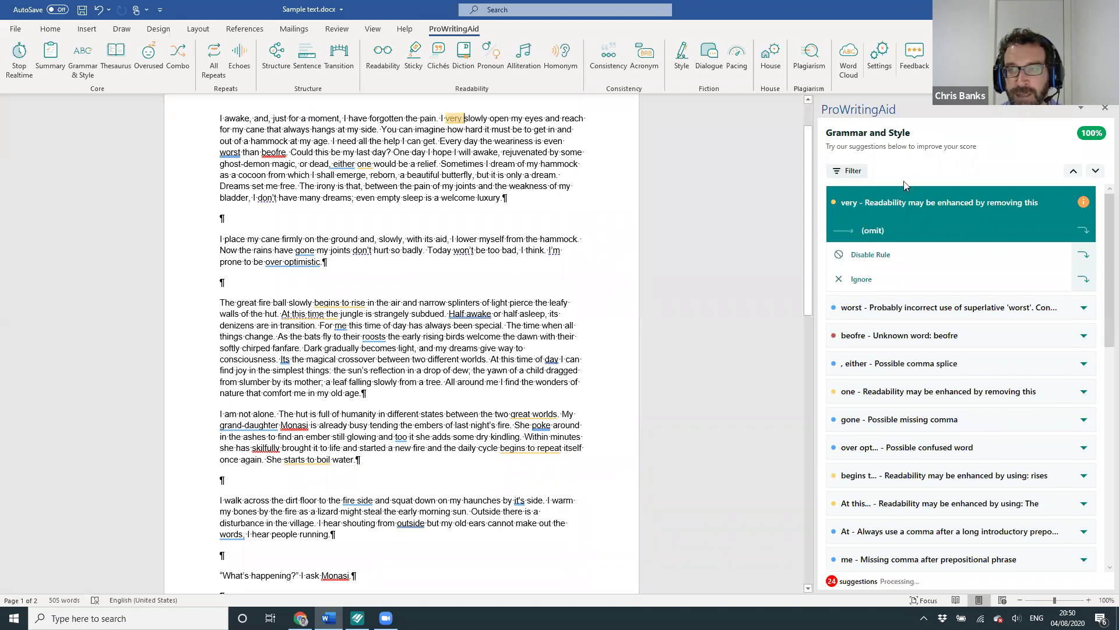
pyautogui.click(887, 230)
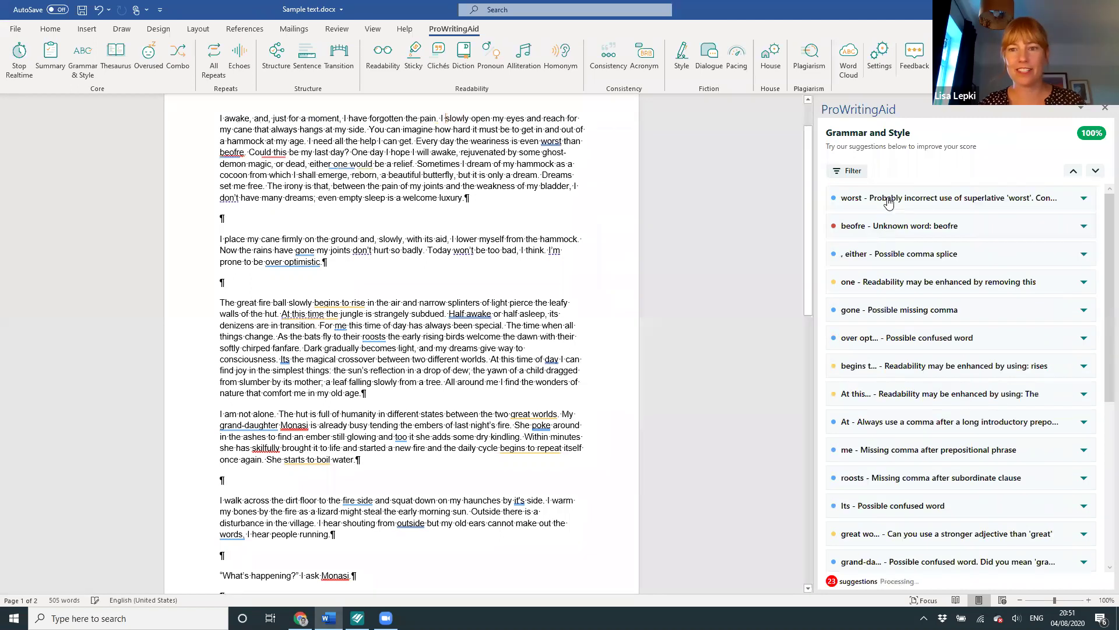
pyautogui.click(889, 201)
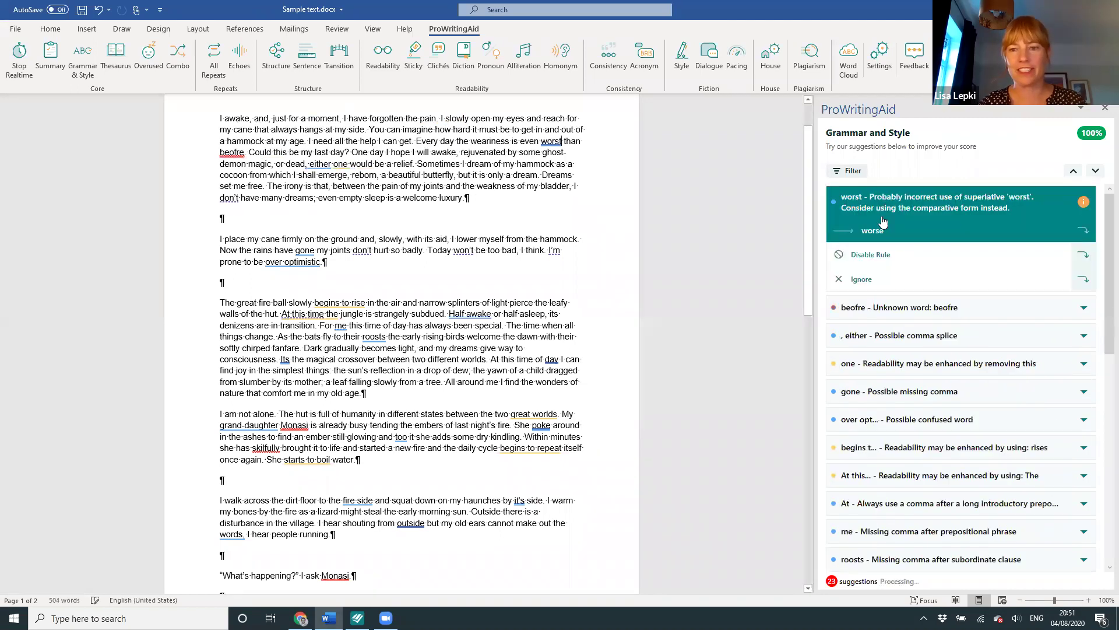
pyautogui.click(878, 230)
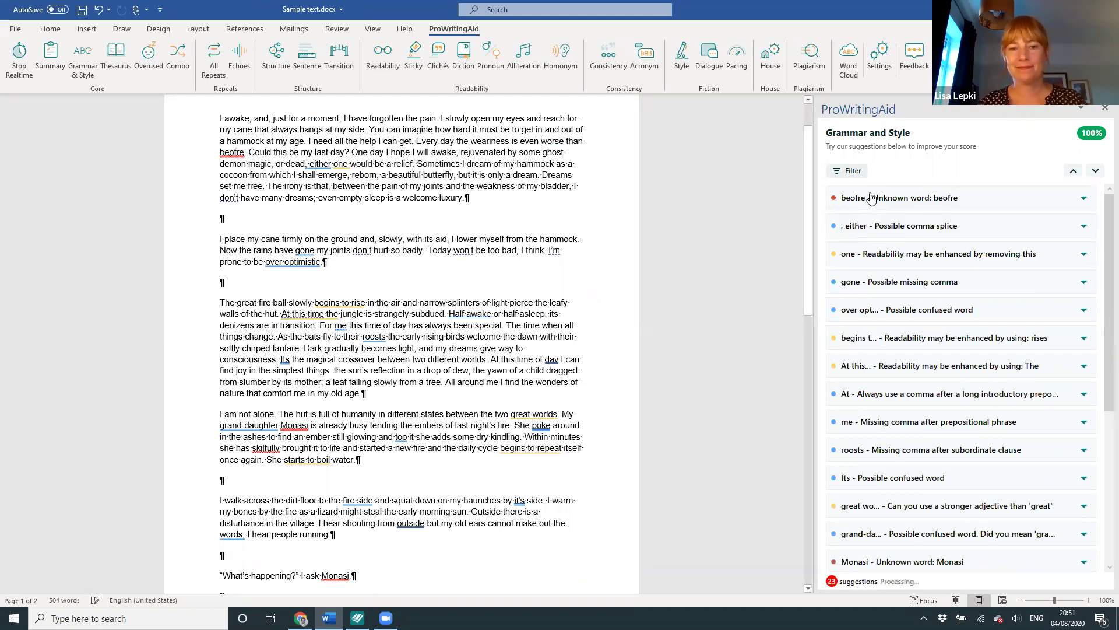
# Step: Expand the ", either" possible comma splice suggestion, view its explanation of comma splices, and close the explanation
pyautogui.click(869, 229)
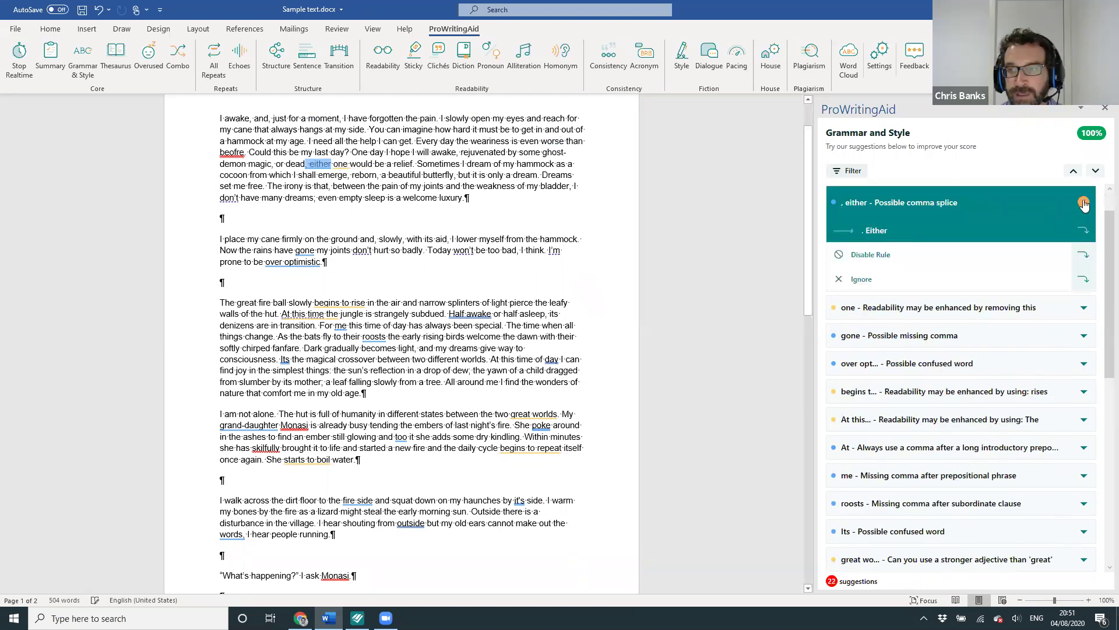
pyautogui.click(1084, 203)
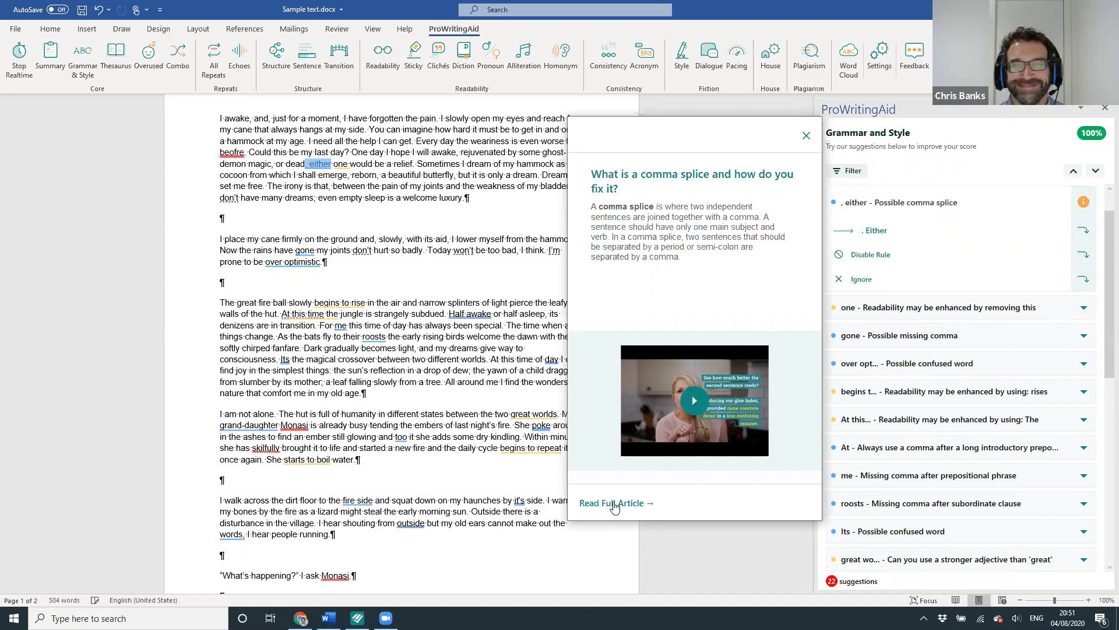
pyautogui.click(806, 138)
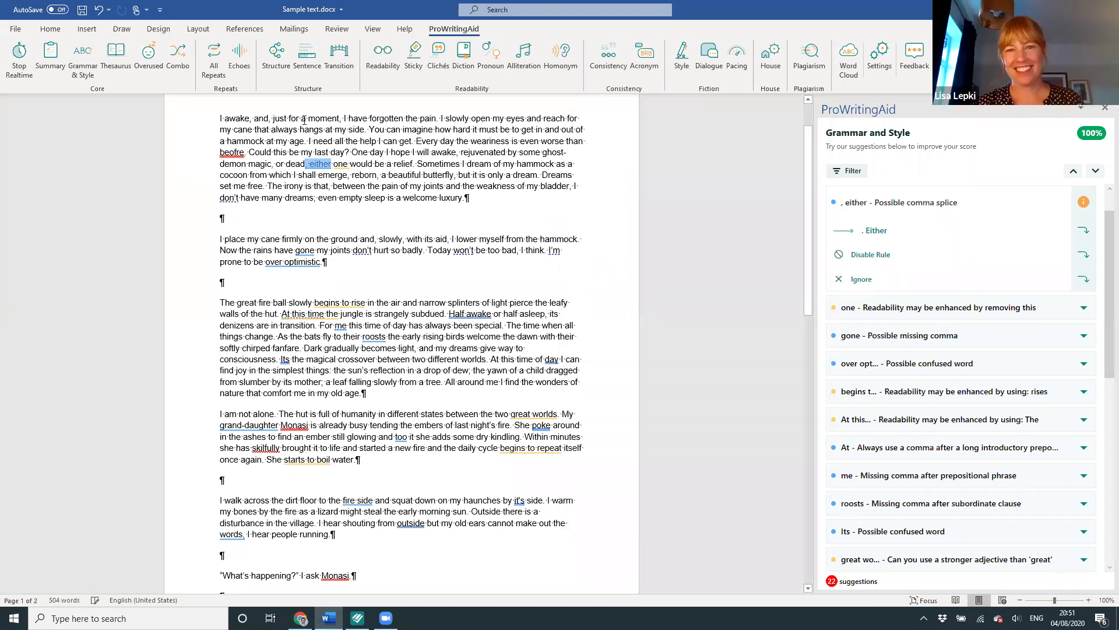
# Step: Replace "over optimistic" with "overoptimistic" and shorten "At this time the" to "The" using the suggestions in the document text
pyautogui.click(277, 264)
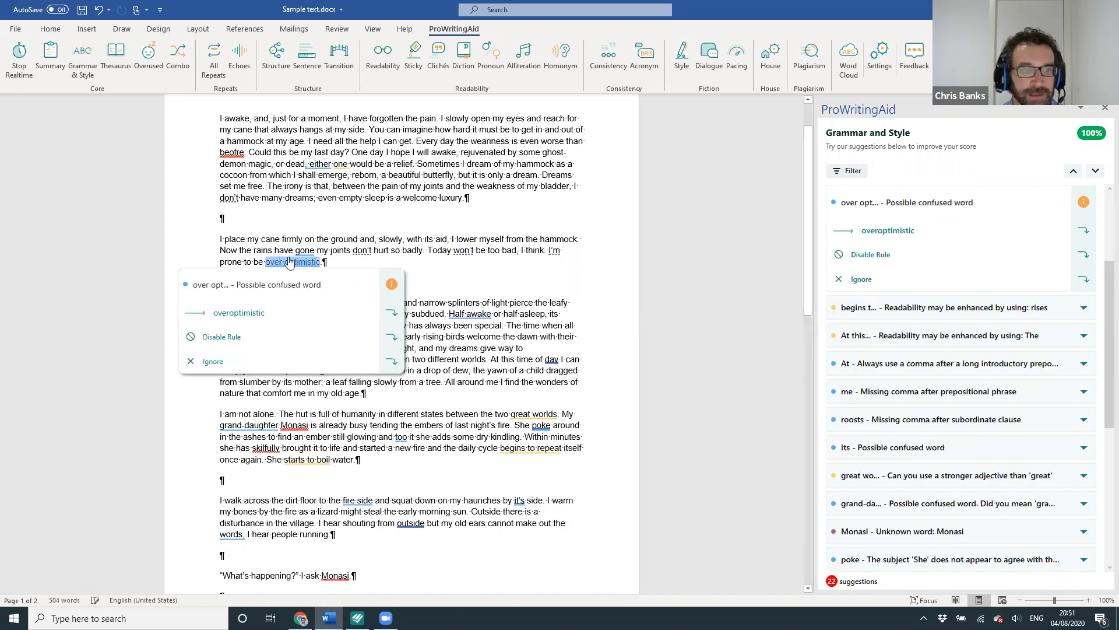
pyautogui.click(271, 312)
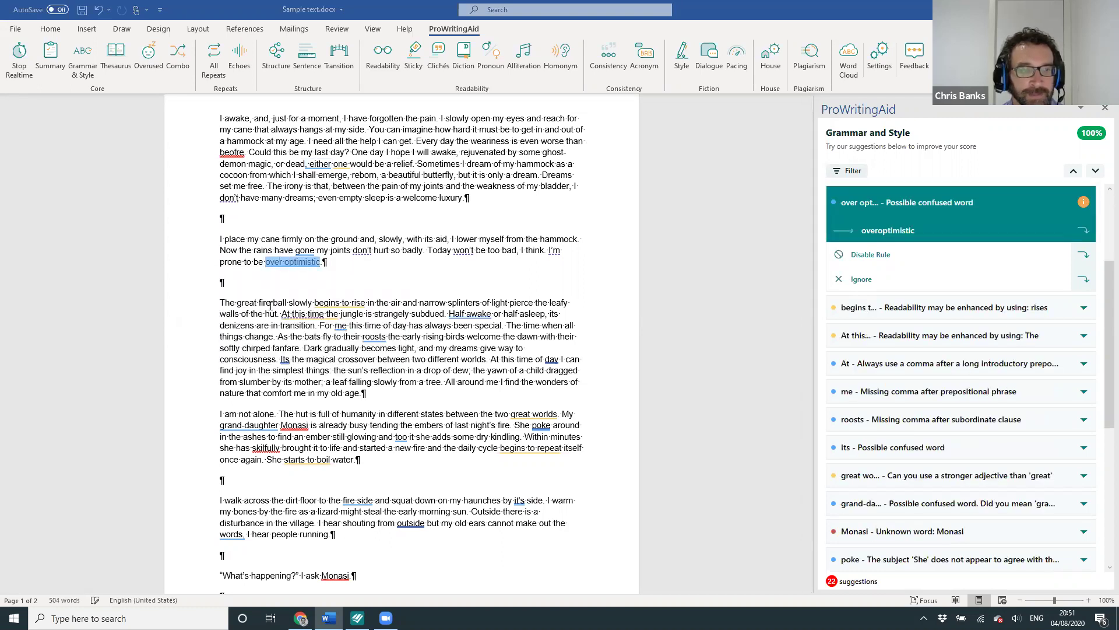
pyautogui.click(306, 314)
pyautogui.click(286, 360)
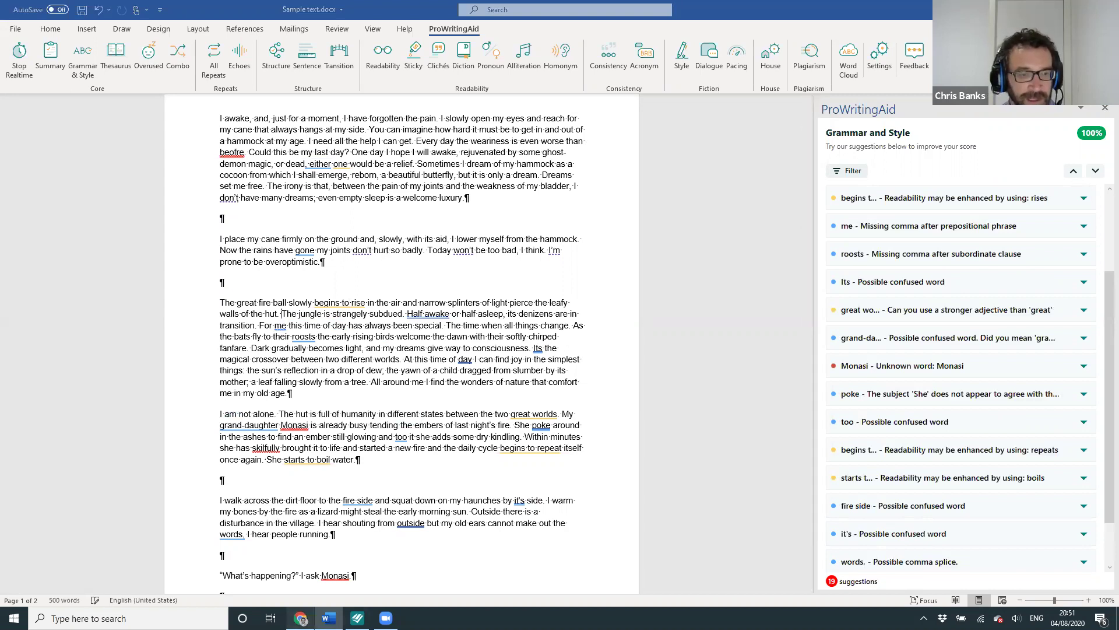
# Step: Switch to the Sample text document in Google Docs in the browser and try to open the ProWritingAid extension's full editor
pyautogui.click(300, 618)
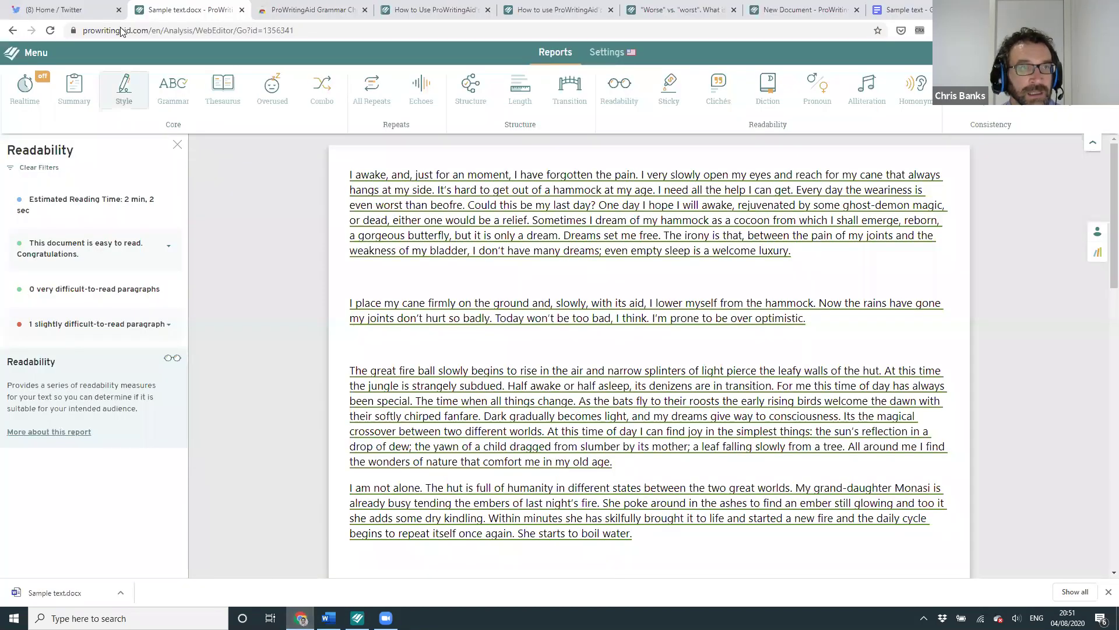
pyautogui.click(925, 8)
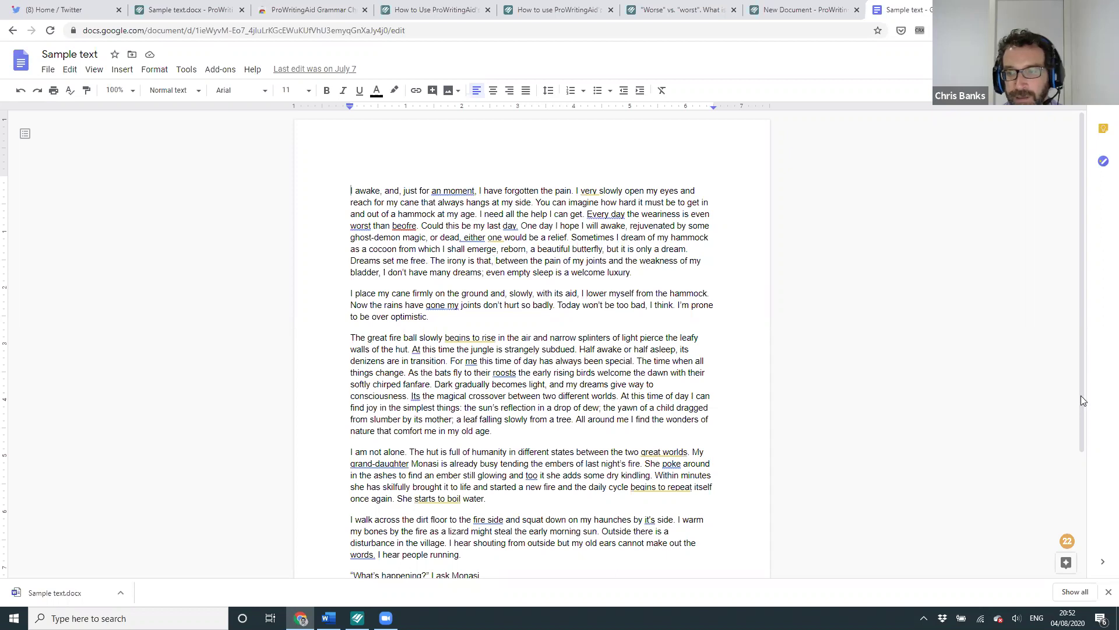
pyautogui.click(1067, 541)
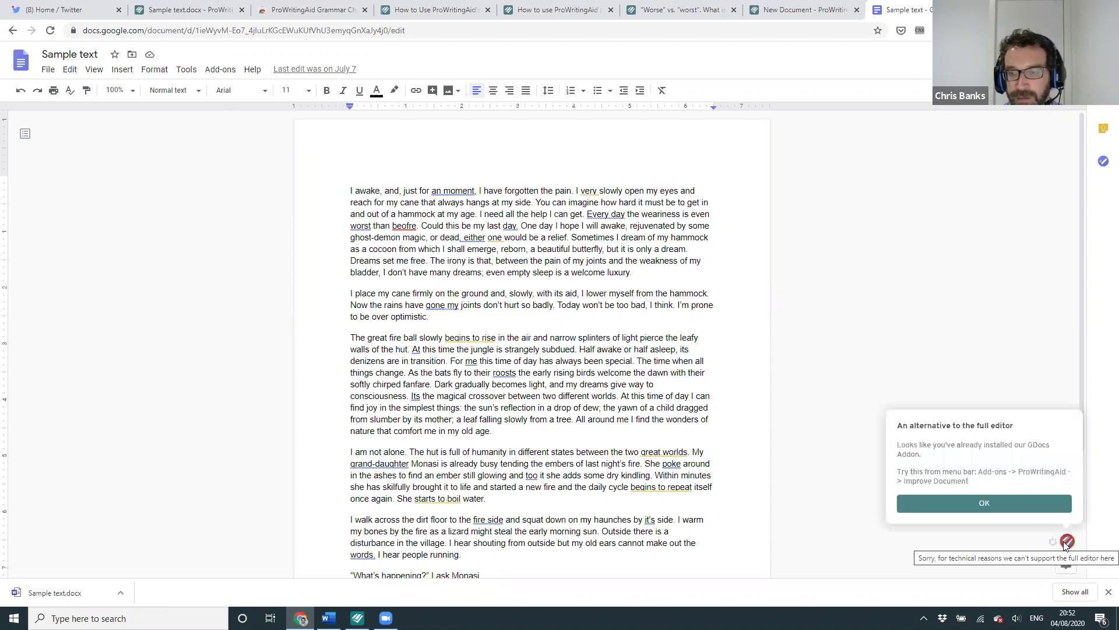
# Step: Open the ProWritingAid add-on's Improve Document editor in Google Docs, decline the license purchase, and close the editor
pyautogui.click(213, 71)
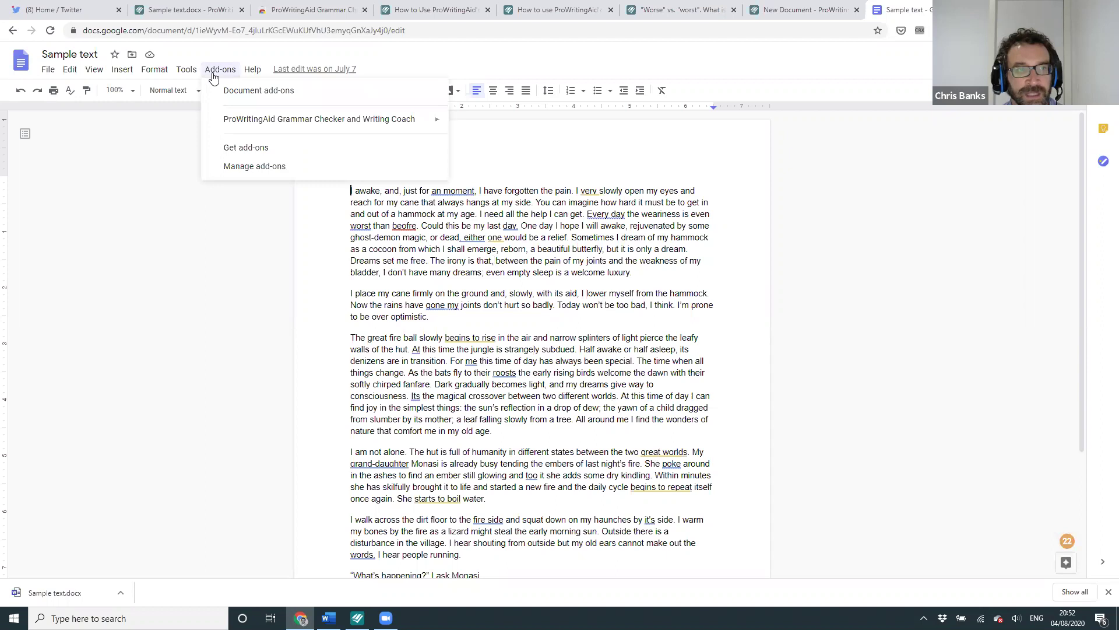
pyautogui.moveTo(269, 128)
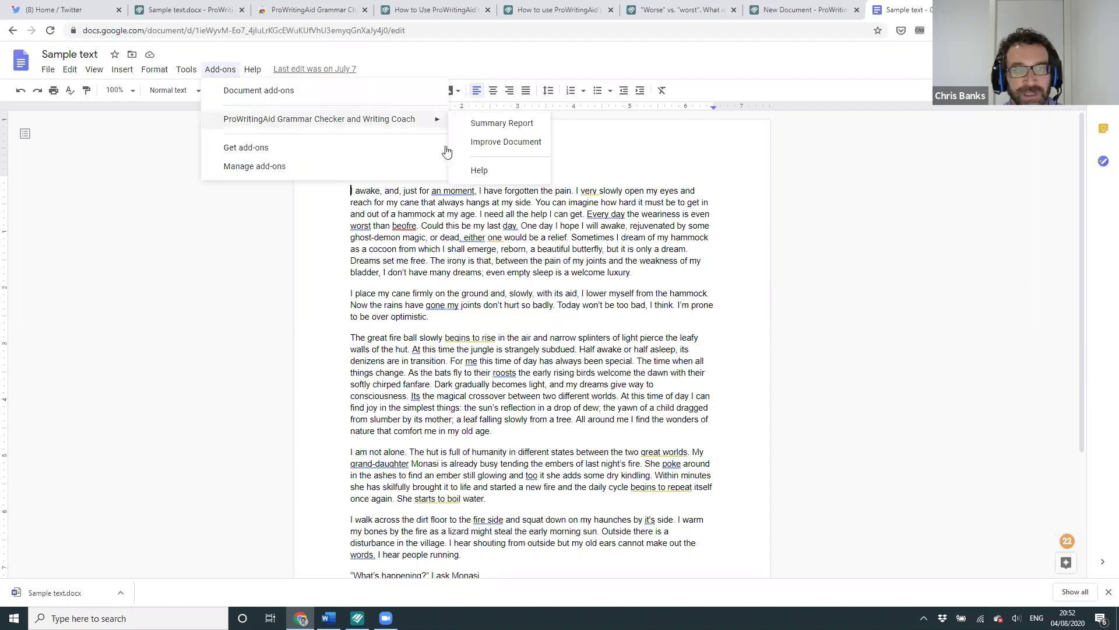
pyautogui.click(501, 142)
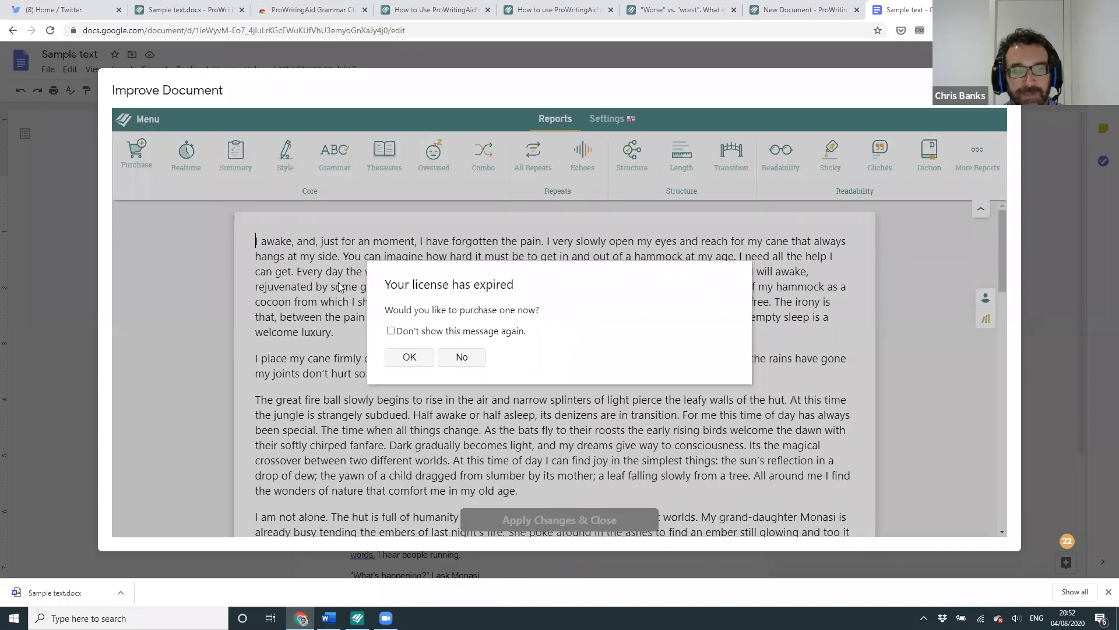
pyautogui.click(460, 358)
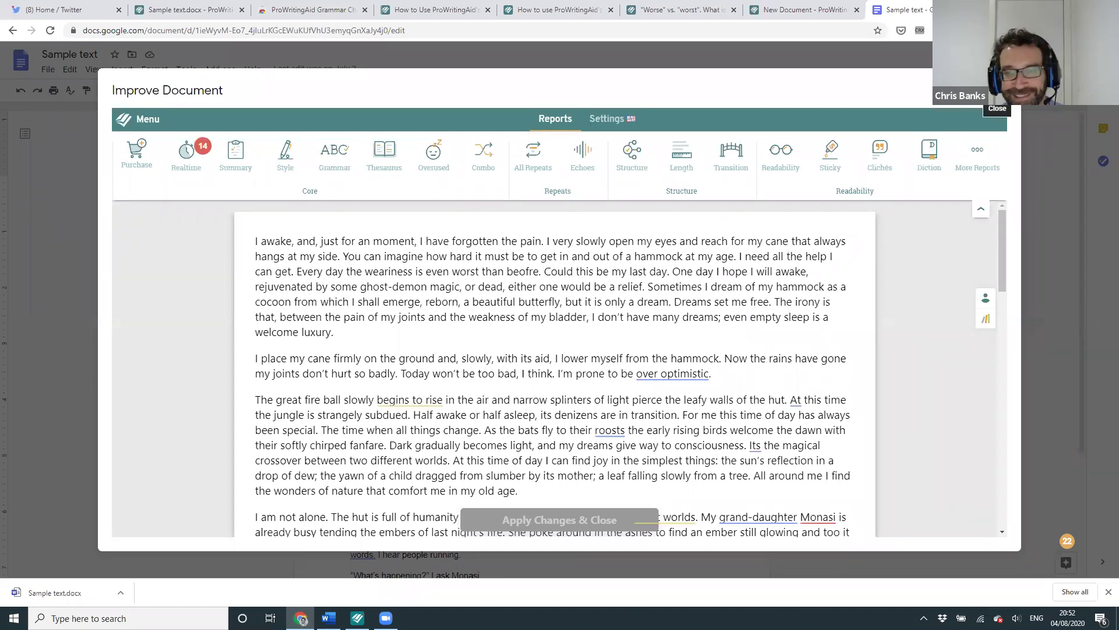
pyautogui.click(998, 96)
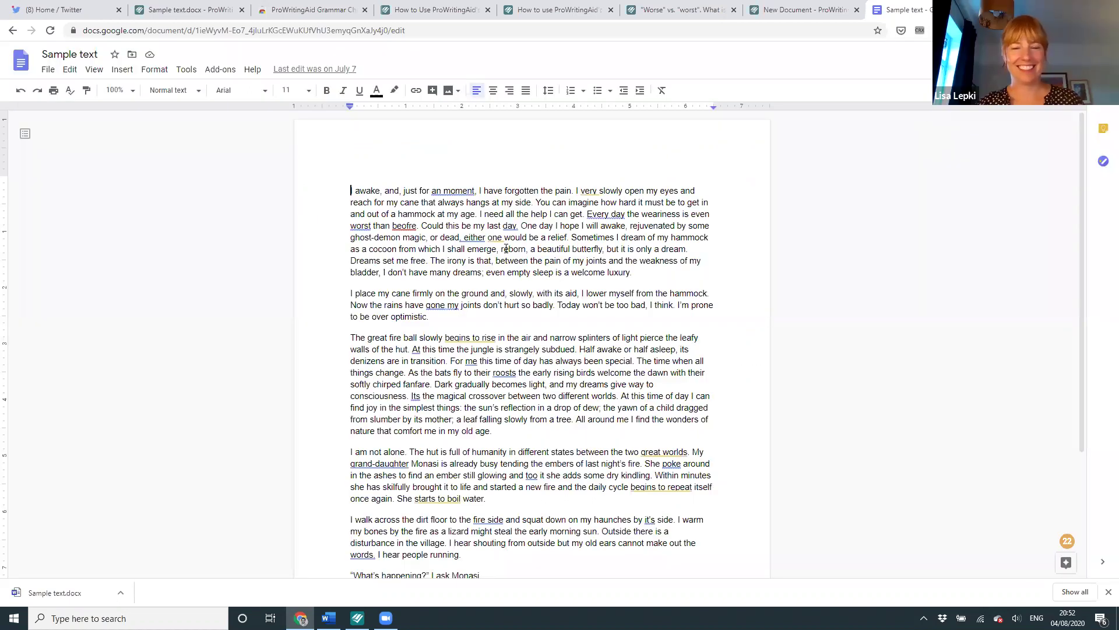
# Step: Show the inline suggestion for "Every day" and look over the underlined issues in the Google Docs text
pyautogui.click(606, 214)
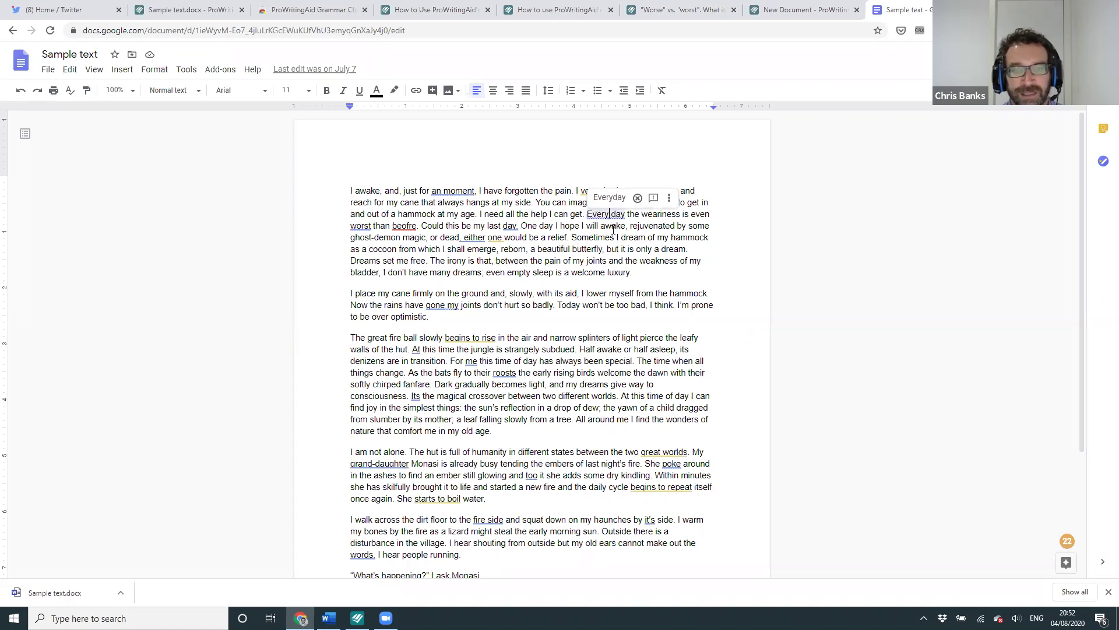
pyautogui.scroll(-3, 613, 230)
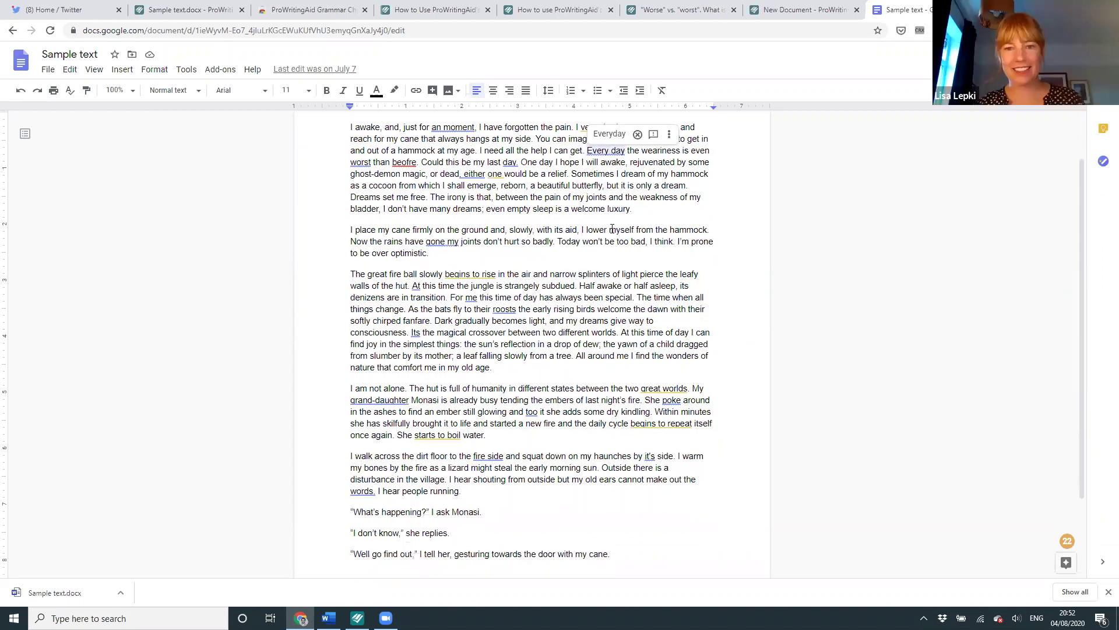
pyautogui.scroll(3, 608, 228)
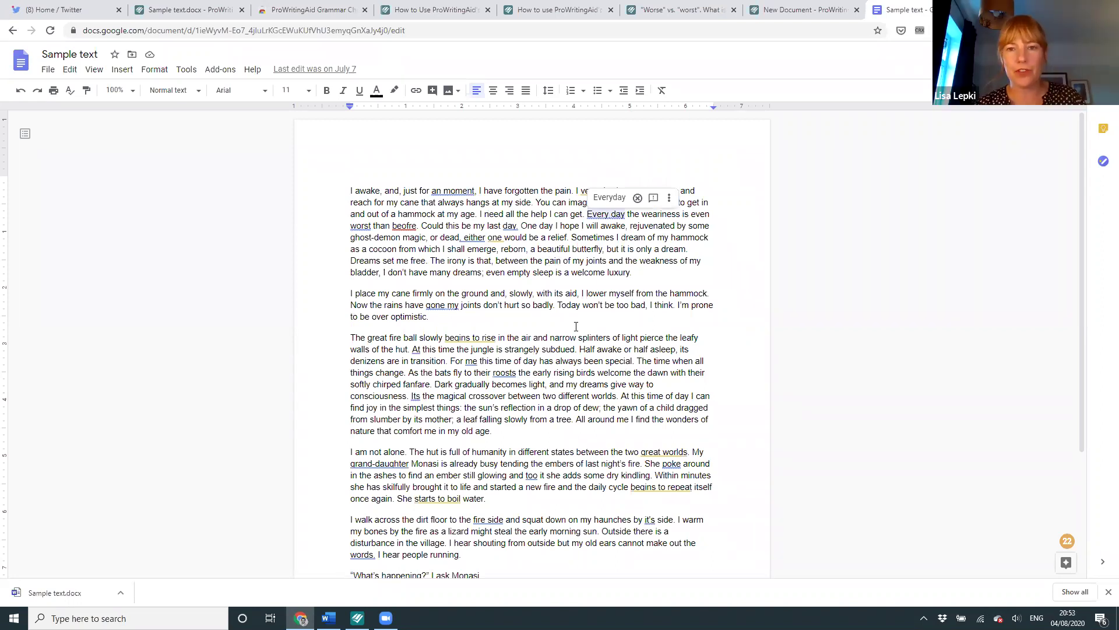
# Step: Return to Sample text.docx in the ProWritingAid web editor and close the Readability report
pyautogui.click(190, 10)
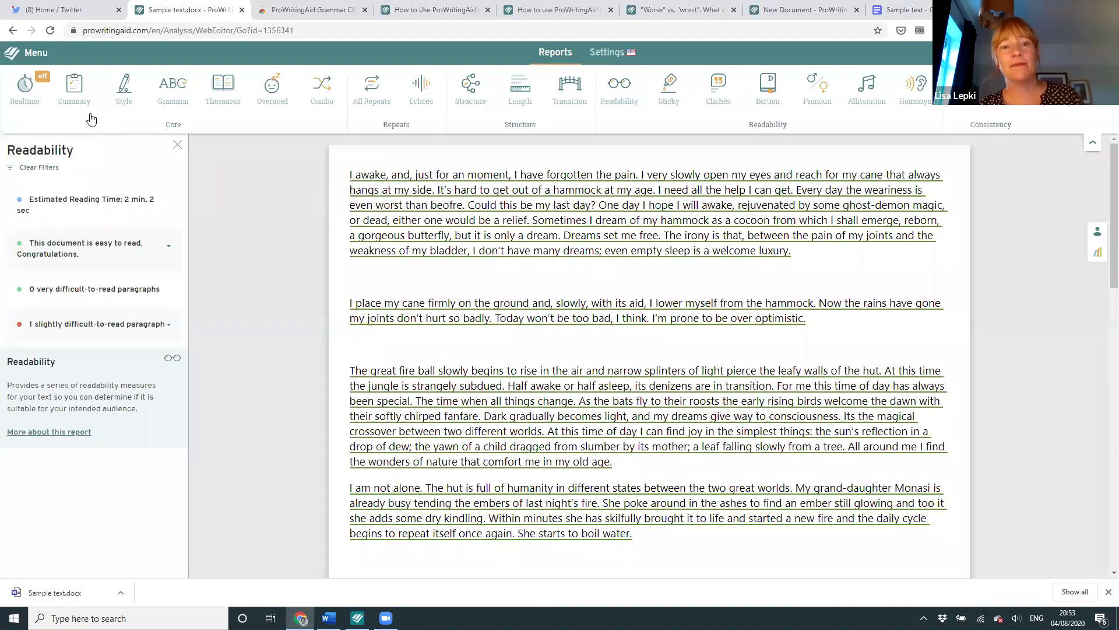
pyautogui.click(178, 144)
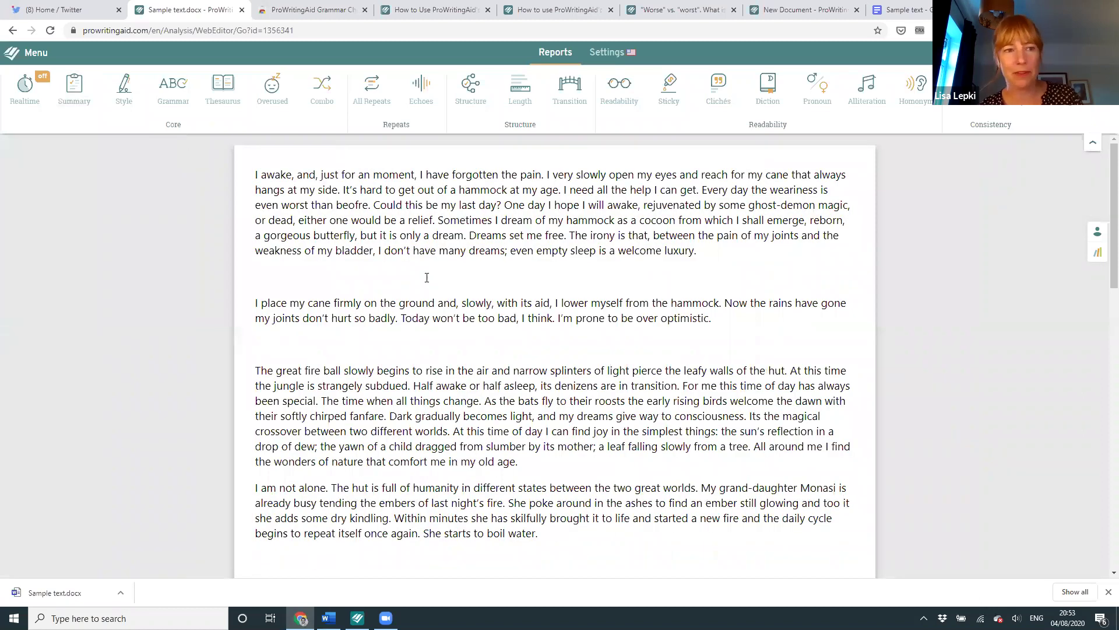
# Step: Switch to Word, create a ProWritingAid word cloud, regenerate it with the Boopee font, and close the word cloud
pyautogui.click(328, 617)
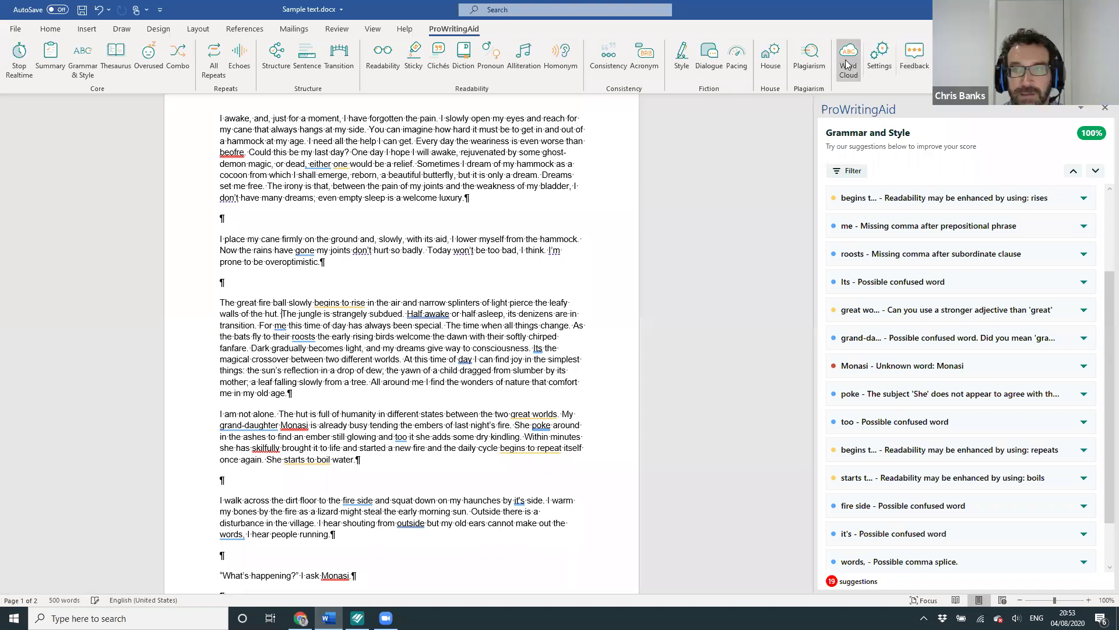
pyautogui.click(847, 64)
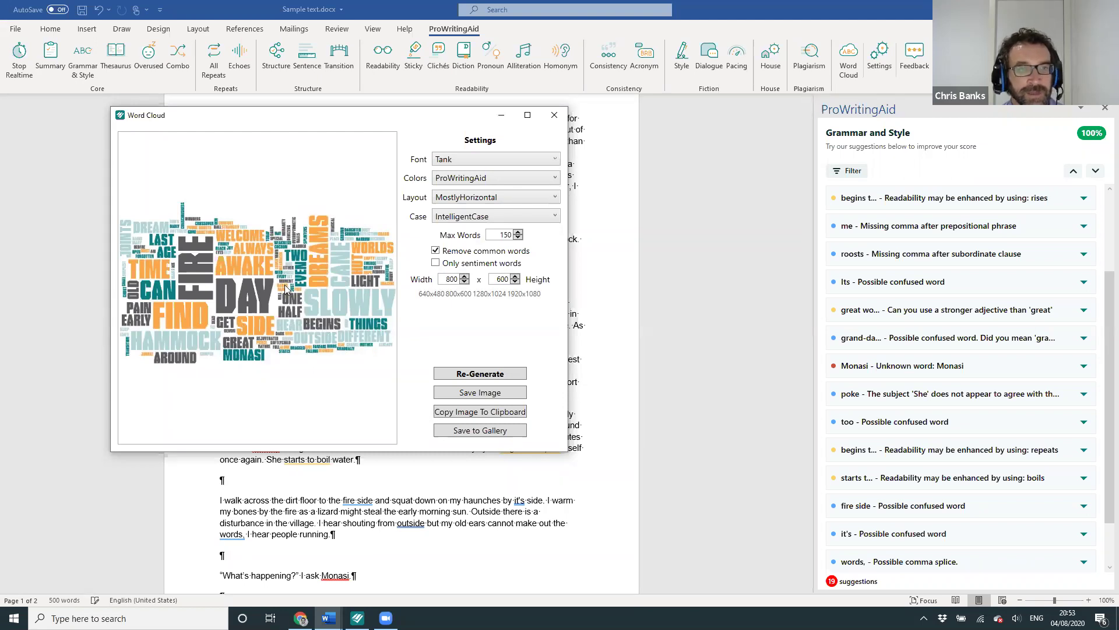
pyautogui.click(502, 159)
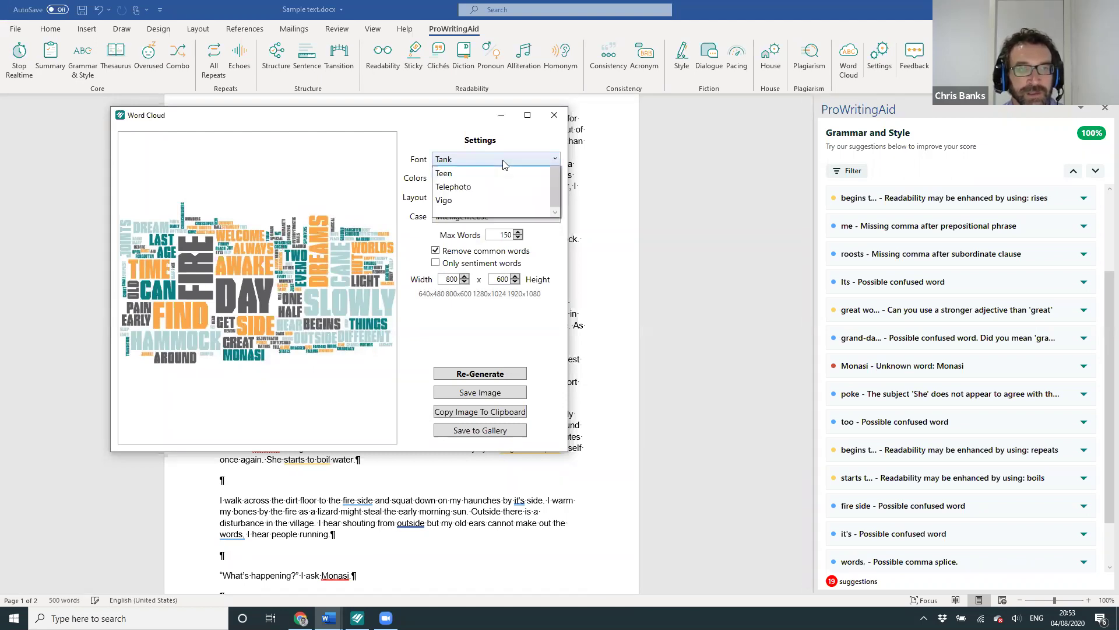
pyautogui.scroll(3, 500, 175)
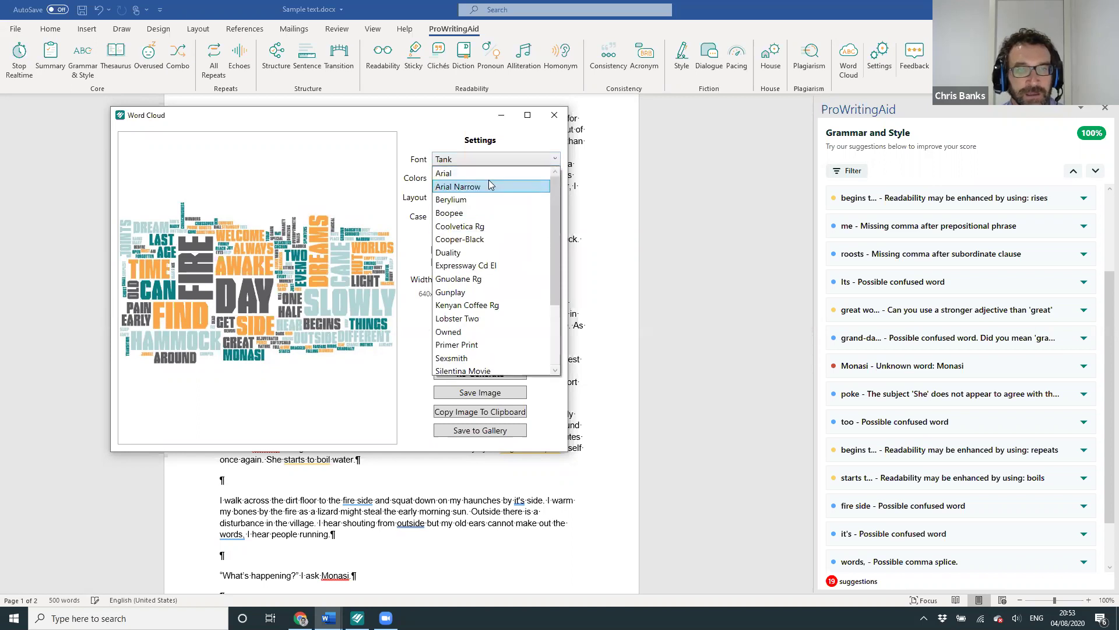
pyautogui.click(476, 214)
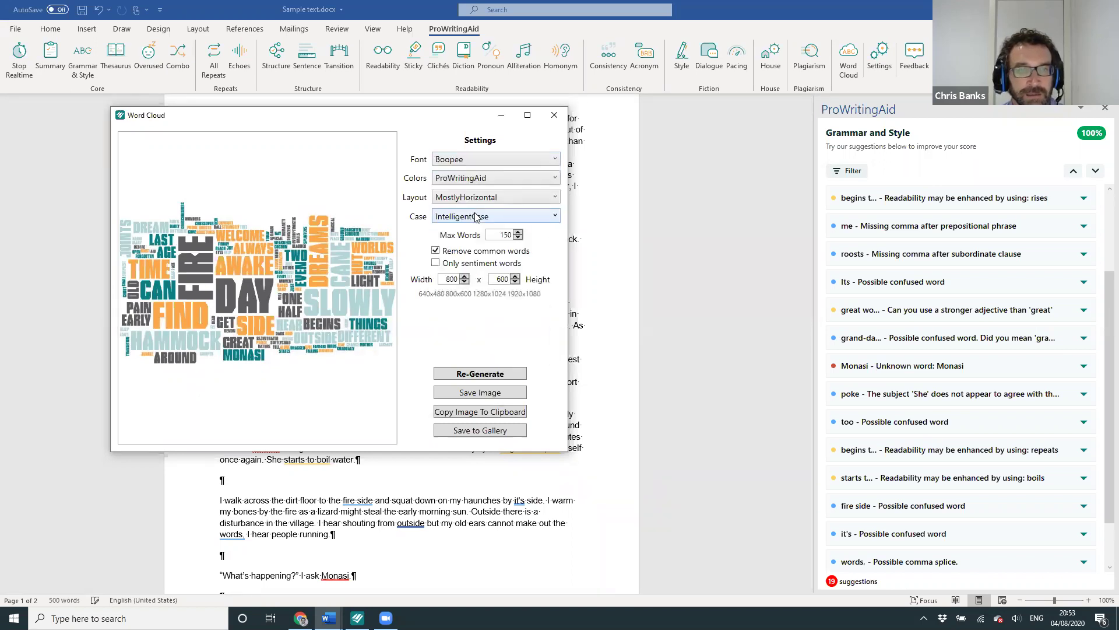
pyautogui.click(468, 371)
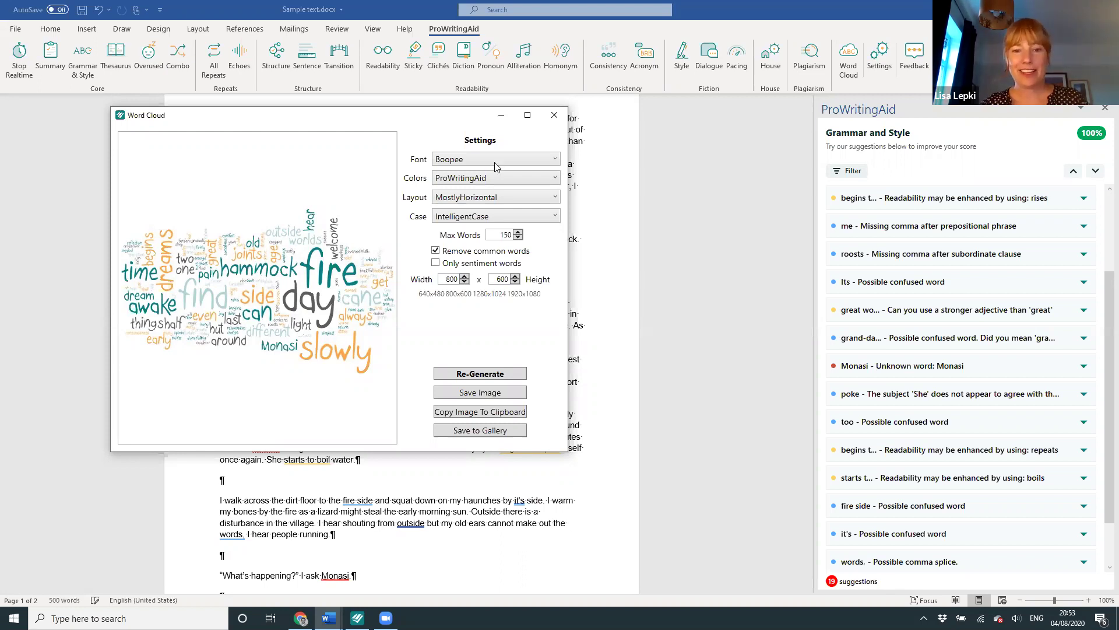
pyautogui.click(554, 116)
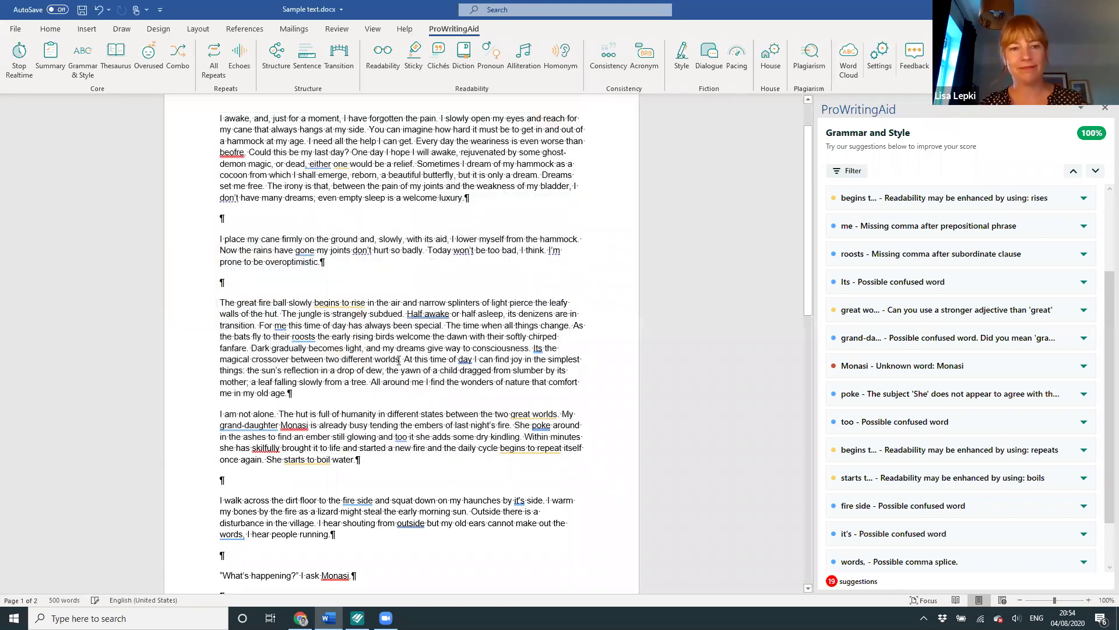
# Step: Switch back to the ProWritingAid web editor, open the Word Explorer, and look up the word "beautiful"
pyautogui.hotkey('alt', 'Tab')
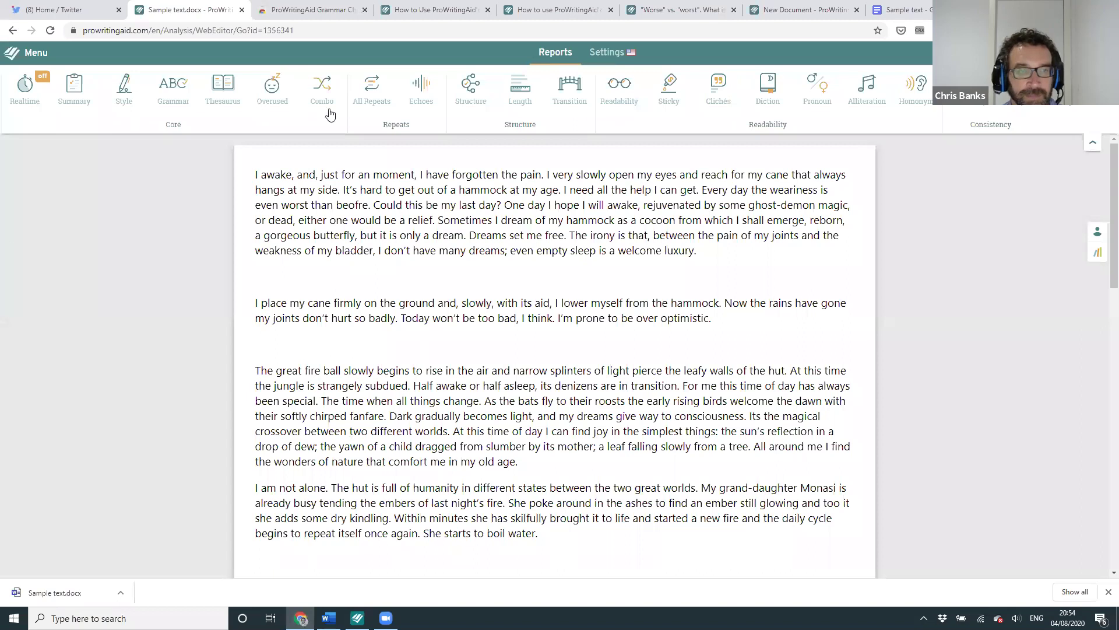
pyautogui.click(20, 54)
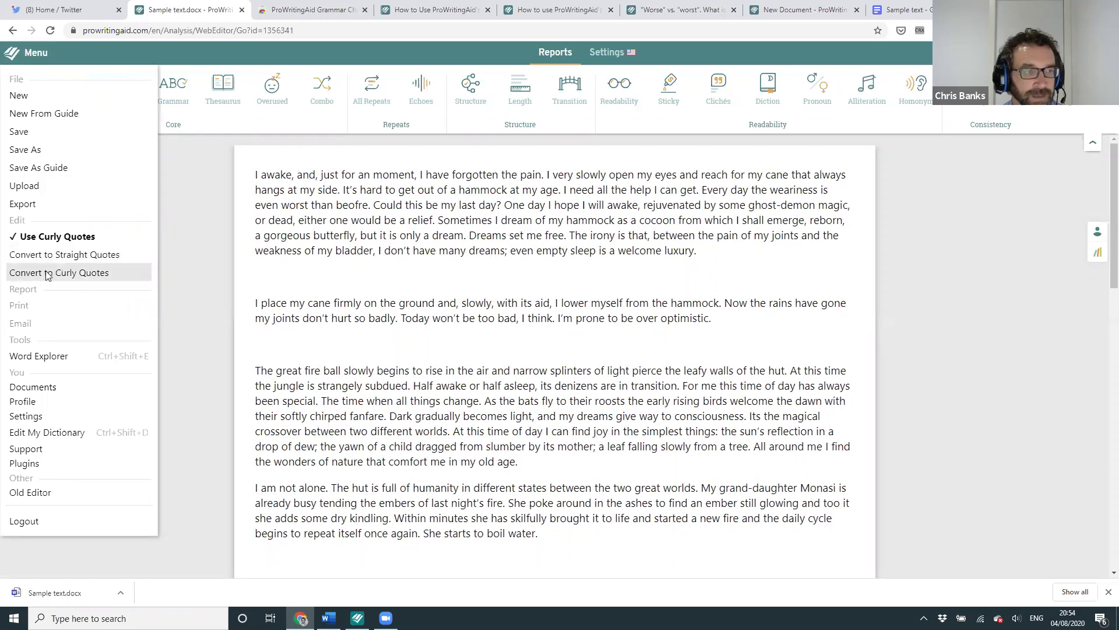
pyautogui.click(37, 357)
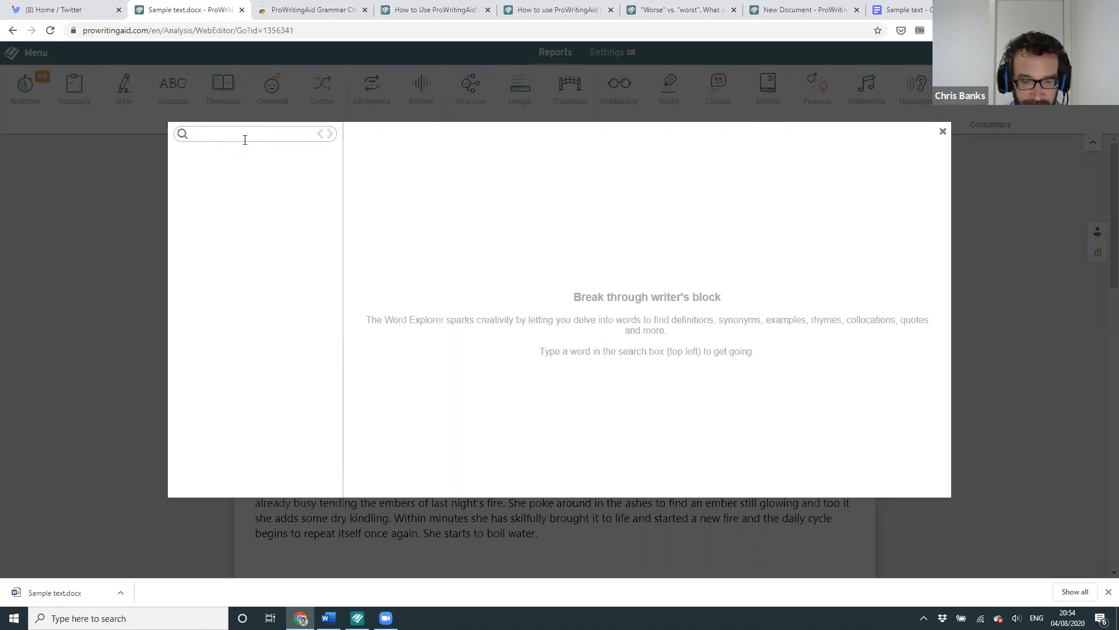
pyautogui.click(245, 140)
pyautogui.write('beautiful')
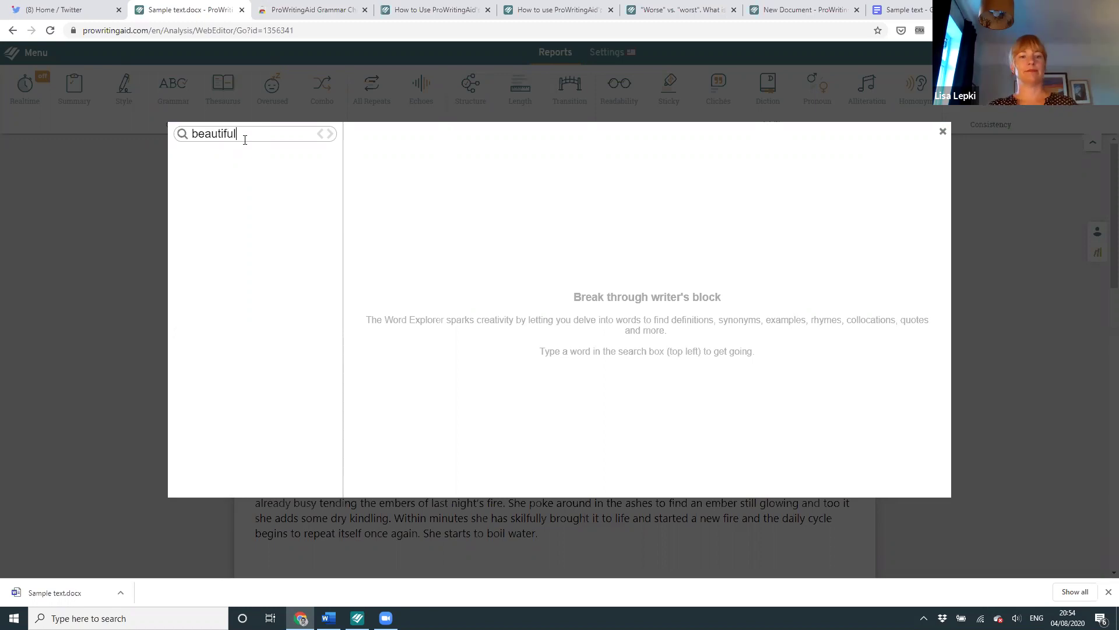
pyautogui.press('Return')
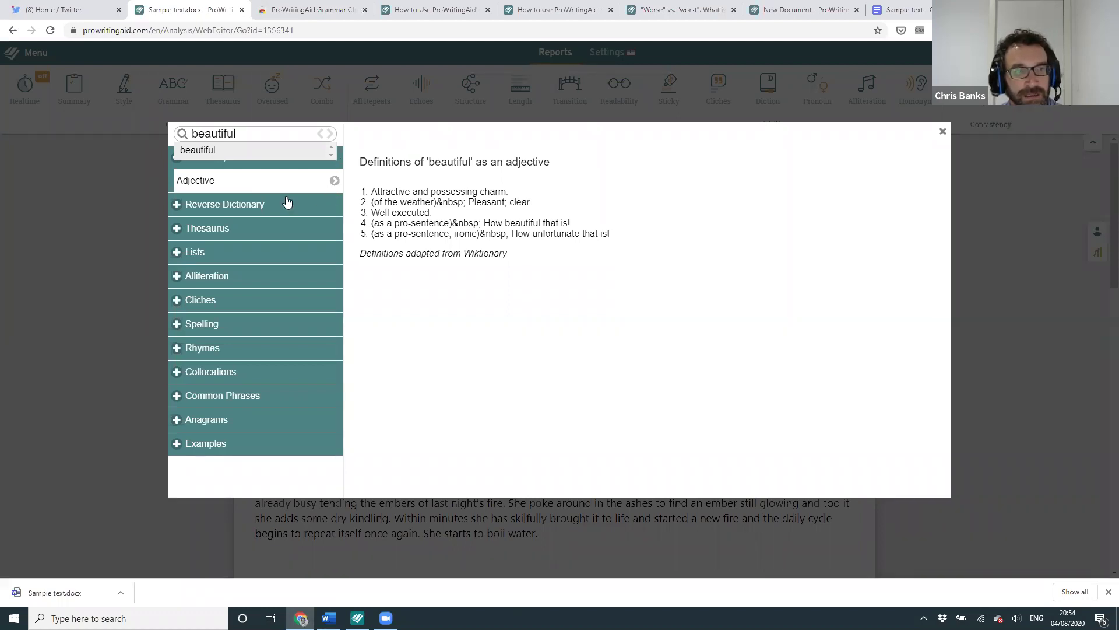
# Step: Look through the Reverse Dictionary words that have "beautiful" in their definitions
pyautogui.click(264, 209)
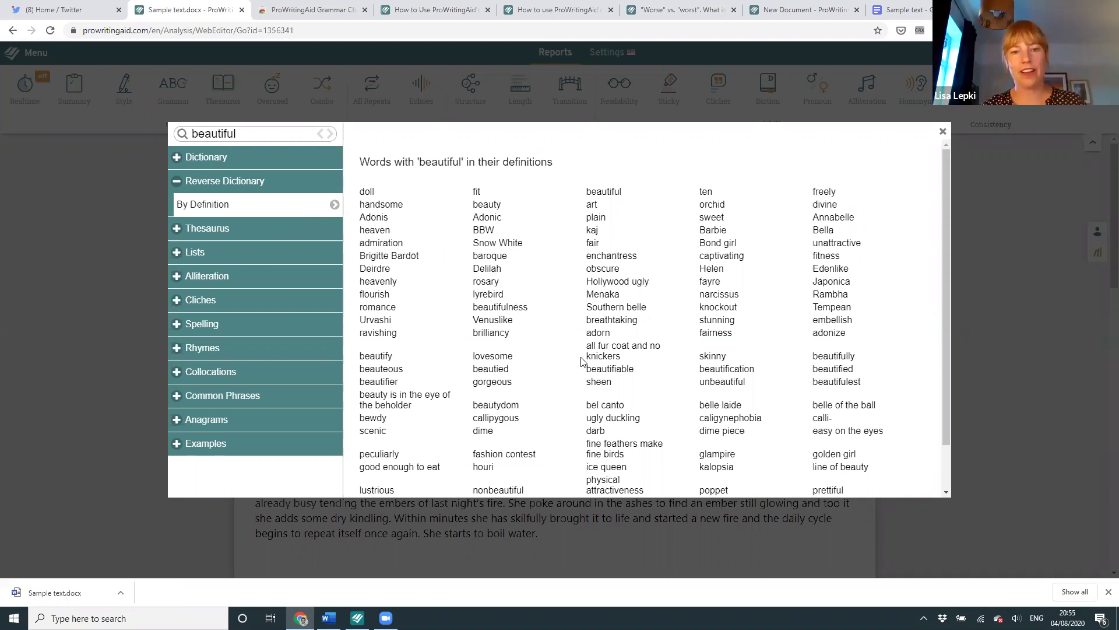
pyautogui.scroll(-2, 584, 366)
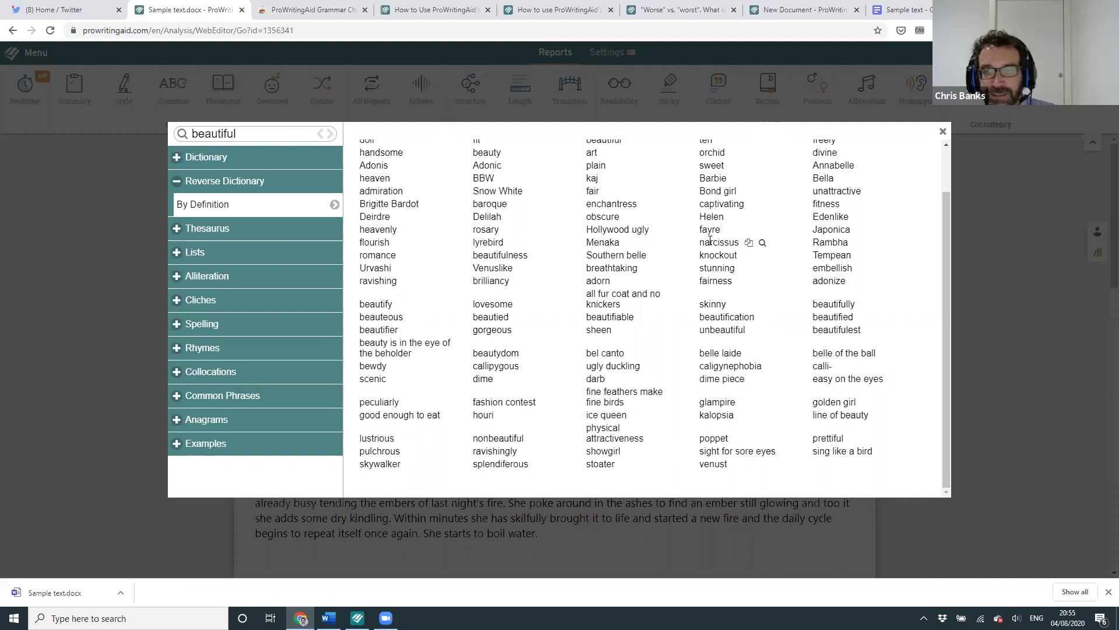
pyautogui.scroll(1, 710, 240)
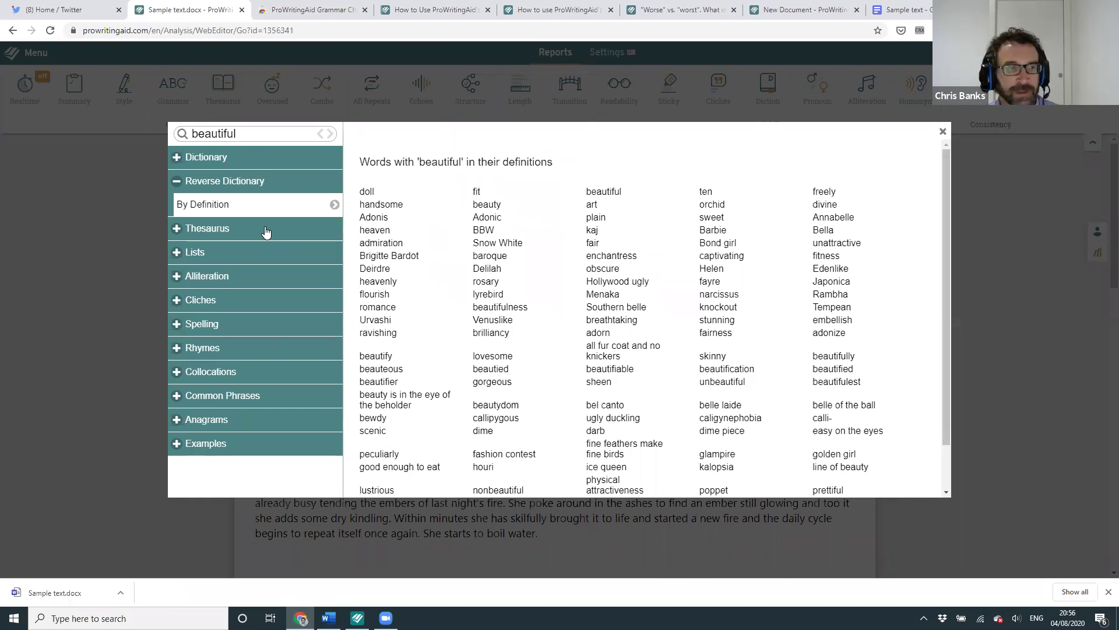
# Step: Show the Thesaurus synonyms of "beautiful" and then its contextually related words
pyautogui.click(202, 228)
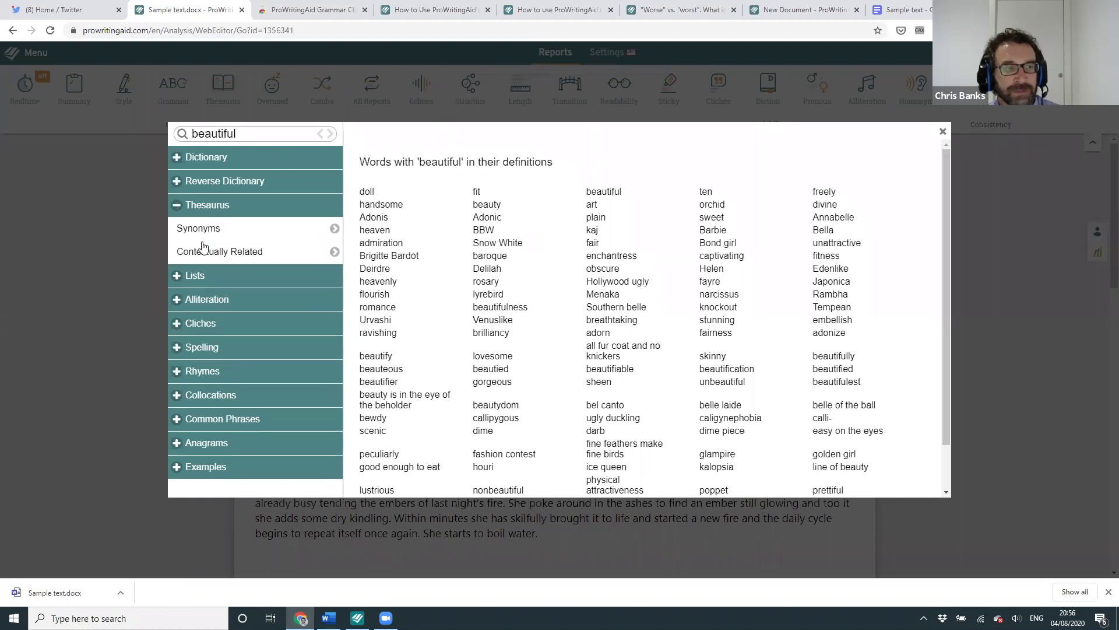
pyautogui.click(201, 229)
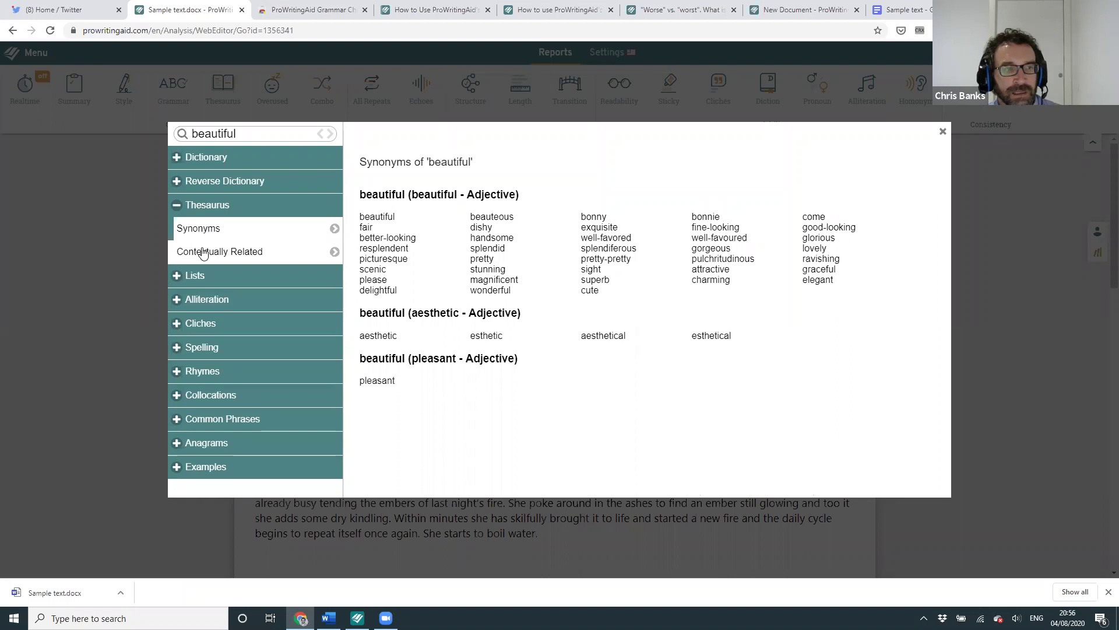
pyautogui.click(201, 252)
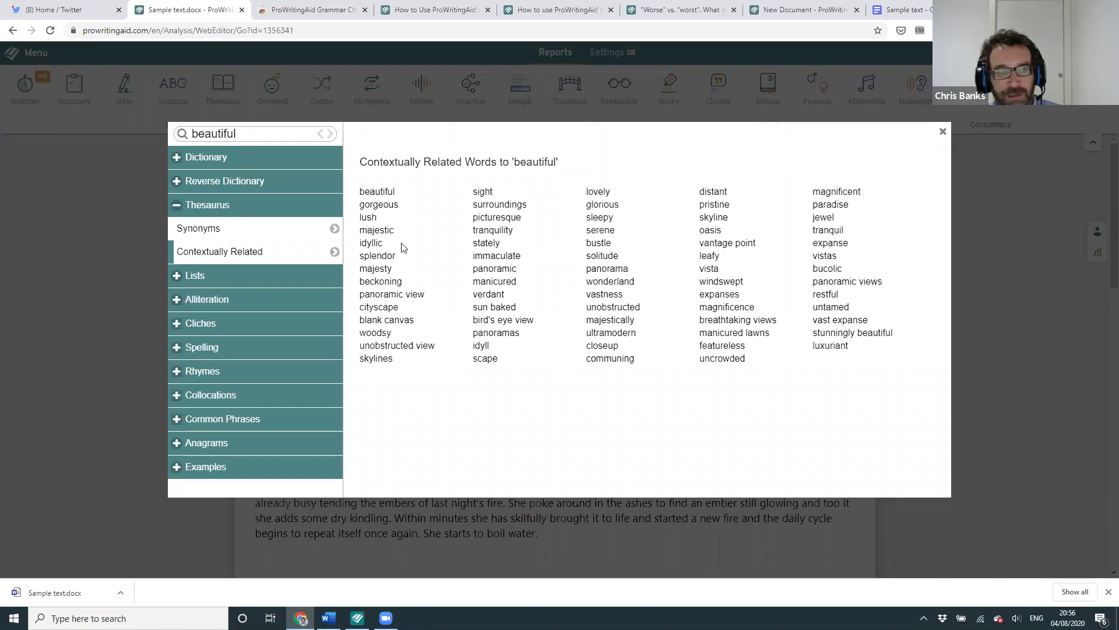
# Step: Look over the Lists and Alliteration options for "beautiful" and show the cliches using the word itself
pyautogui.click(198, 275)
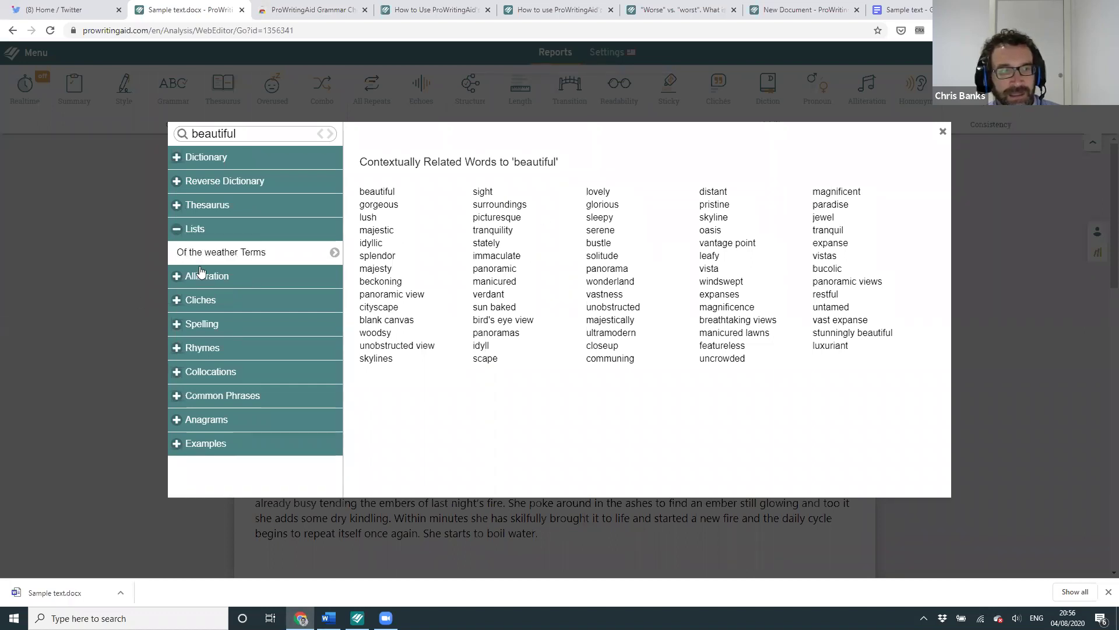
pyautogui.click(201, 282)
pyautogui.scroll(-3, 201, 282)
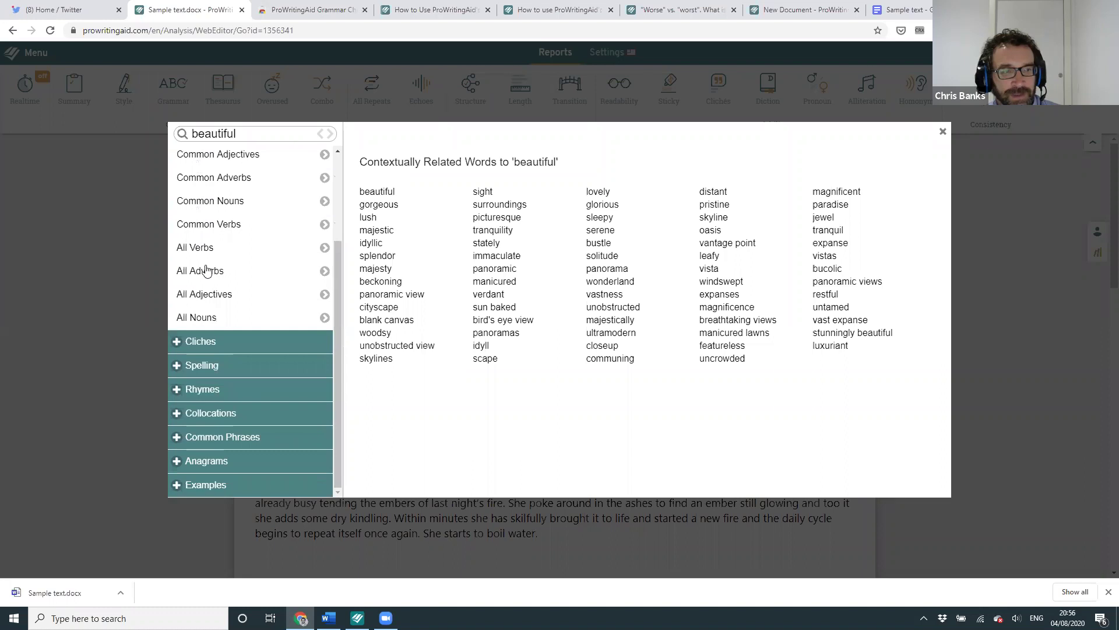
pyautogui.click(196, 346)
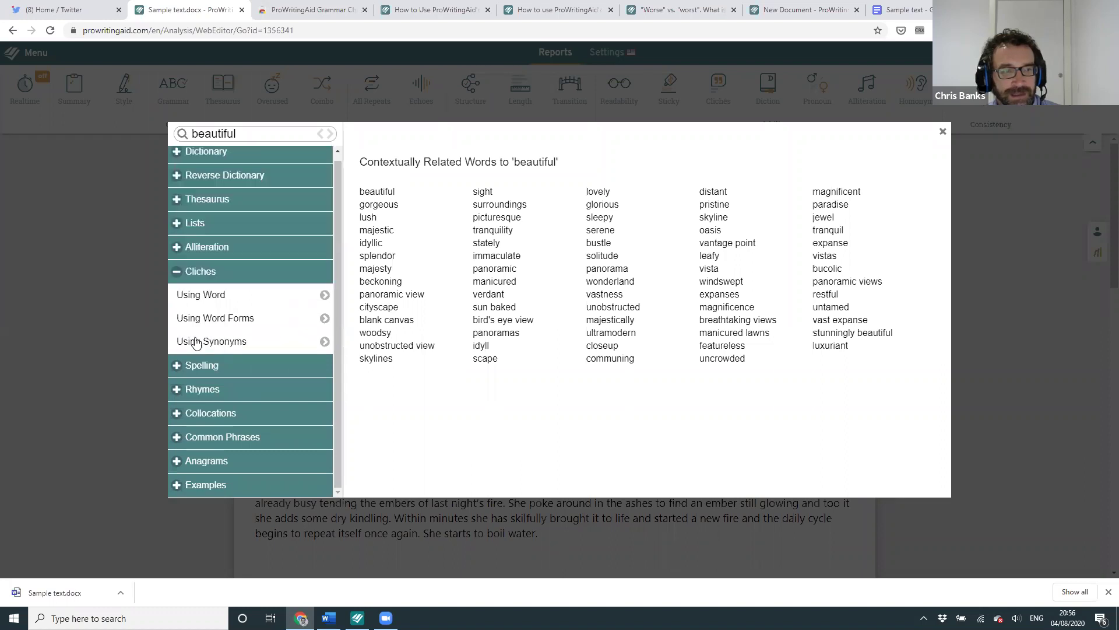
pyautogui.click(208, 296)
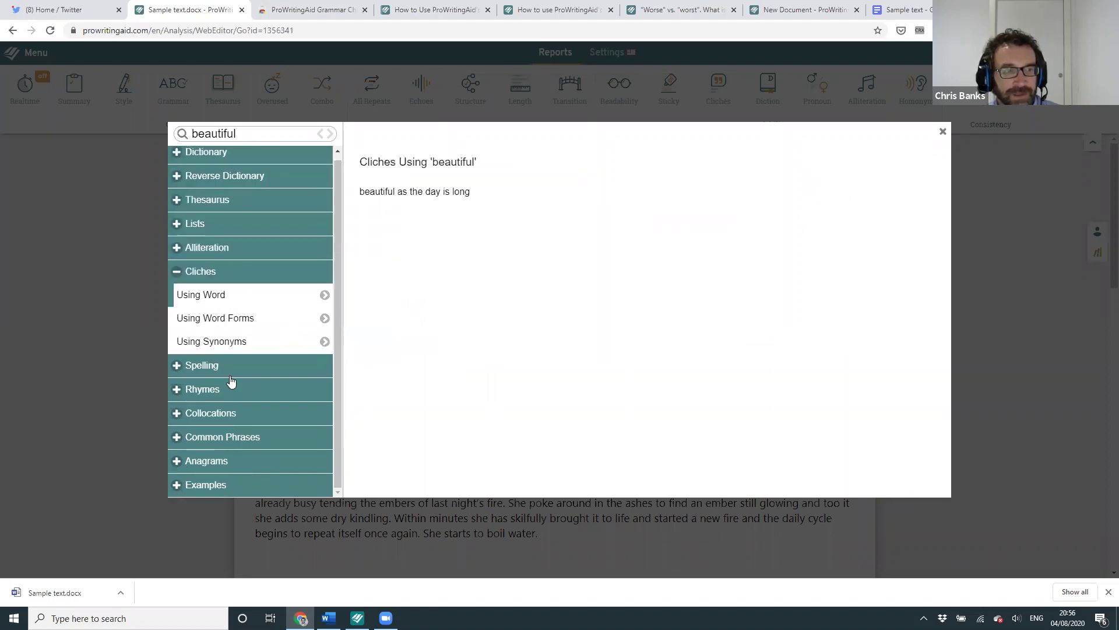
# Step: Show the other related spellings of "beautiful" and expand its rhyme options
pyautogui.click(194, 368)
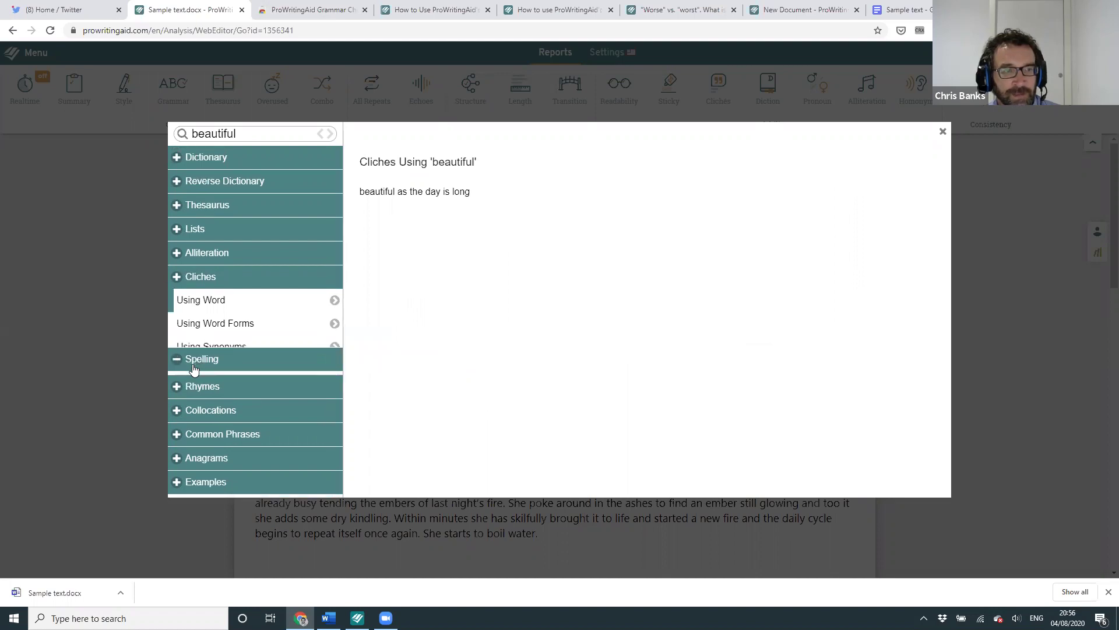
pyautogui.click(215, 326)
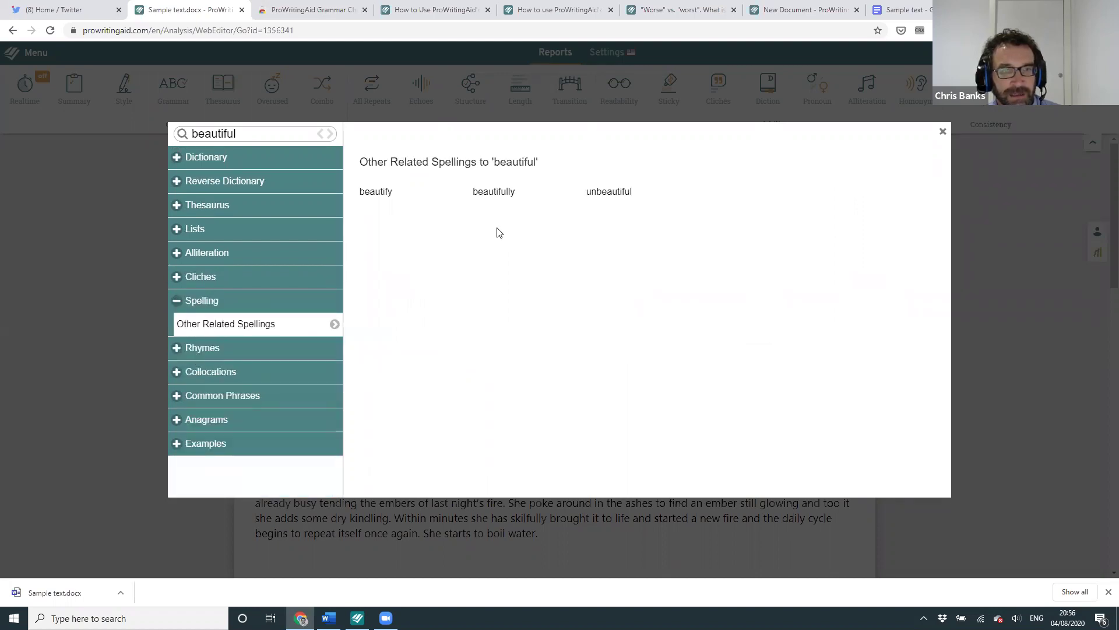
pyautogui.click(213, 348)
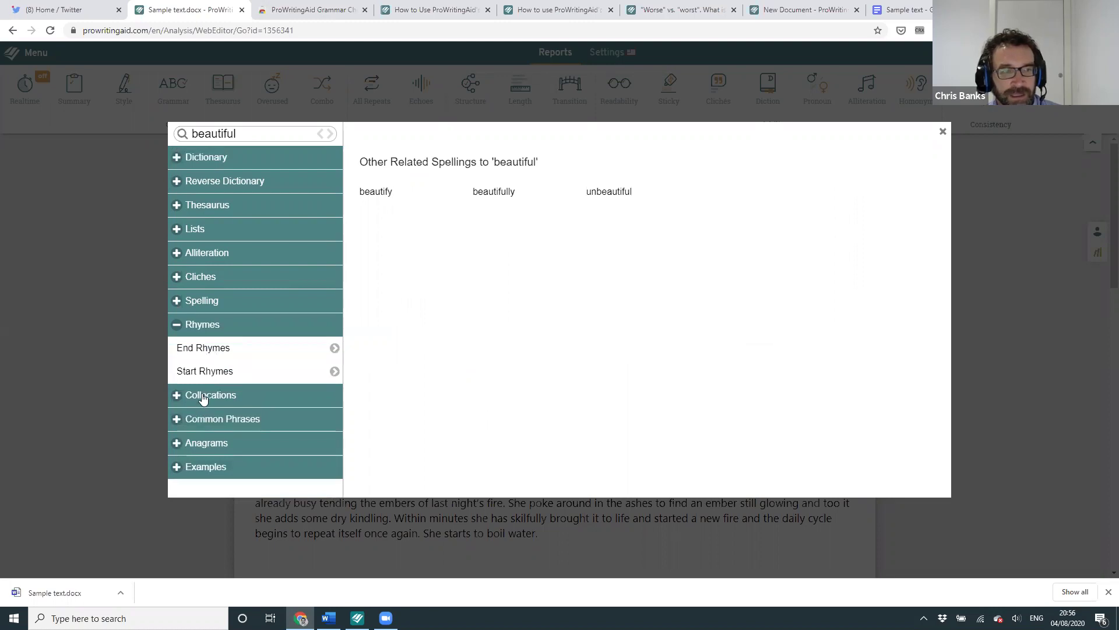
# Step: Show the collocations for nouns used after "beautiful" and the common 2-word phrases containing it
pyautogui.click(201, 395)
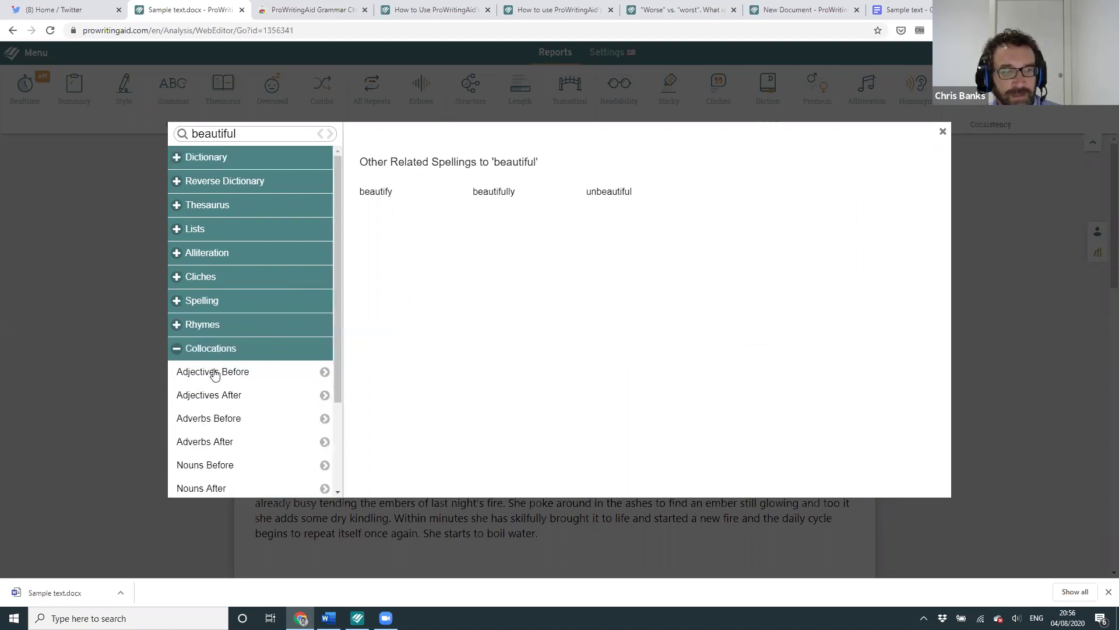
pyautogui.scroll(-2, 213, 374)
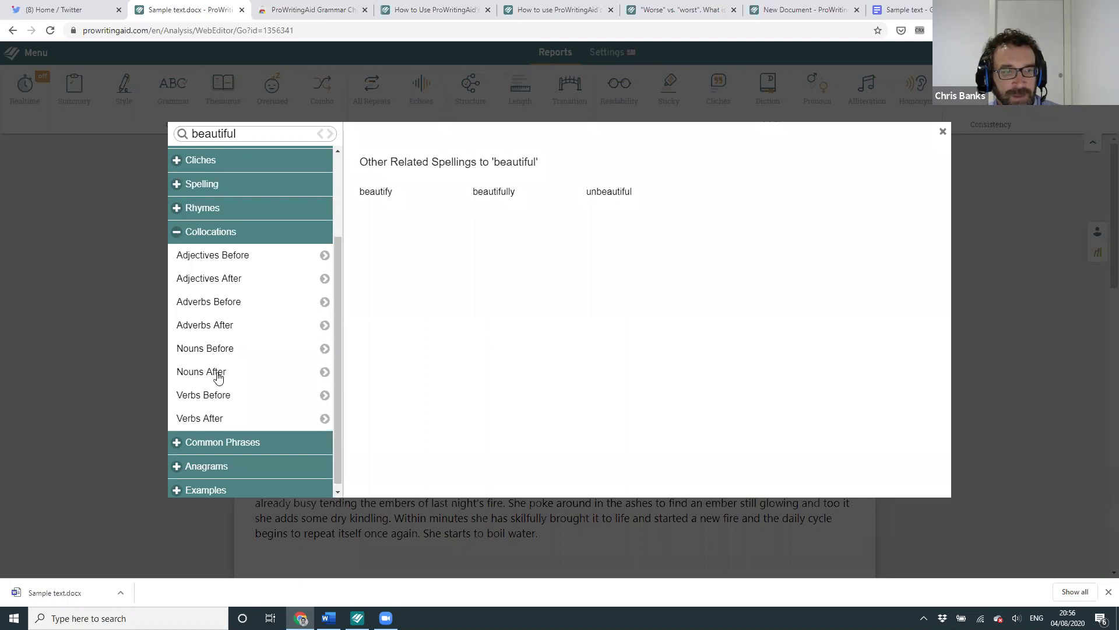
pyautogui.click(218, 376)
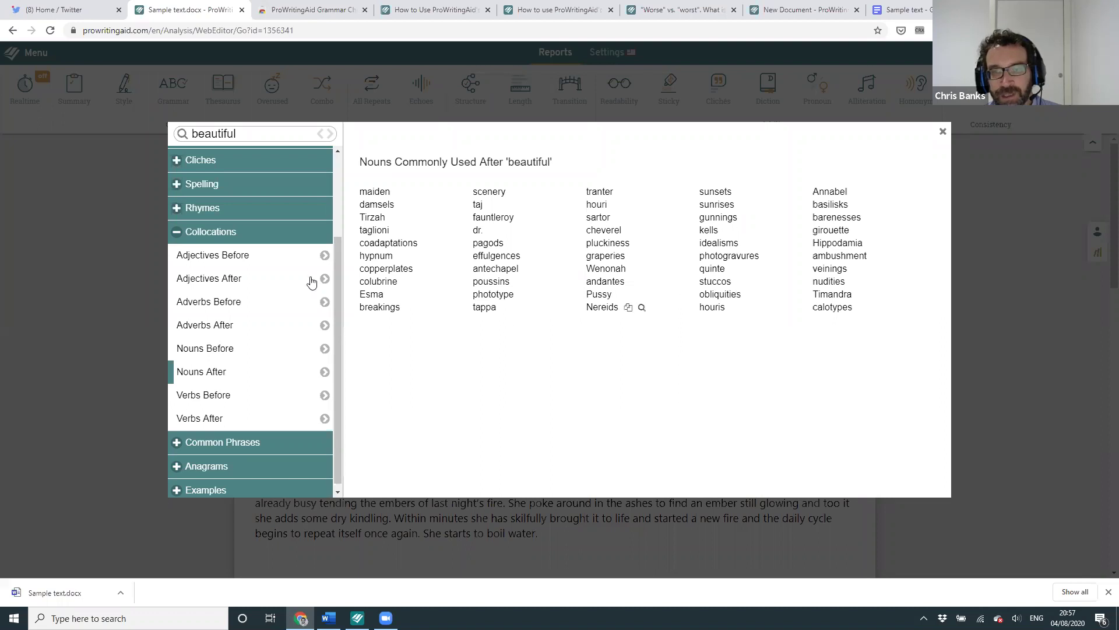
pyautogui.click(197, 442)
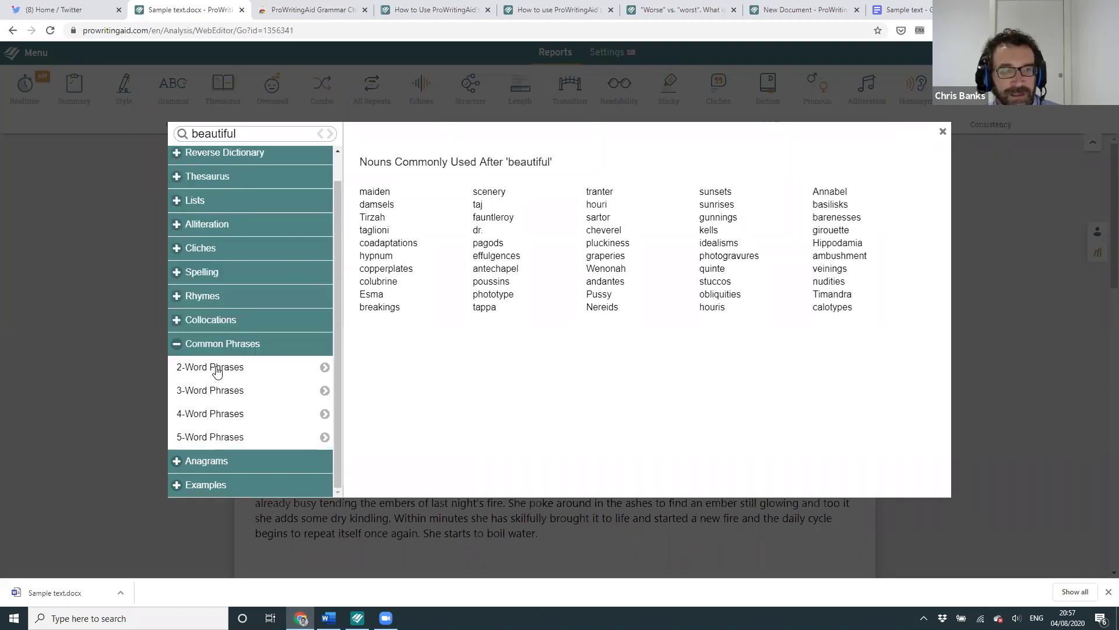
pyautogui.click(217, 372)
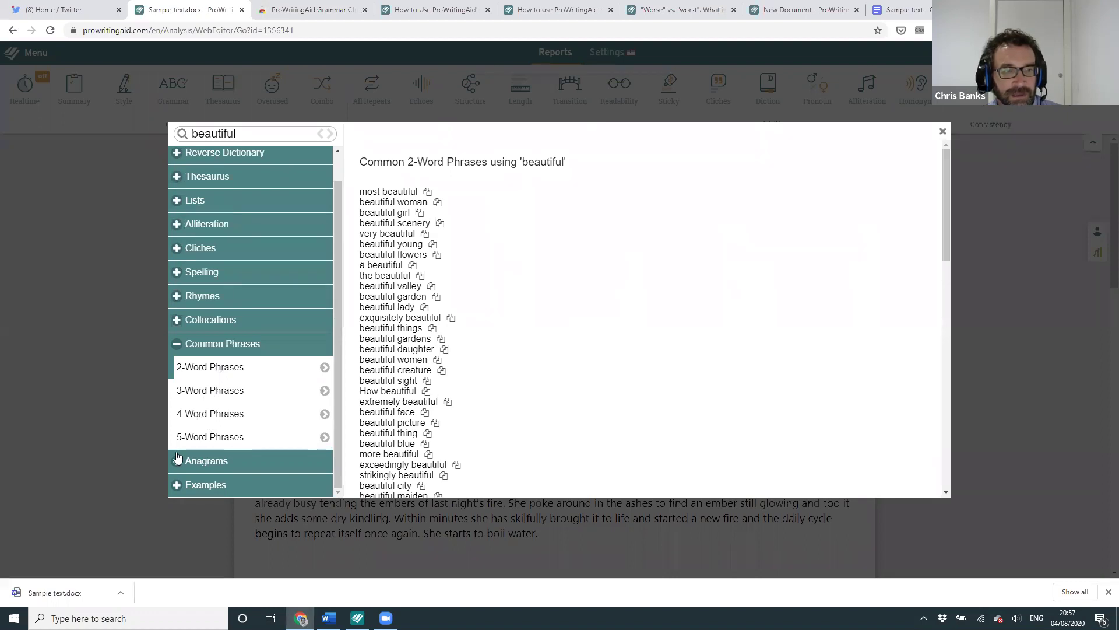
# Step: Read usage examples of "beautiful" from books and from quotes, and close the Word Explorer
pyautogui.click(201, 485)
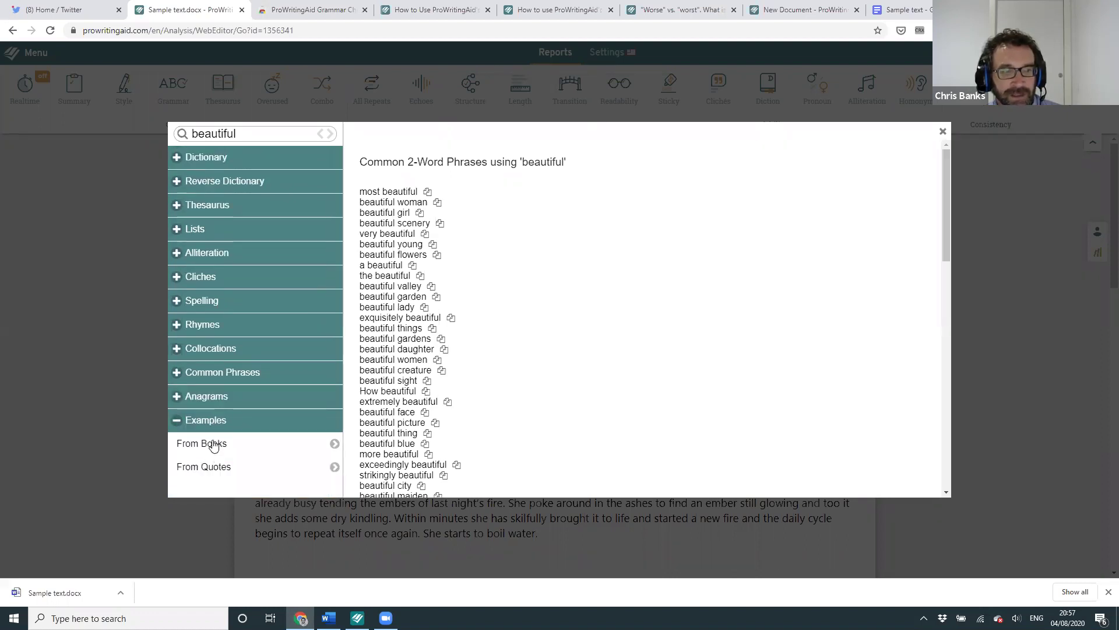
pyautogui.click(213, 445)
pyautogui.scroll(-2, 393, 395)
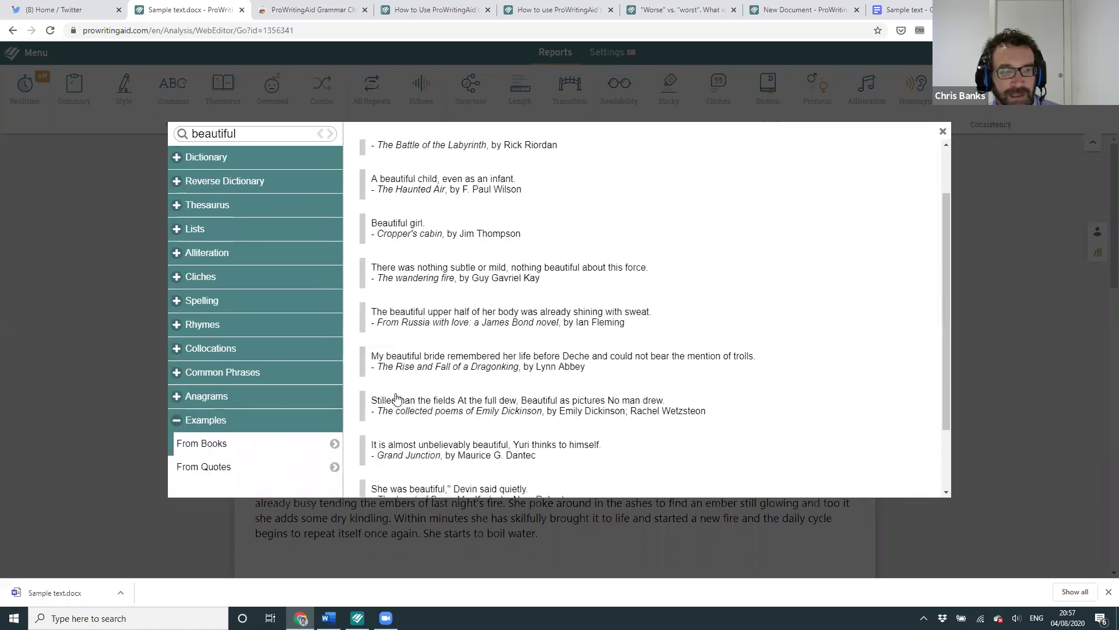
pyautogui.click(205, 468)
pyautogui.scroll(-3, 435, 402)
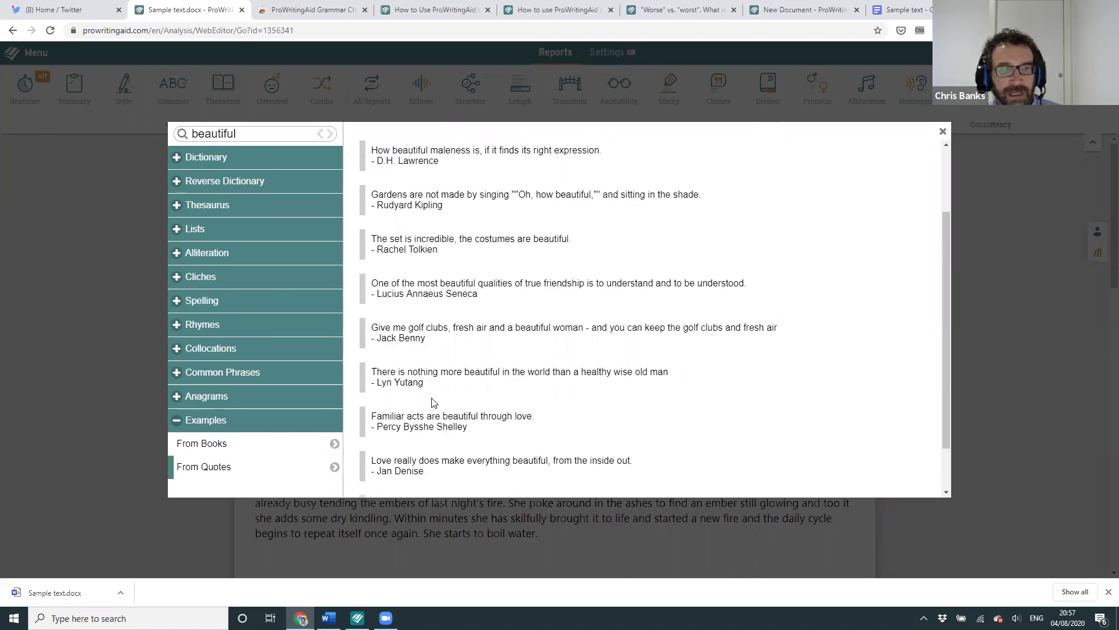
pyautogui.scroll(-1, 507, 327)
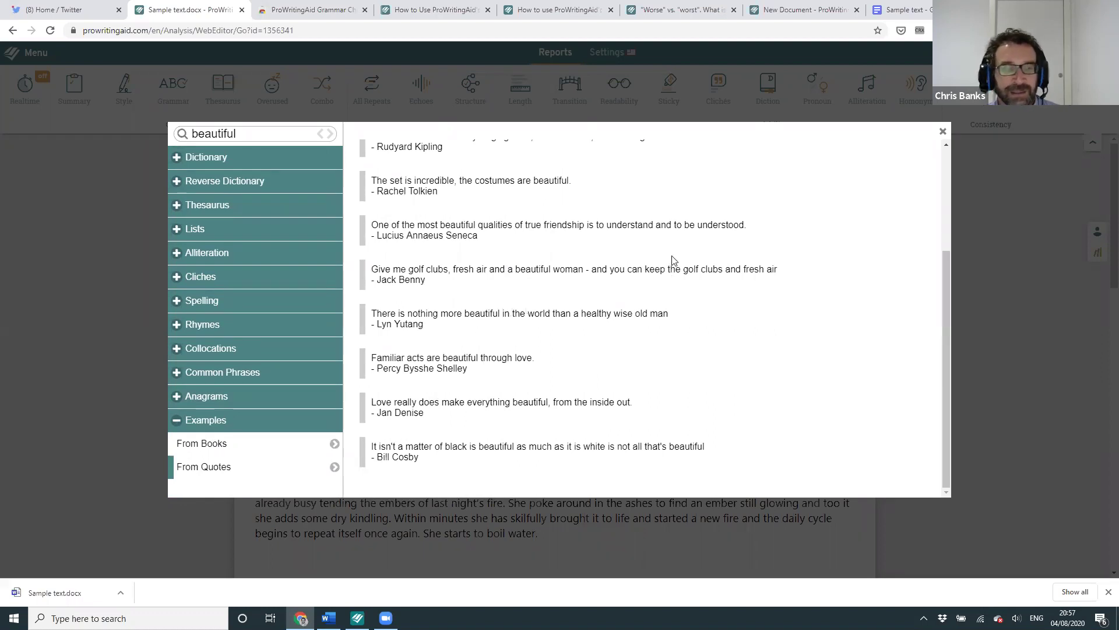
pyautogui.scroll(2, 673, 257)
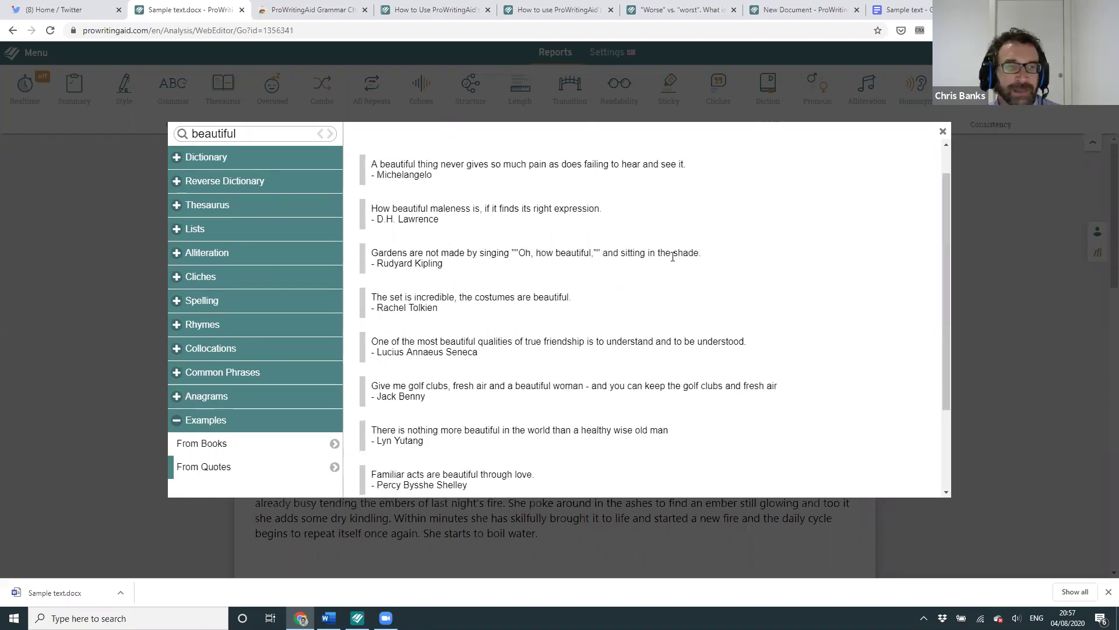
pyautogui.click(943, 134)
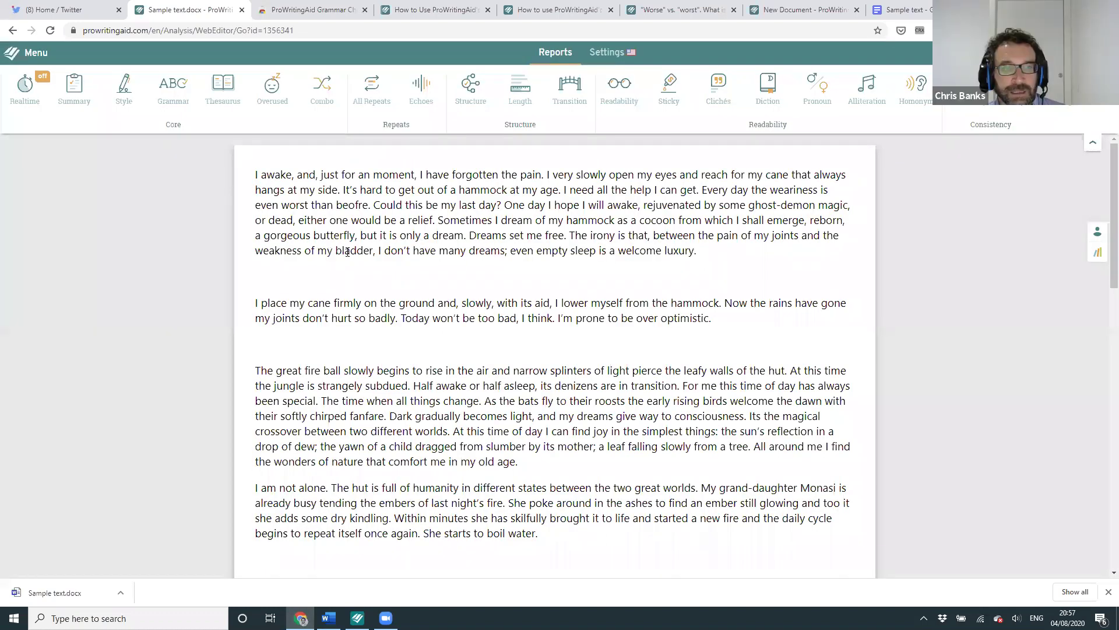
# Step: Look up "gorgeous" from the first paragraph in the Word Explorer, then close it and deselect the word
pyautogui.click(24, 54)
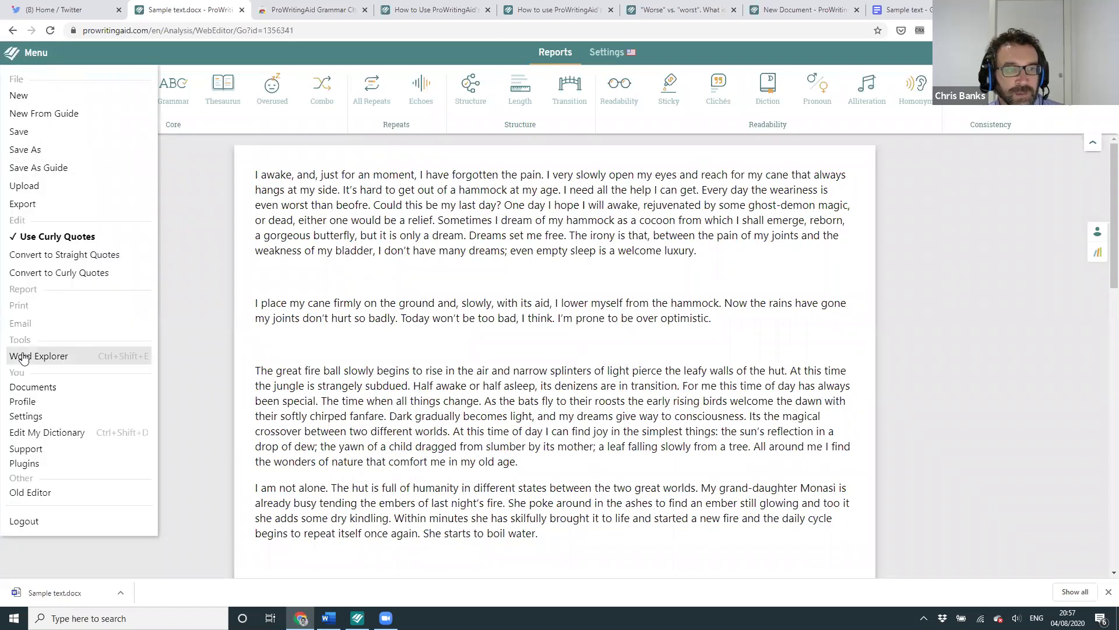
pyautogui.click(454, 274)
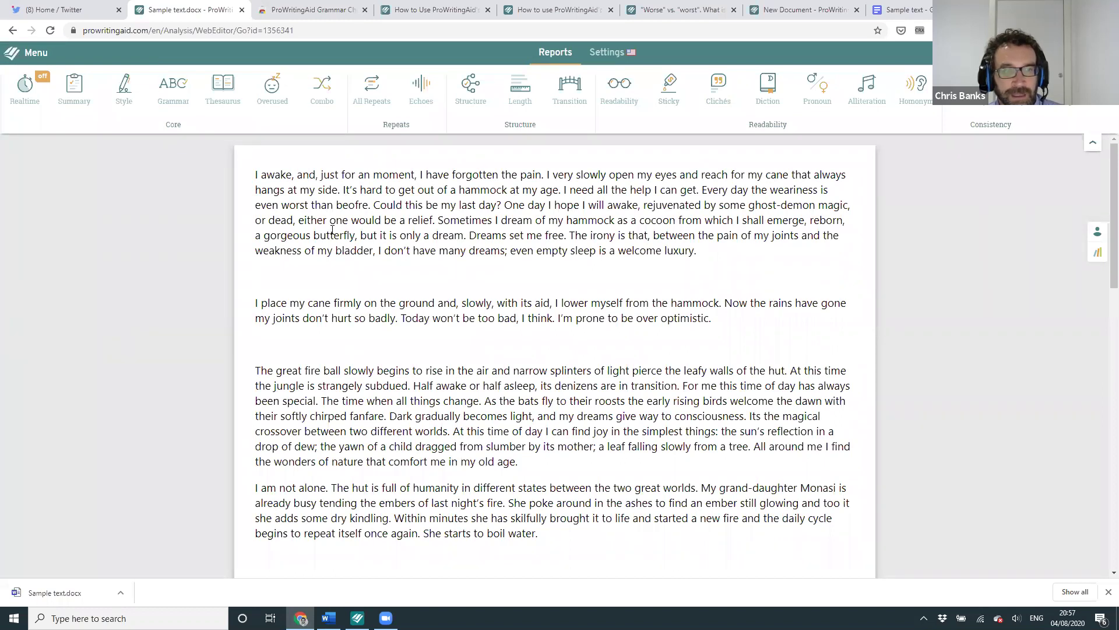
pyautogui.doubleClick(288, 236)
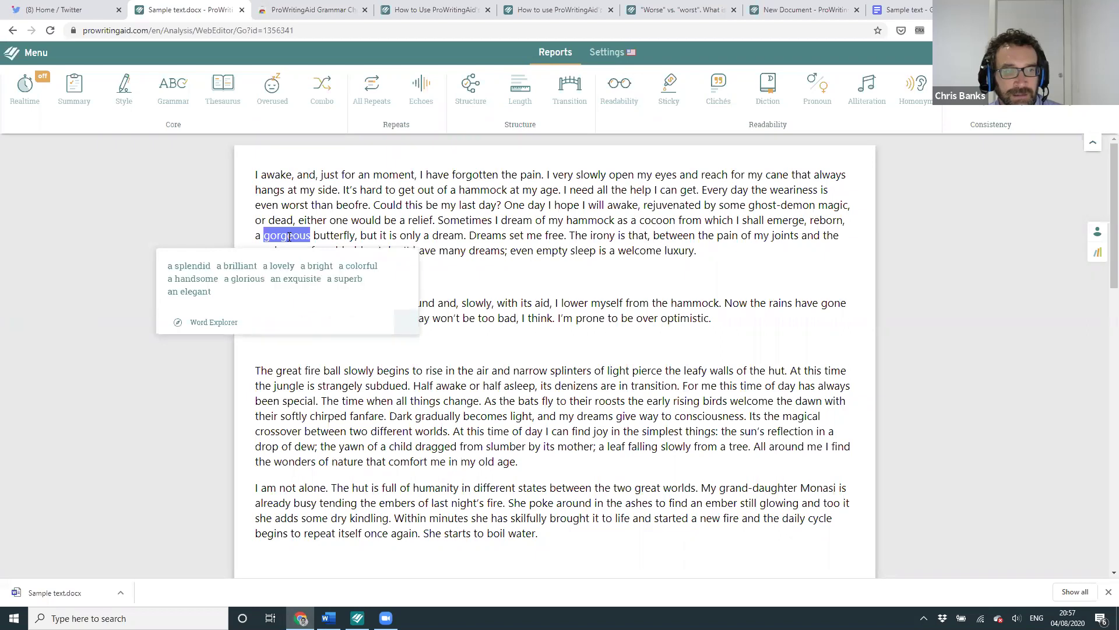
pyautogui.doubleClick(293, 236)
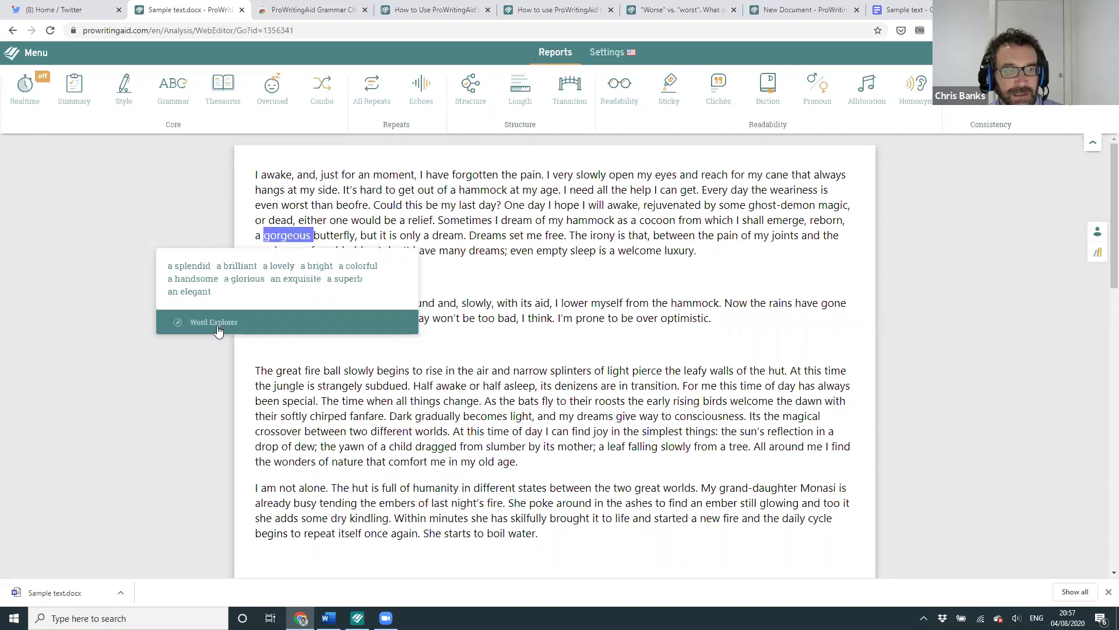
pyautogui.click(217, 325)
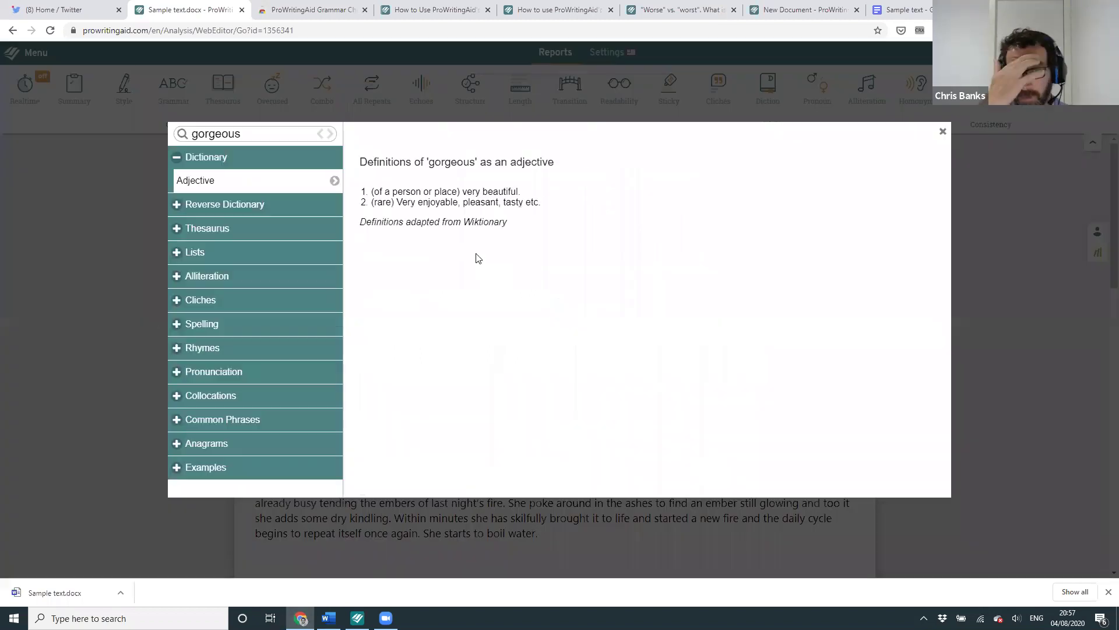
pyautogui.click(941, 135)
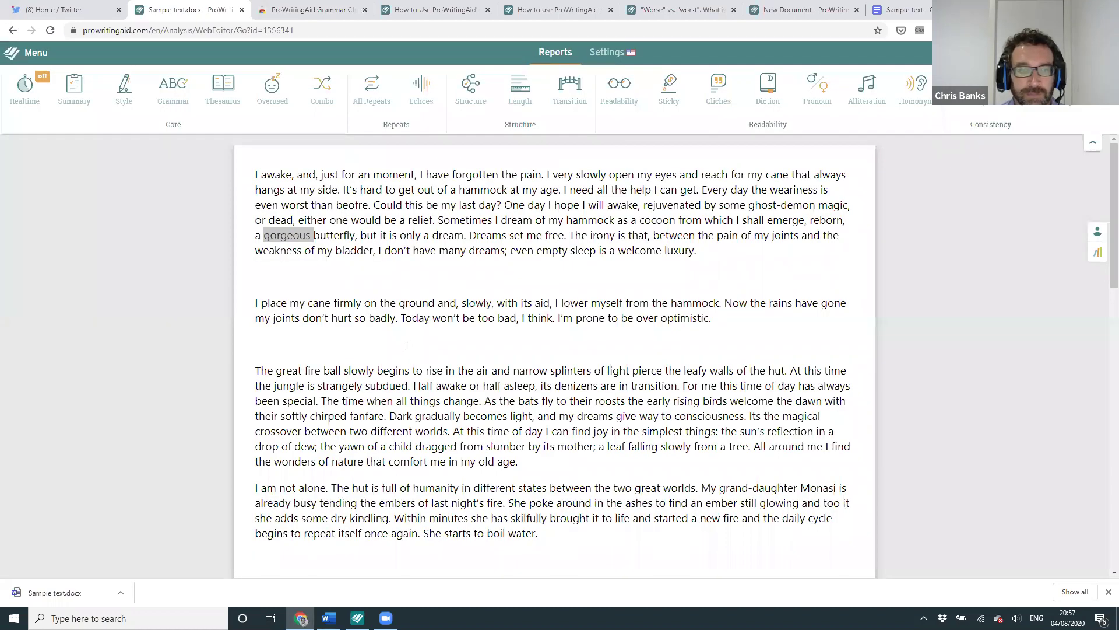
pyautogui.click(407, 347)
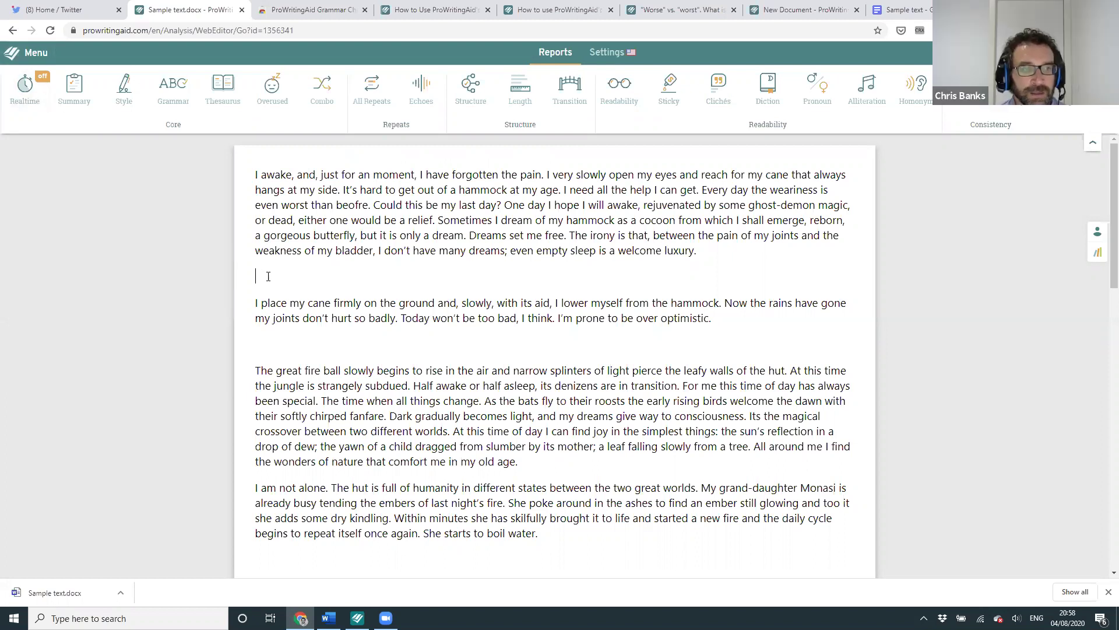
# Step: Turn on Realtime checking for the sample text
pyautogui.click(26, 95)
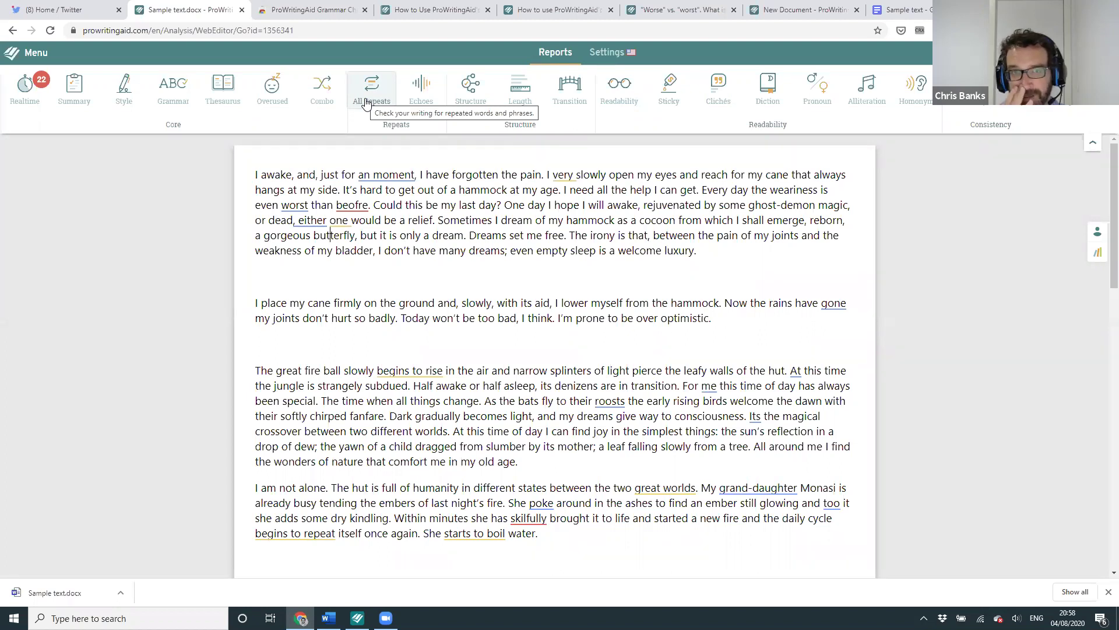
pyautogui.click(428, 96)
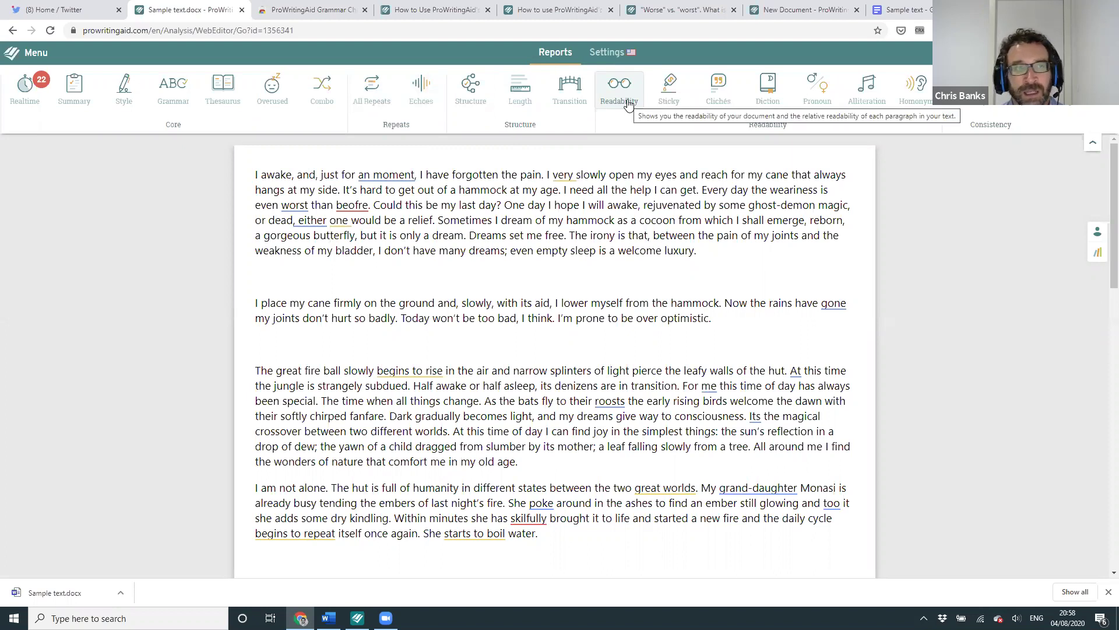
# Step: Run the Thesaurus report and show the suggested alternatives for "forgotten" in the first sentence
pyautogui.click(216, 90)
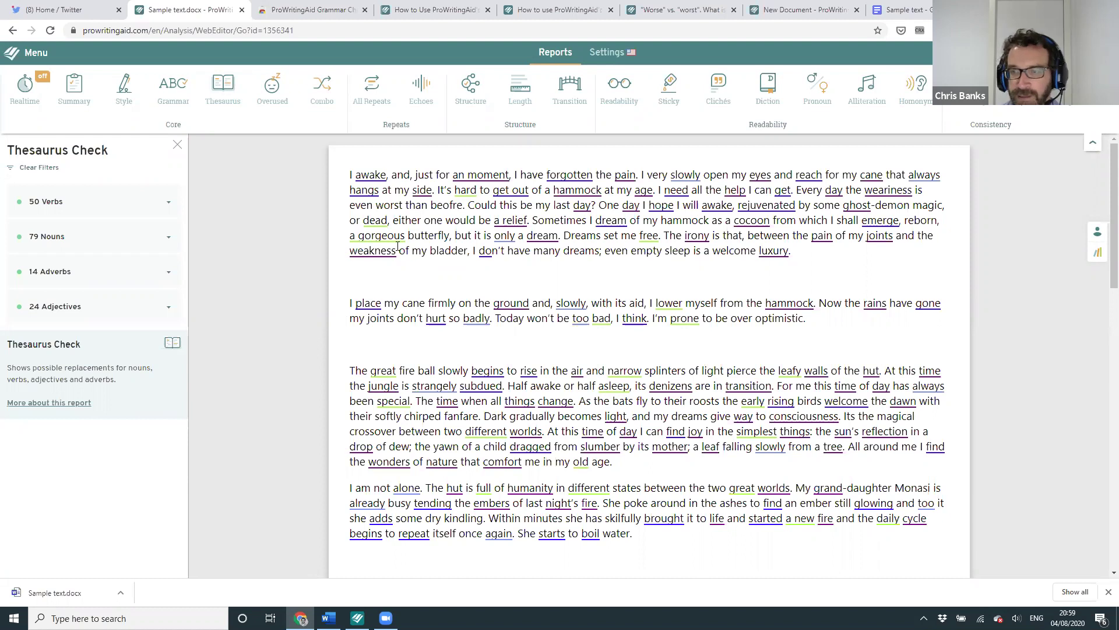
pyautogui.click(561, 173)
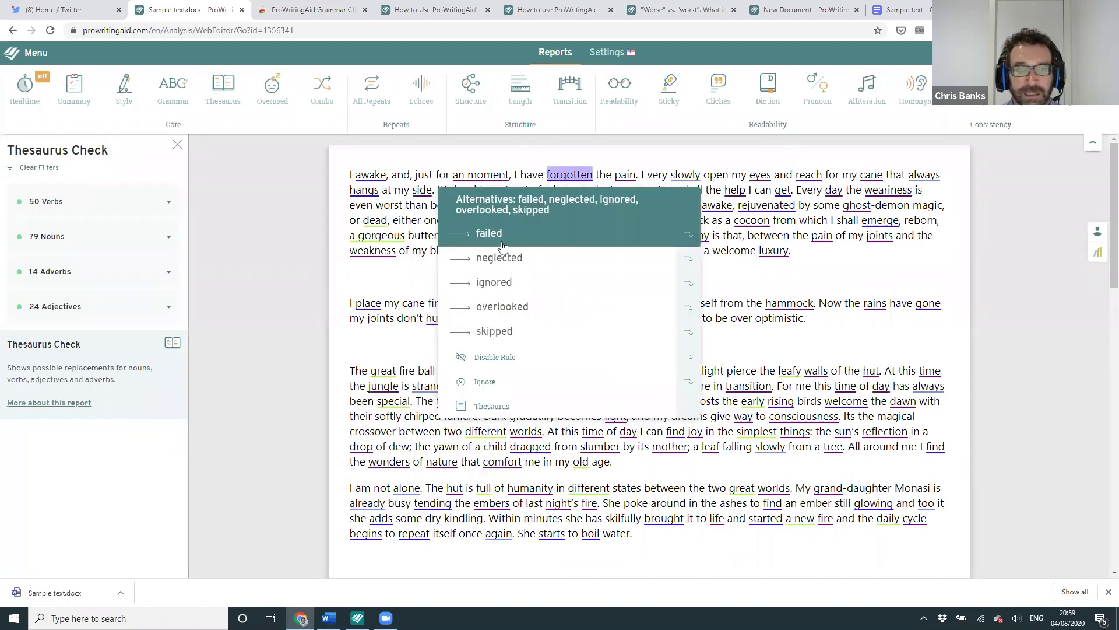
# Step: Replace "forgotten" with "ignored" and "awake" with "awaken" in the first sentence using the Thesaurus report's suggestions
pyautogui.click(489, 284)
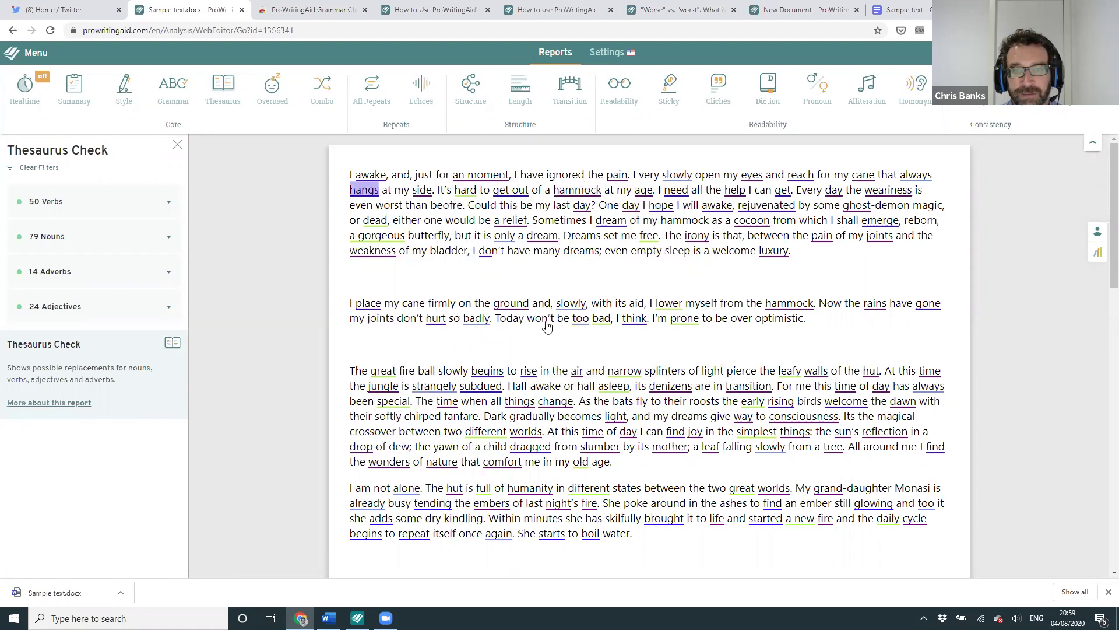
pyautogui.click(670, 277)
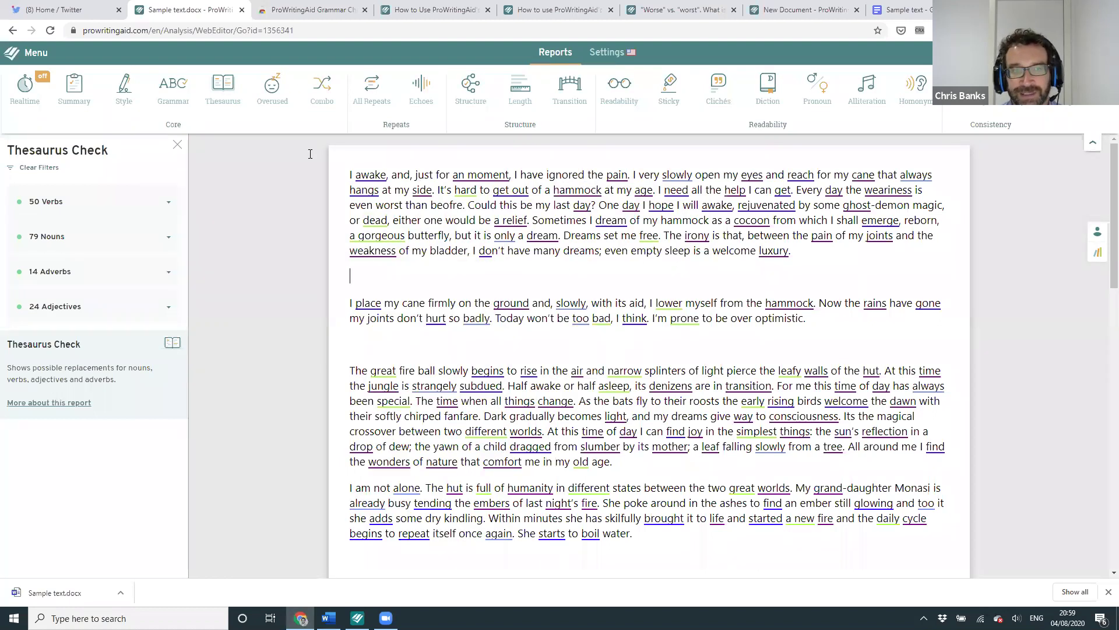
pyautogui.moveTo(361, 174)
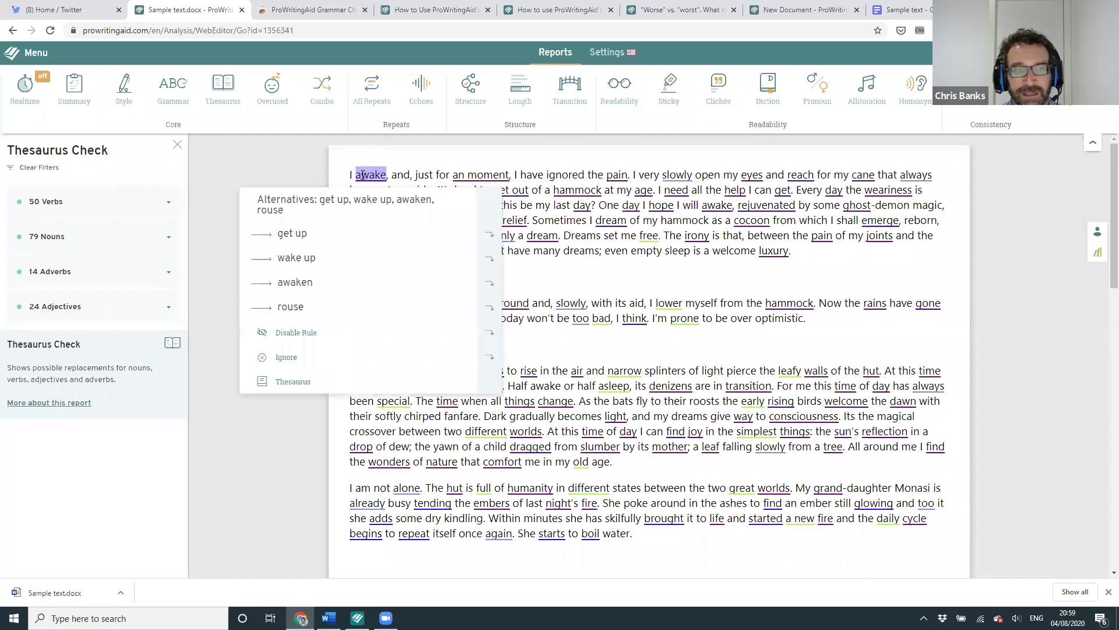
pyautogui.click(303, 283)
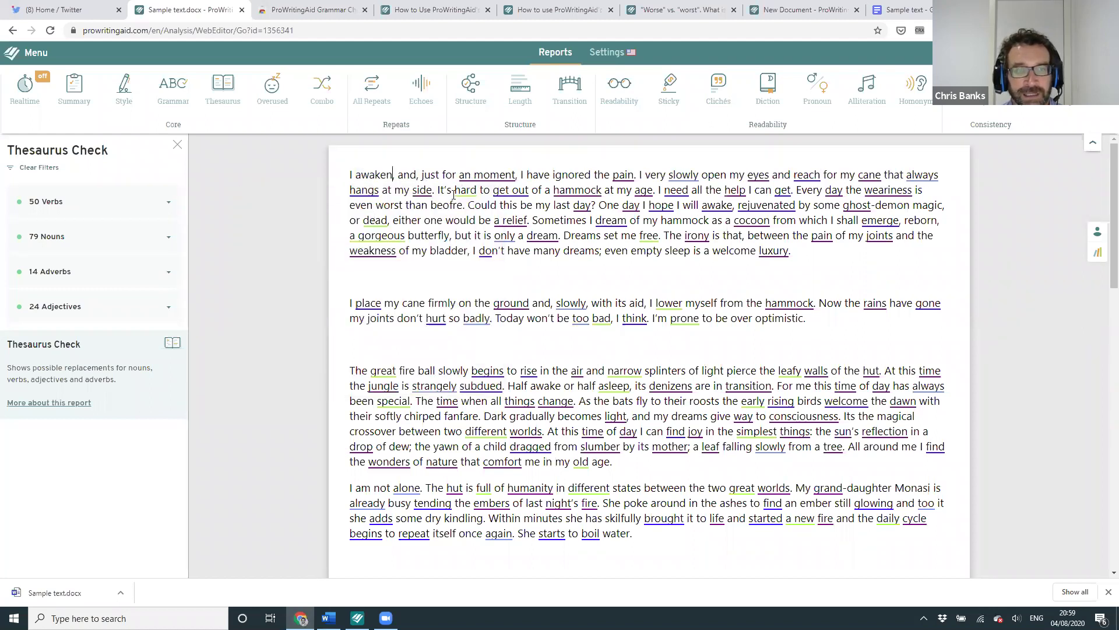
# Step: Replace "an moment" with "a minute" and "slowly" with "gently" in the first two sentences, using the suggested alternatives
pyautogui.moveTo(490, 178)
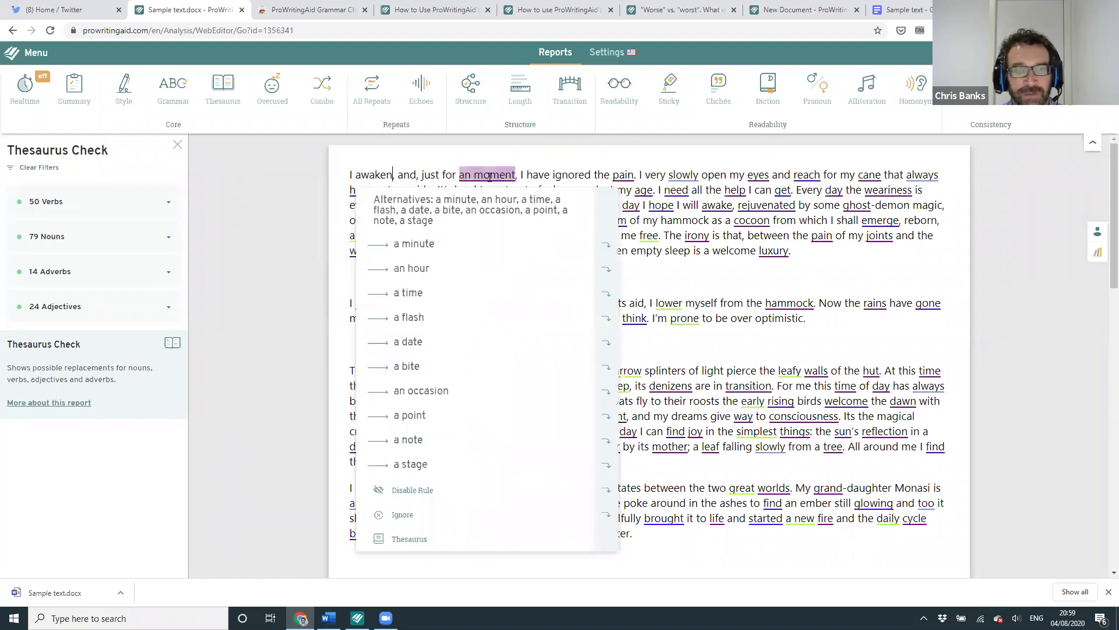
pyautogui.click(458, 243)
pyautogui.moveTo(609, 174)
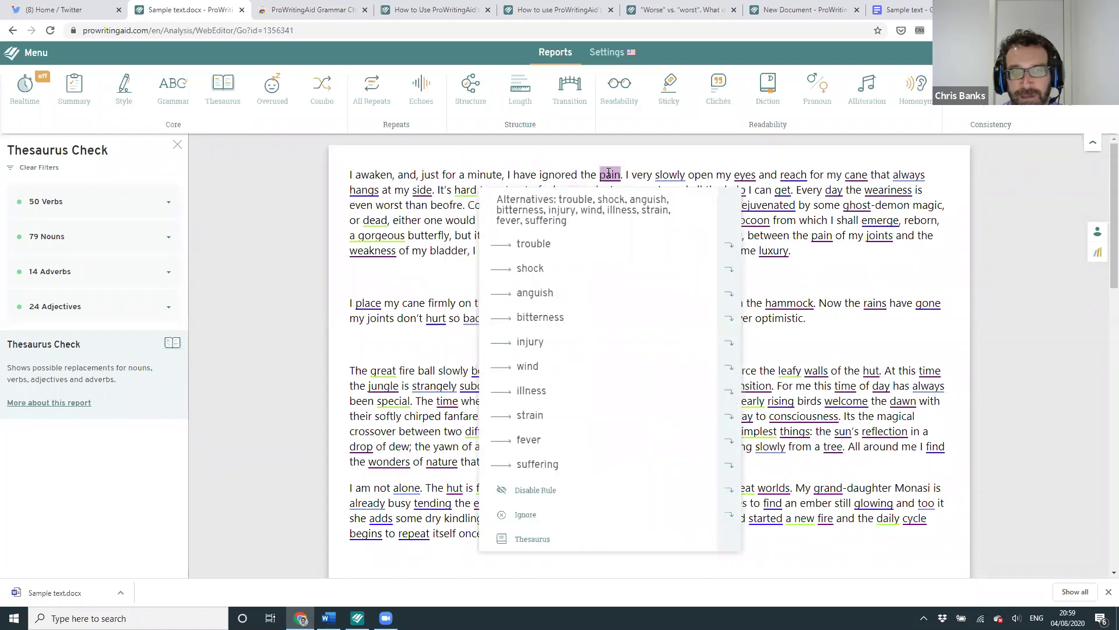
pyautogui.moveTo(664, 179)
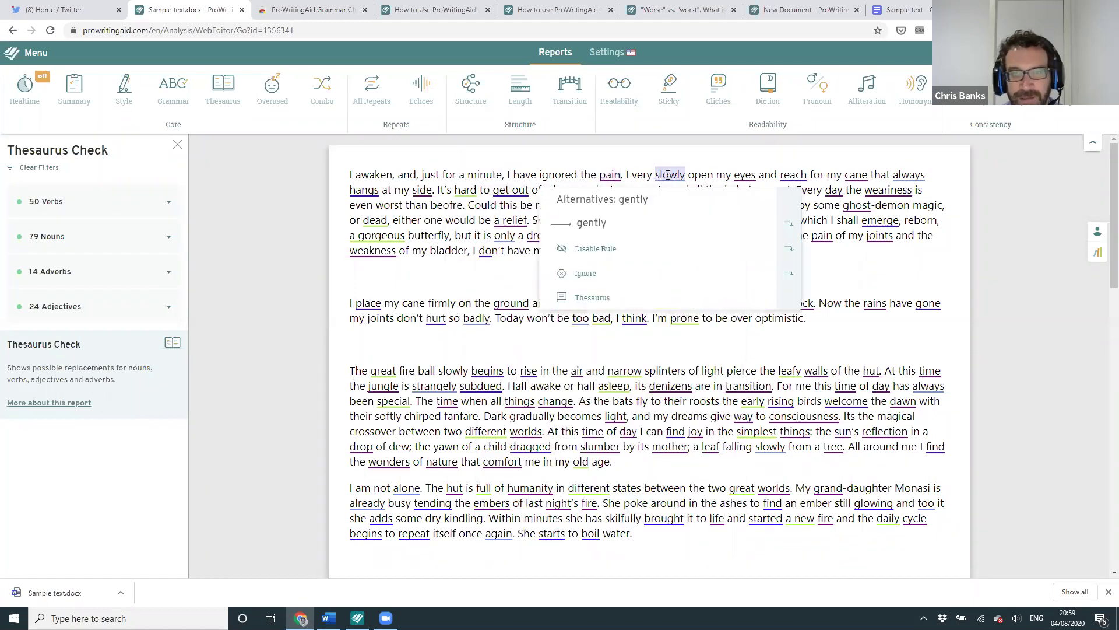
pyautogui.click(642, 221)
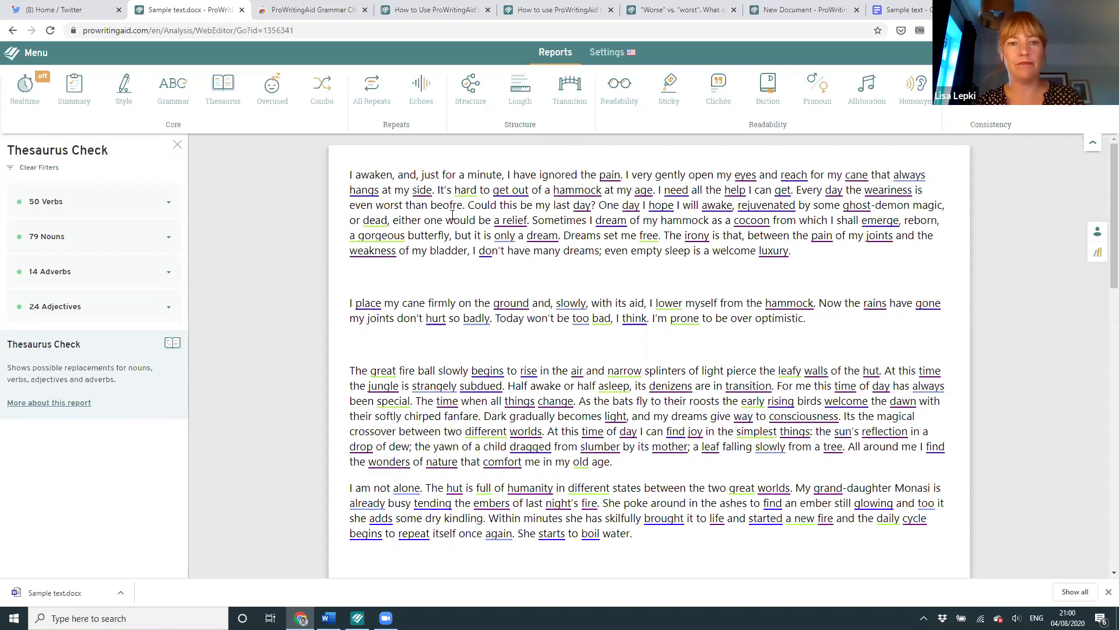
# Step: Open the help article about the Thesaurus report, and go from there to the ProWritingAid blog
pyautogui.click(37, 402)
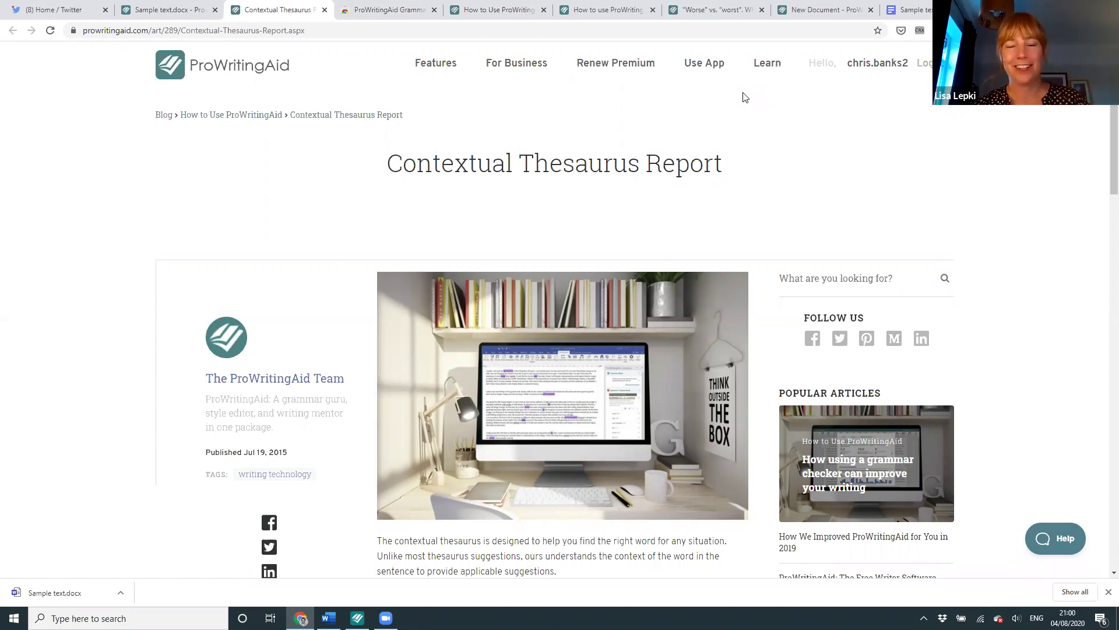
pyautogui.moveTo(758, 69)
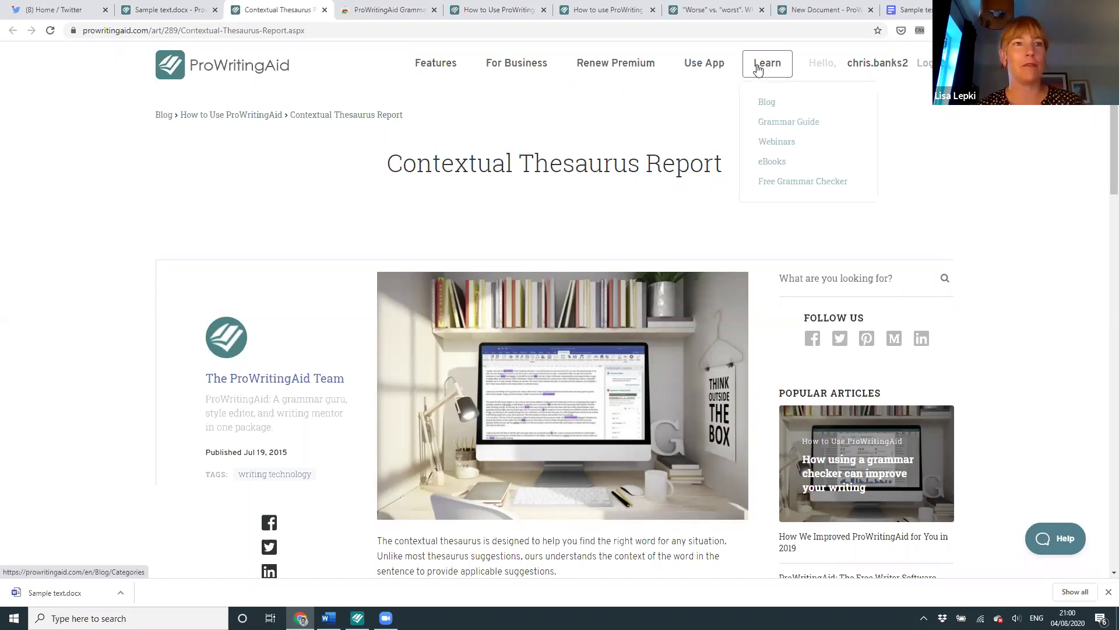
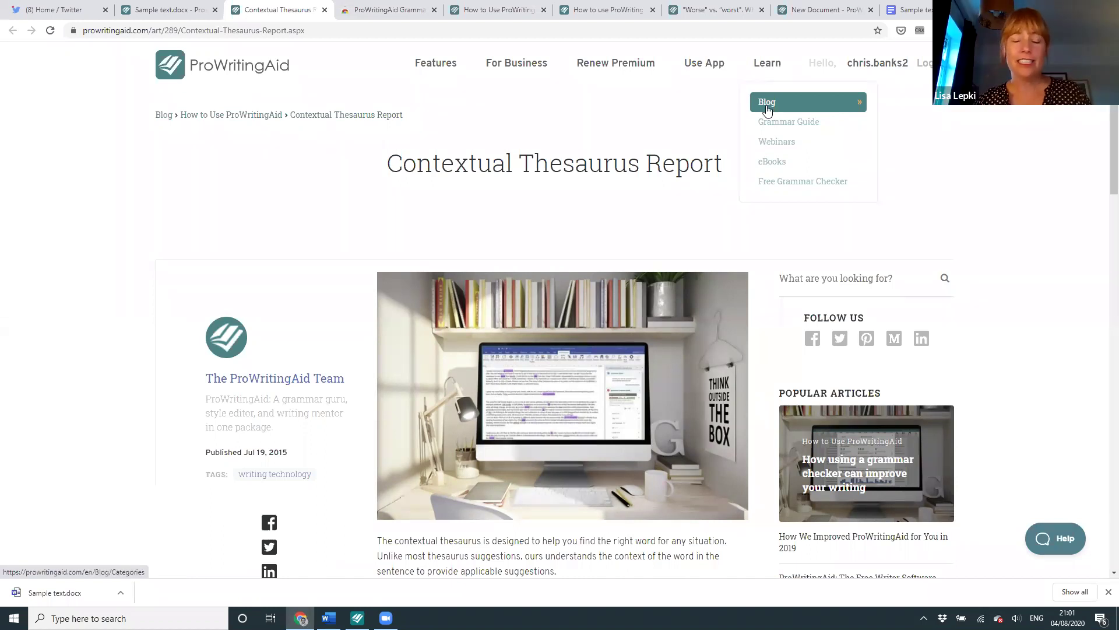
pyautogui.click(763, 111)
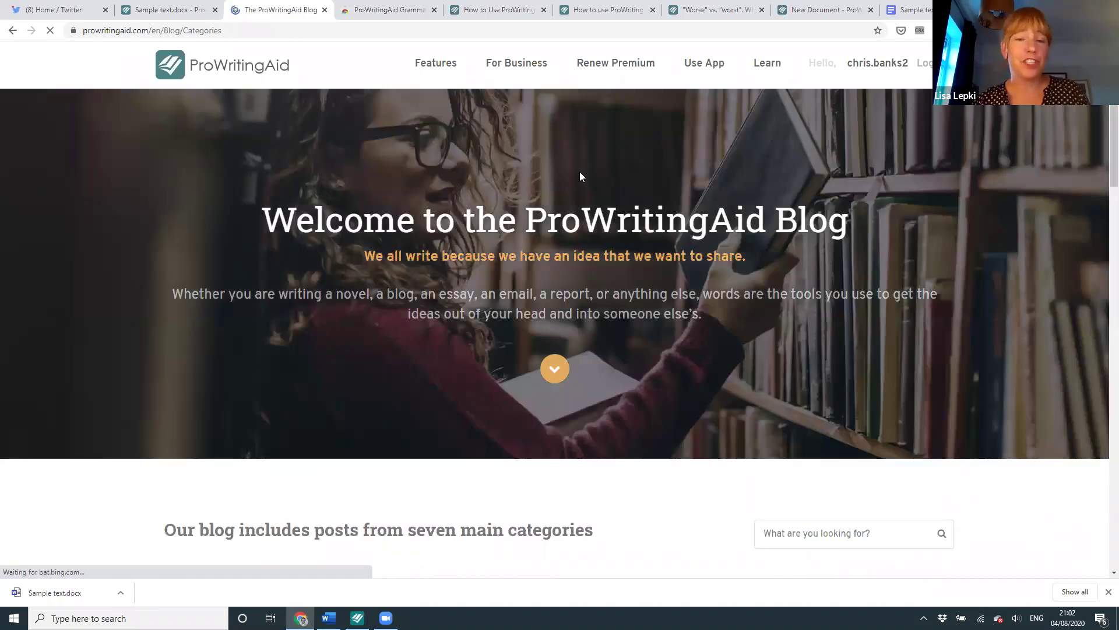
# Step: Look through the blog's post categories, from The Writing Process to ProWritingAid in the Classroom
pyautogui.scroll(-9, 580, 174)
pyautogui.scroll(-10, 580, 175)
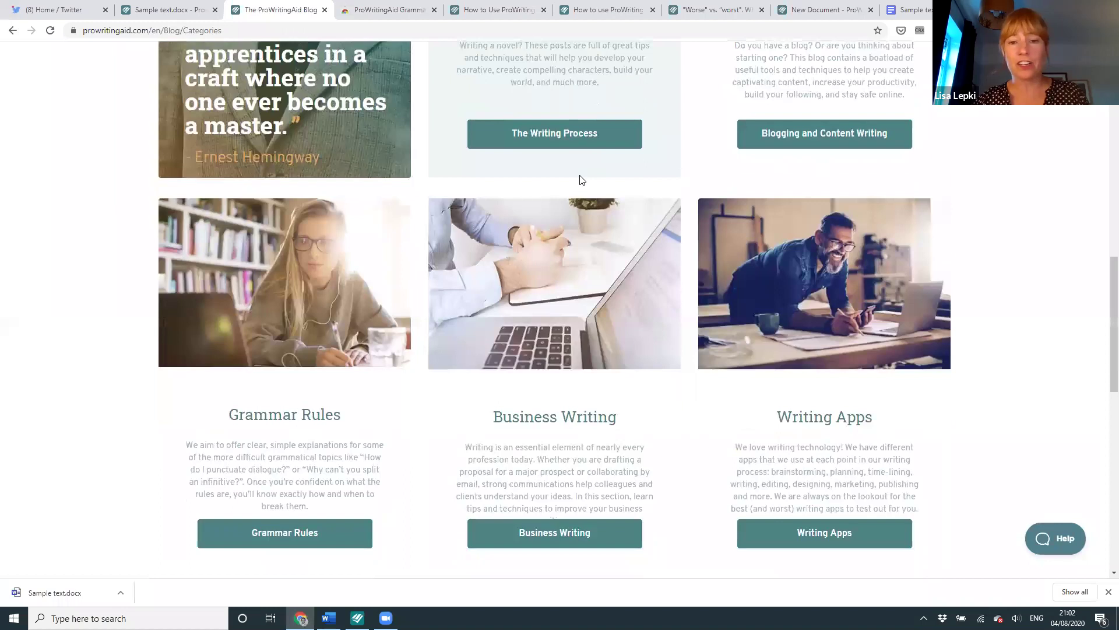
pyautogui.scroll(-1, 580, 179)
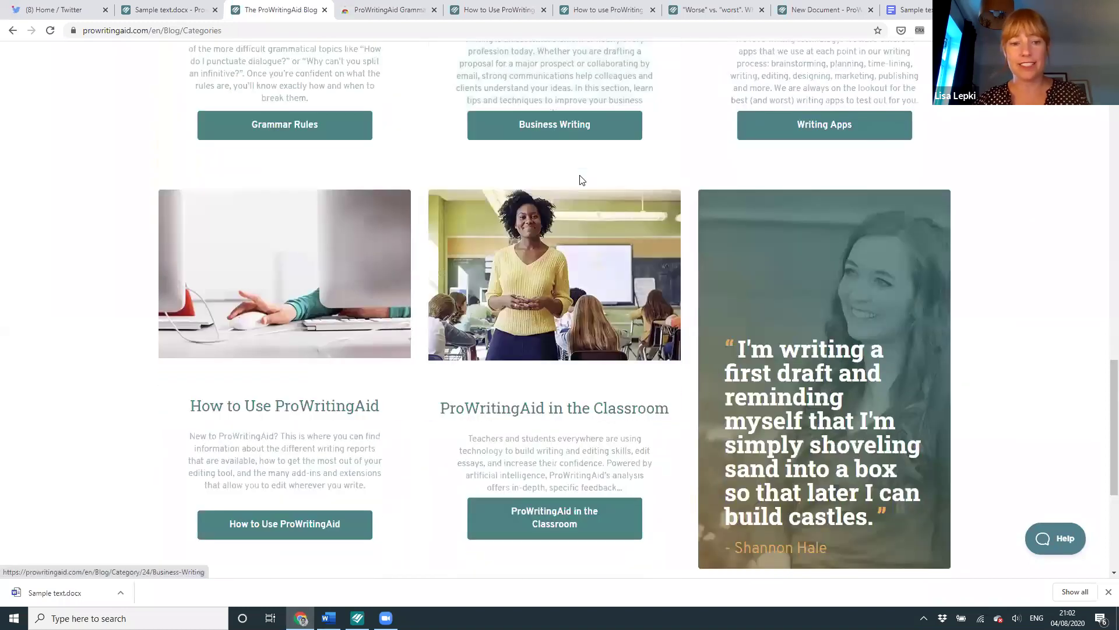
pyautogui.scroll(-2, 290, 424)
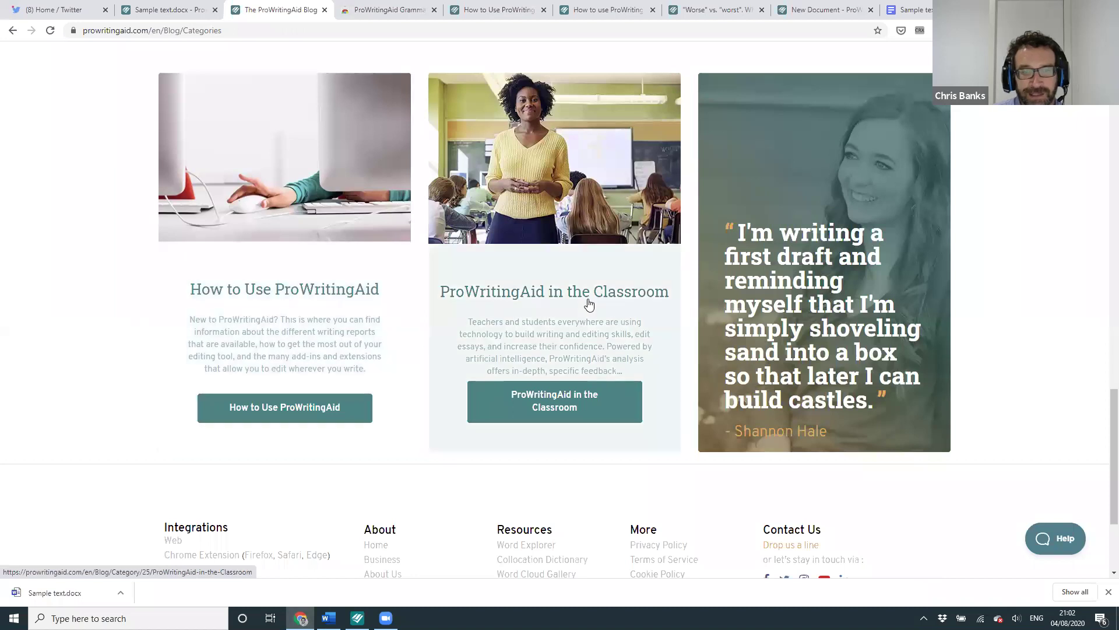
pyautogui.scroll(7, 589, 302)
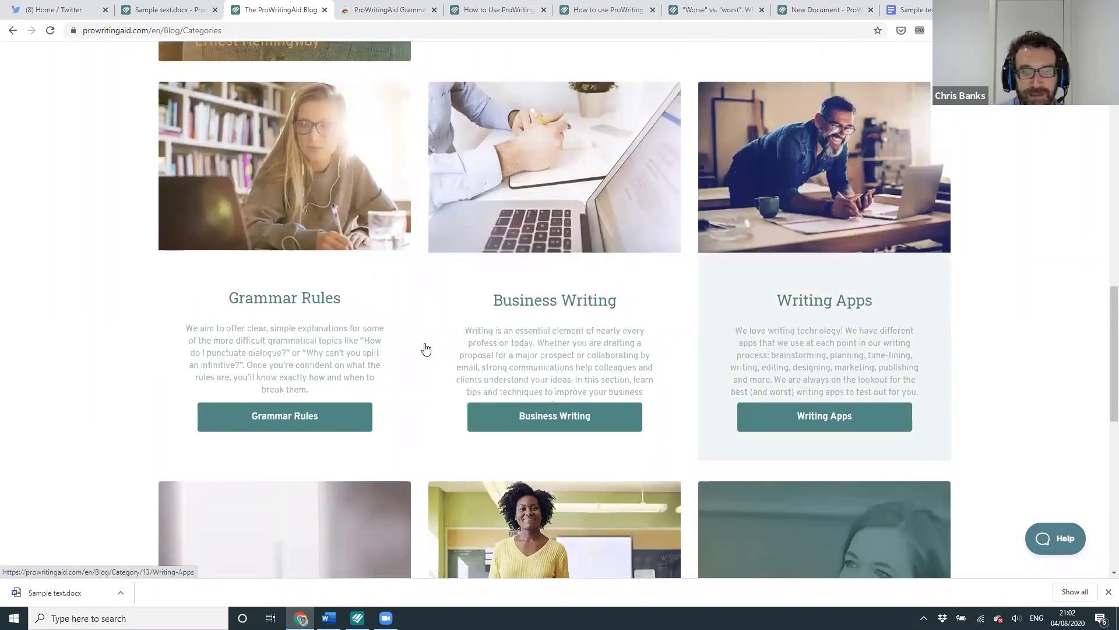
pyautogui.scroll(3, 230, 408)
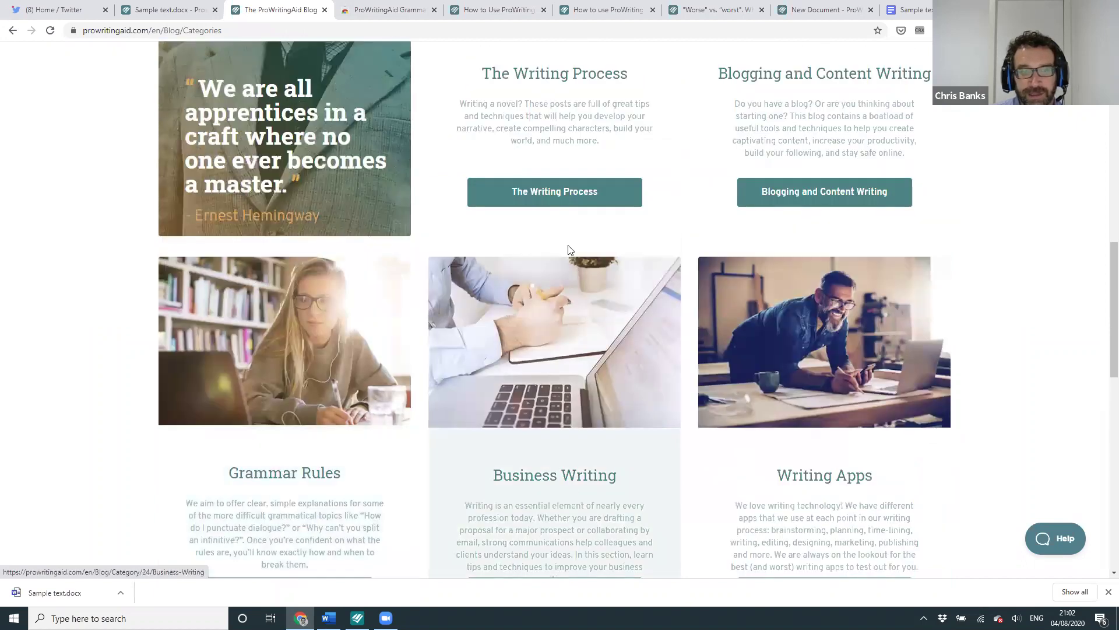
pyautogui.scroll(2, 846, 242)
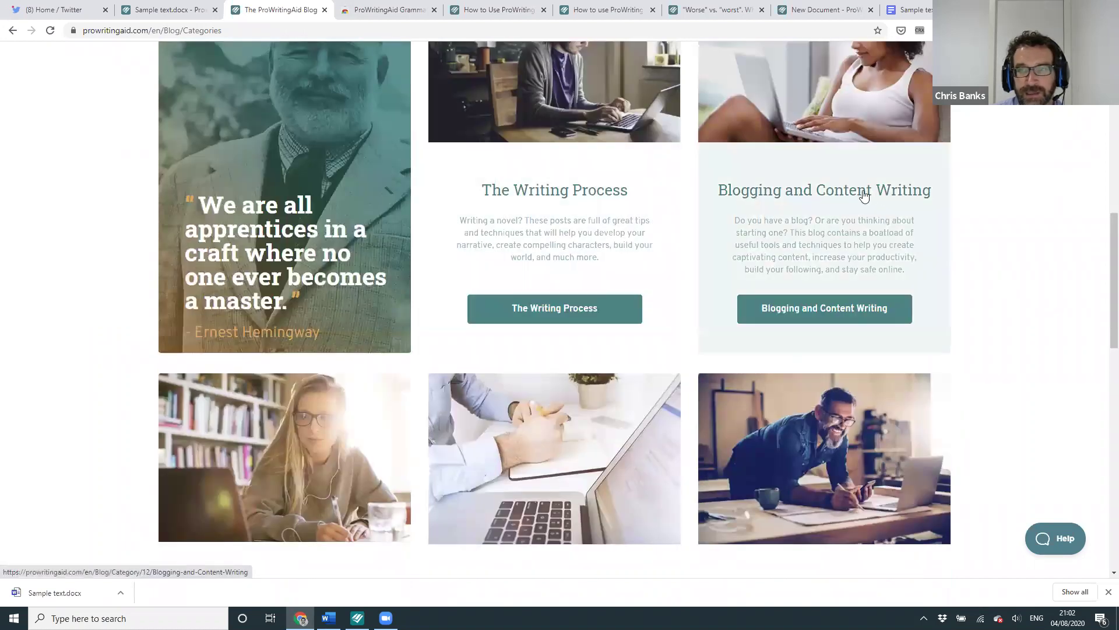
pyautogui.scroll(1, 862, 197)
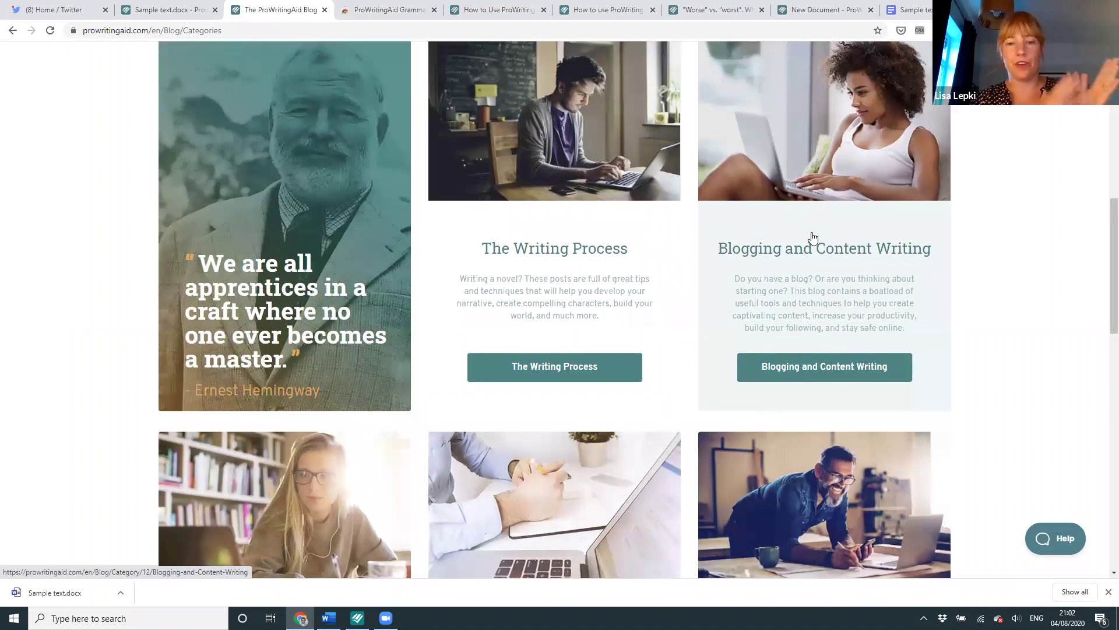
pyautogui.scroll(3, 813, 236)
pyautogui.scroll(3, 813, 236)
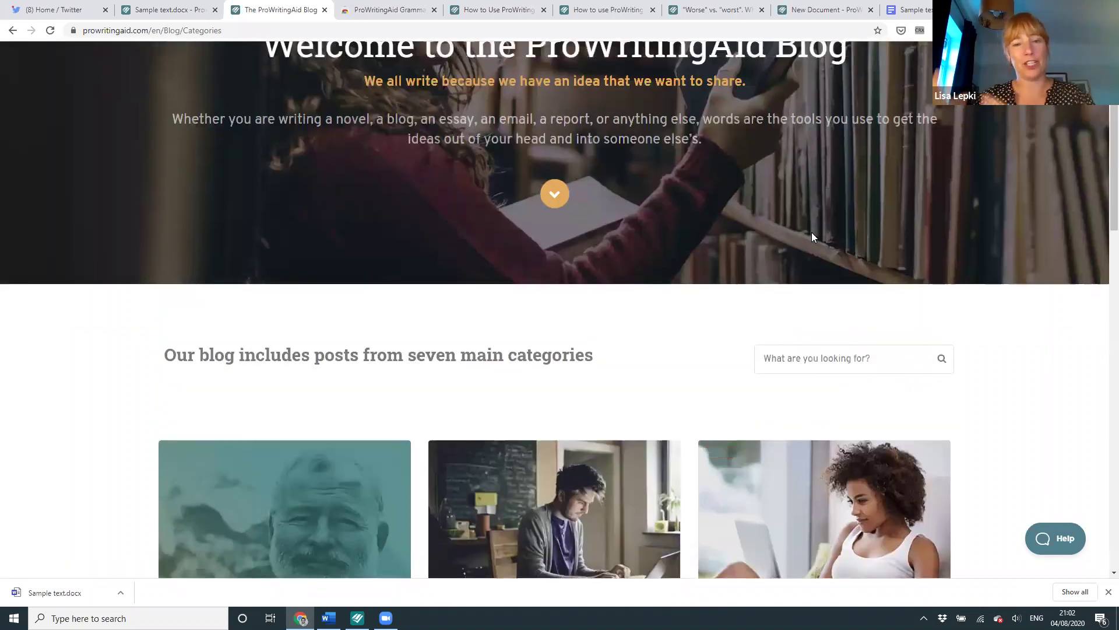
pyautogui.scroll(-1, 814, 236)
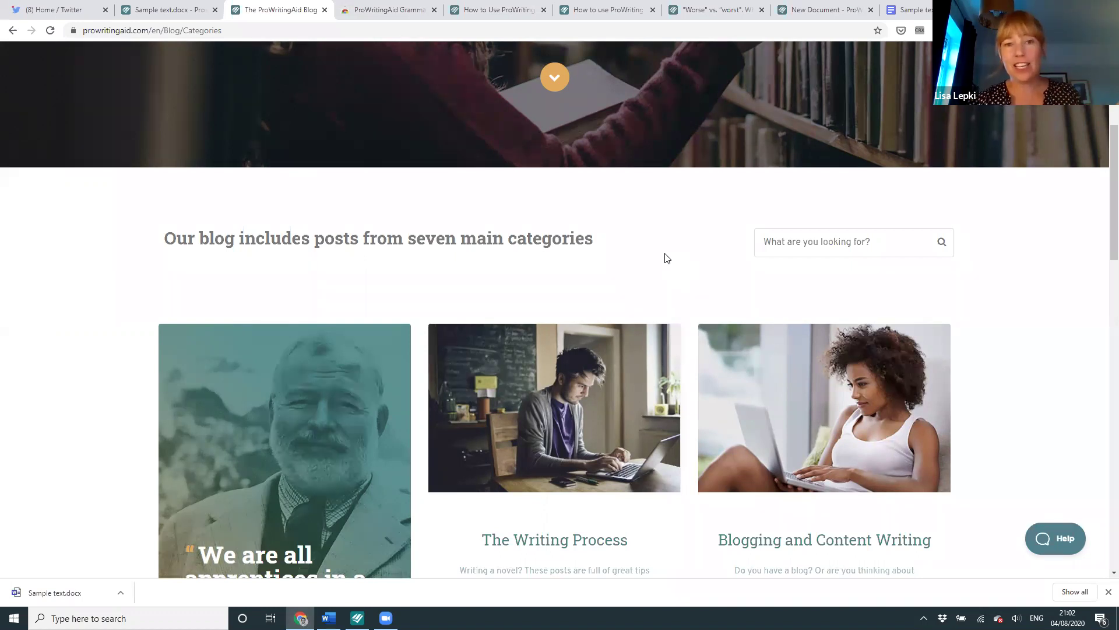
# Step: Open the ProWritingAid webinars page and look through the upcoming sessions
pyautogui.scroll(5, 732, 201)
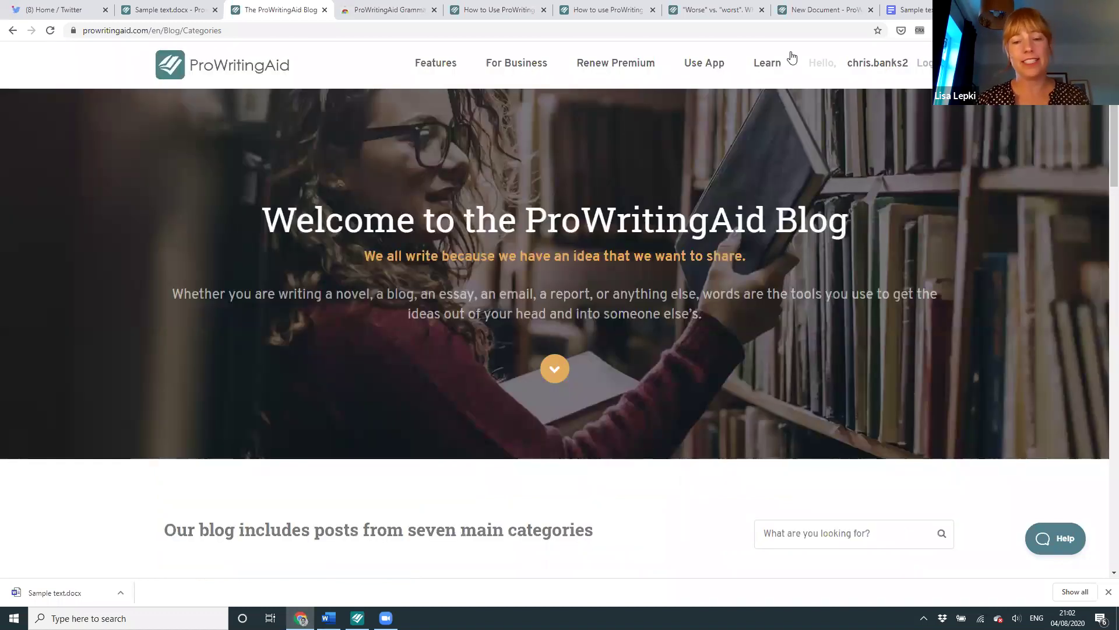
pyautogui.moveTo(776, 65)
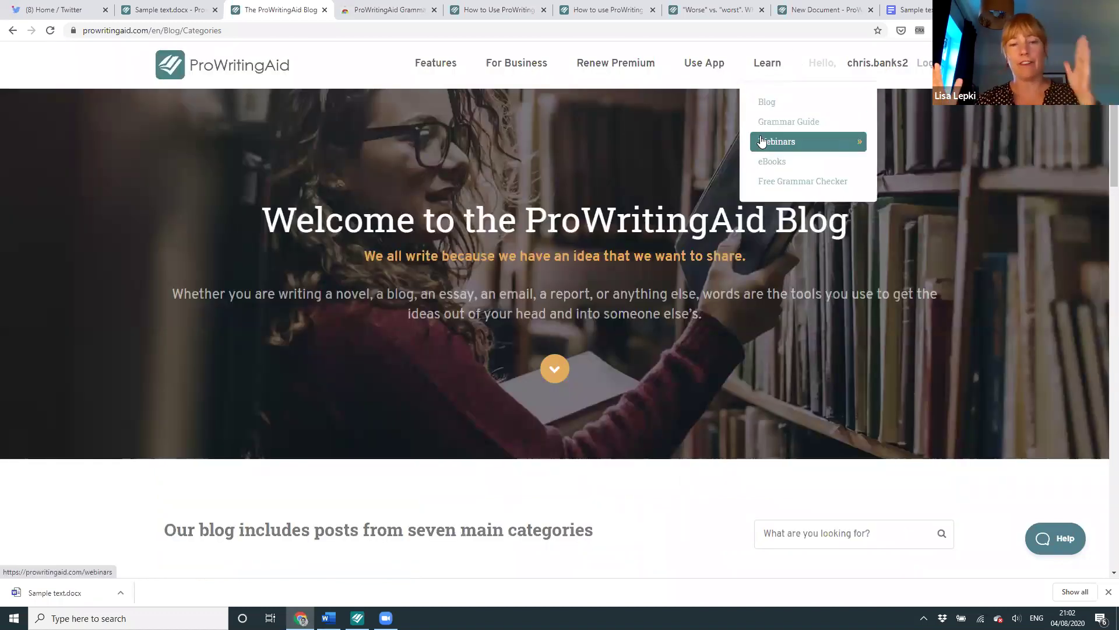
pyautogui.click(759, 142)
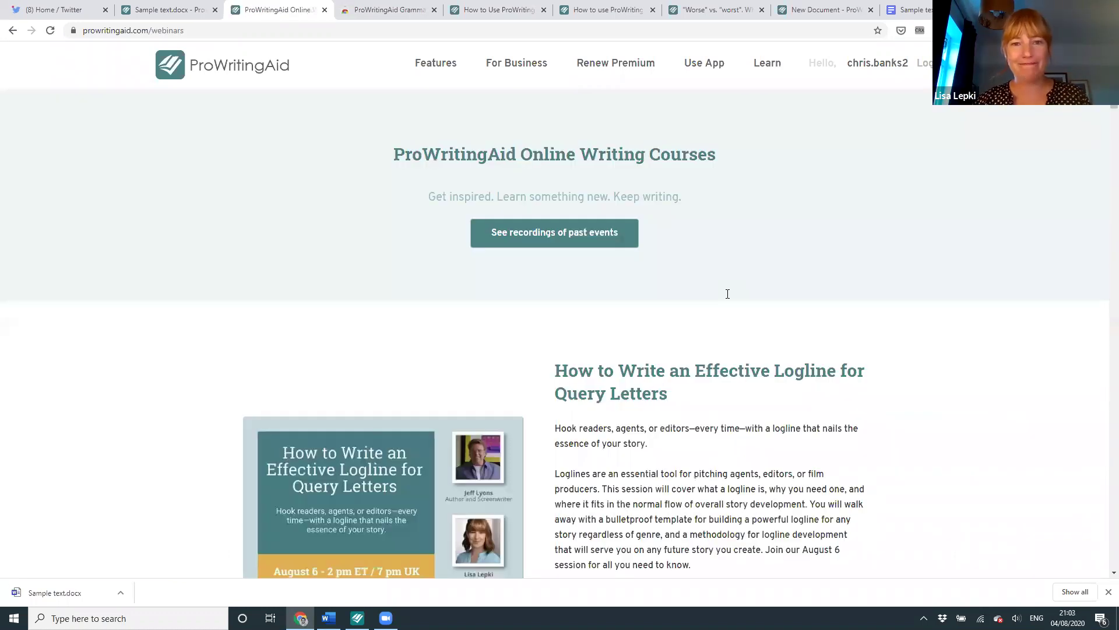
pyautogui.scroll(-3, 728, 293)
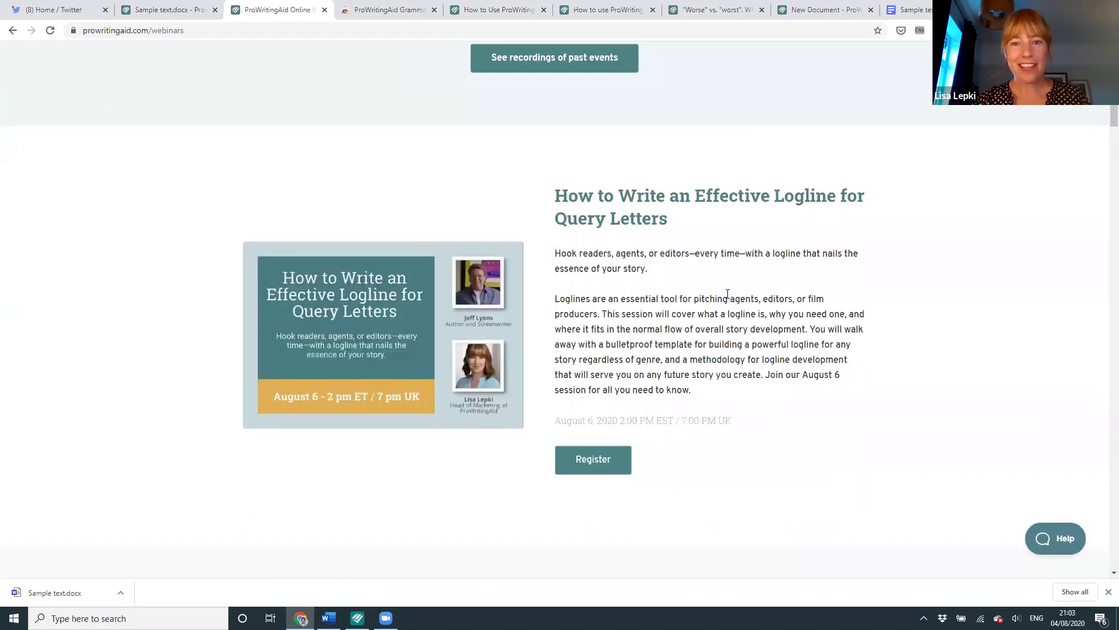
pyautogui.scroll(-6, 728, 293)
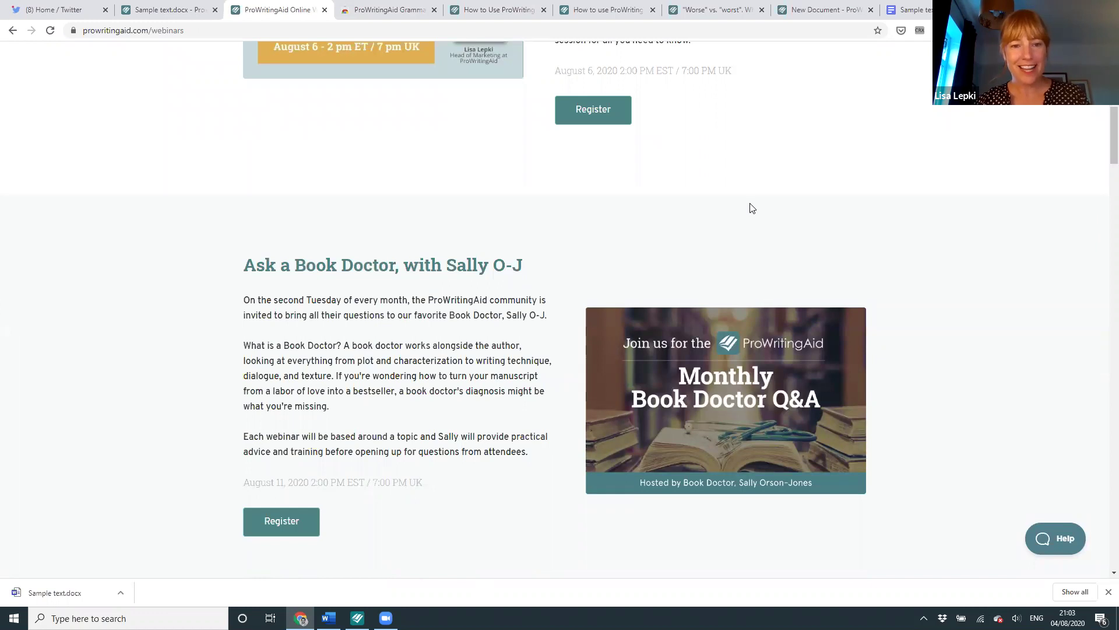
# Step: Go from the webinars page to the ProWritingAid home page
pyautogui.scroll(6, 751, 208)
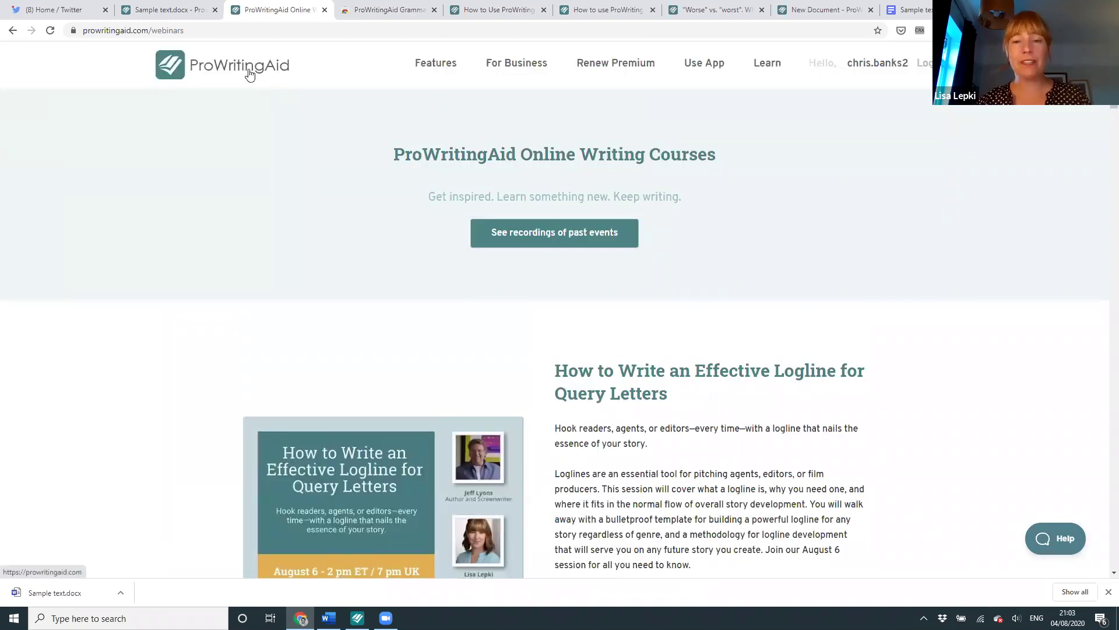
pyautogui.click(249, 74)
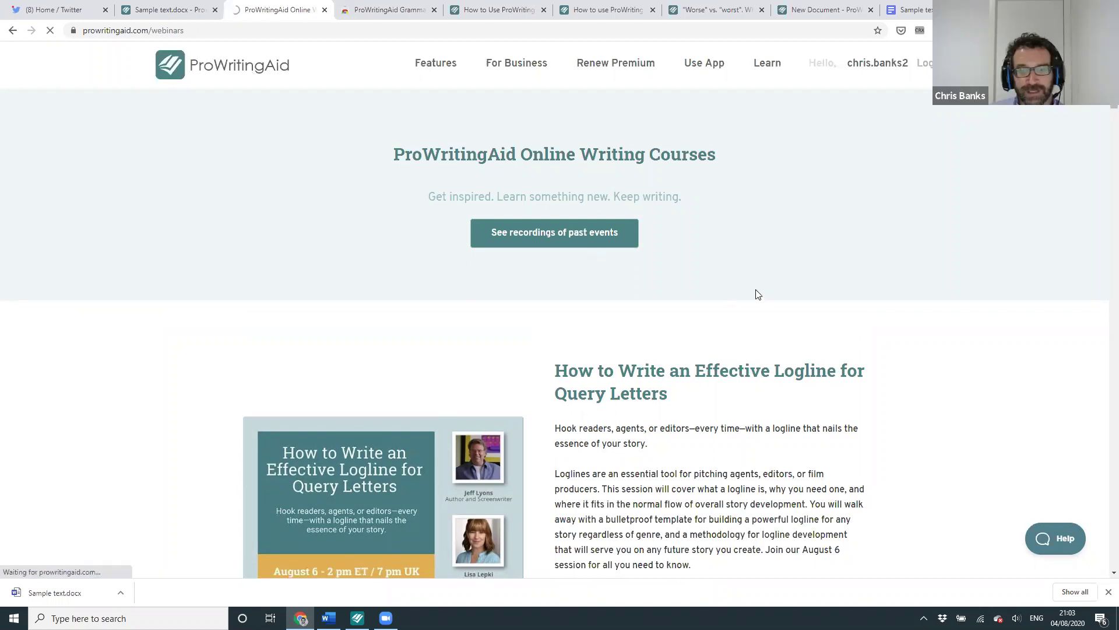